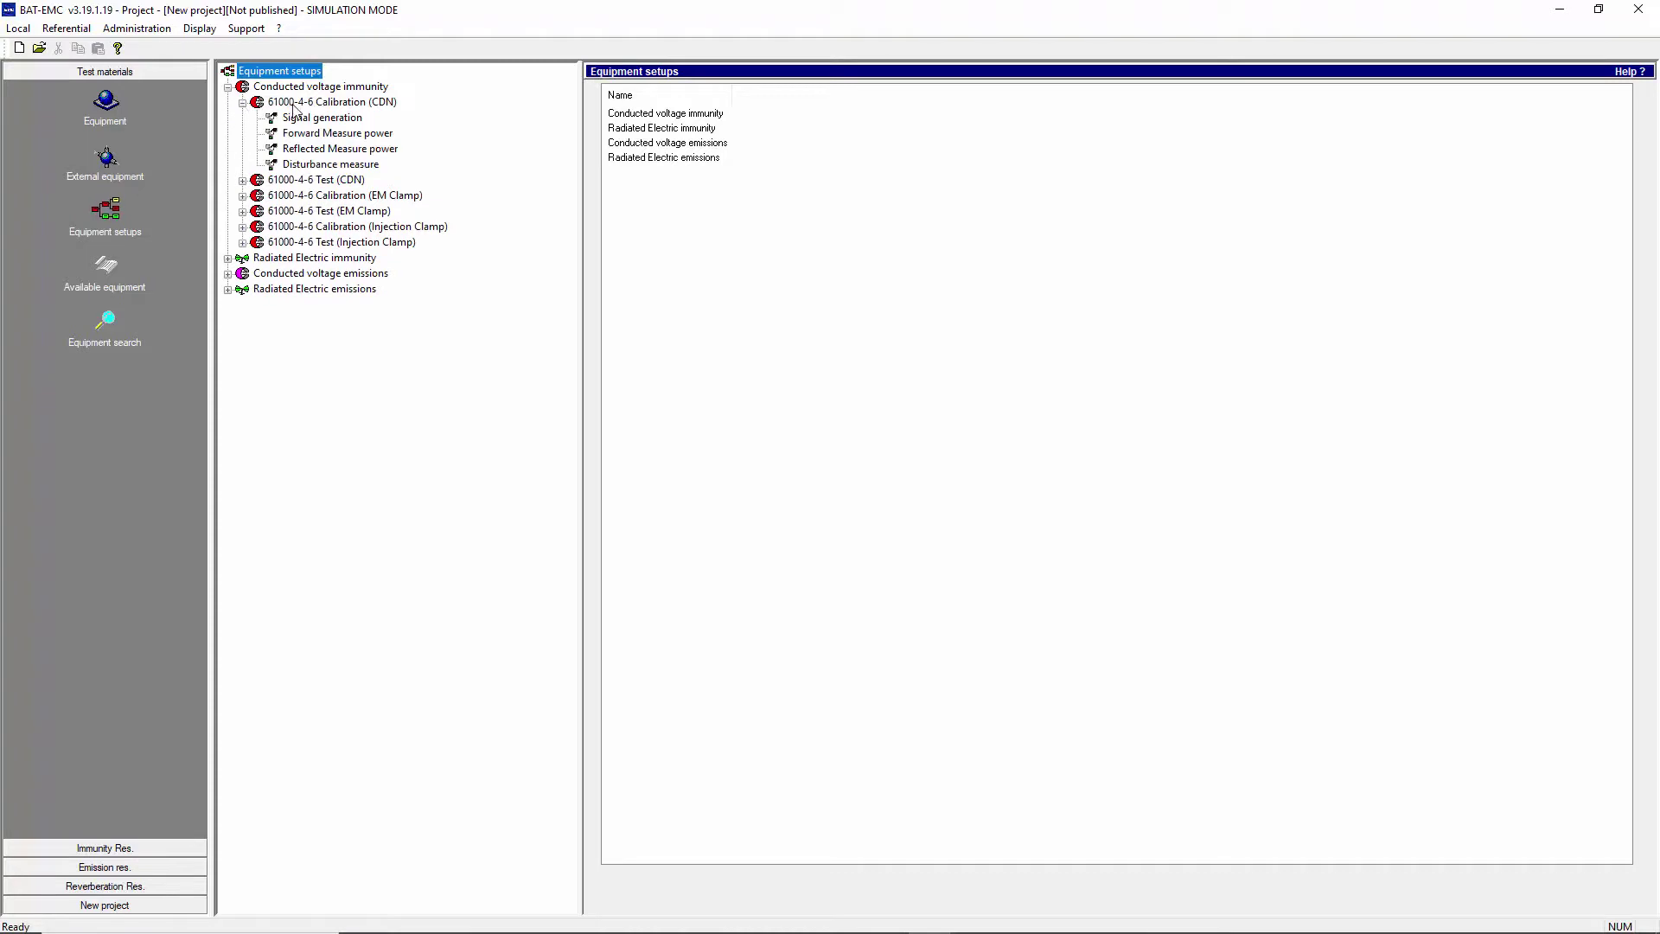
Review the signal, power and disturbance measurement chains of the 61000-4-6 Calibration (CDN) setup, plus the Test (CDN) setup's disturbance chain
{"action": "left_click", "coordinate": [290, 102]}
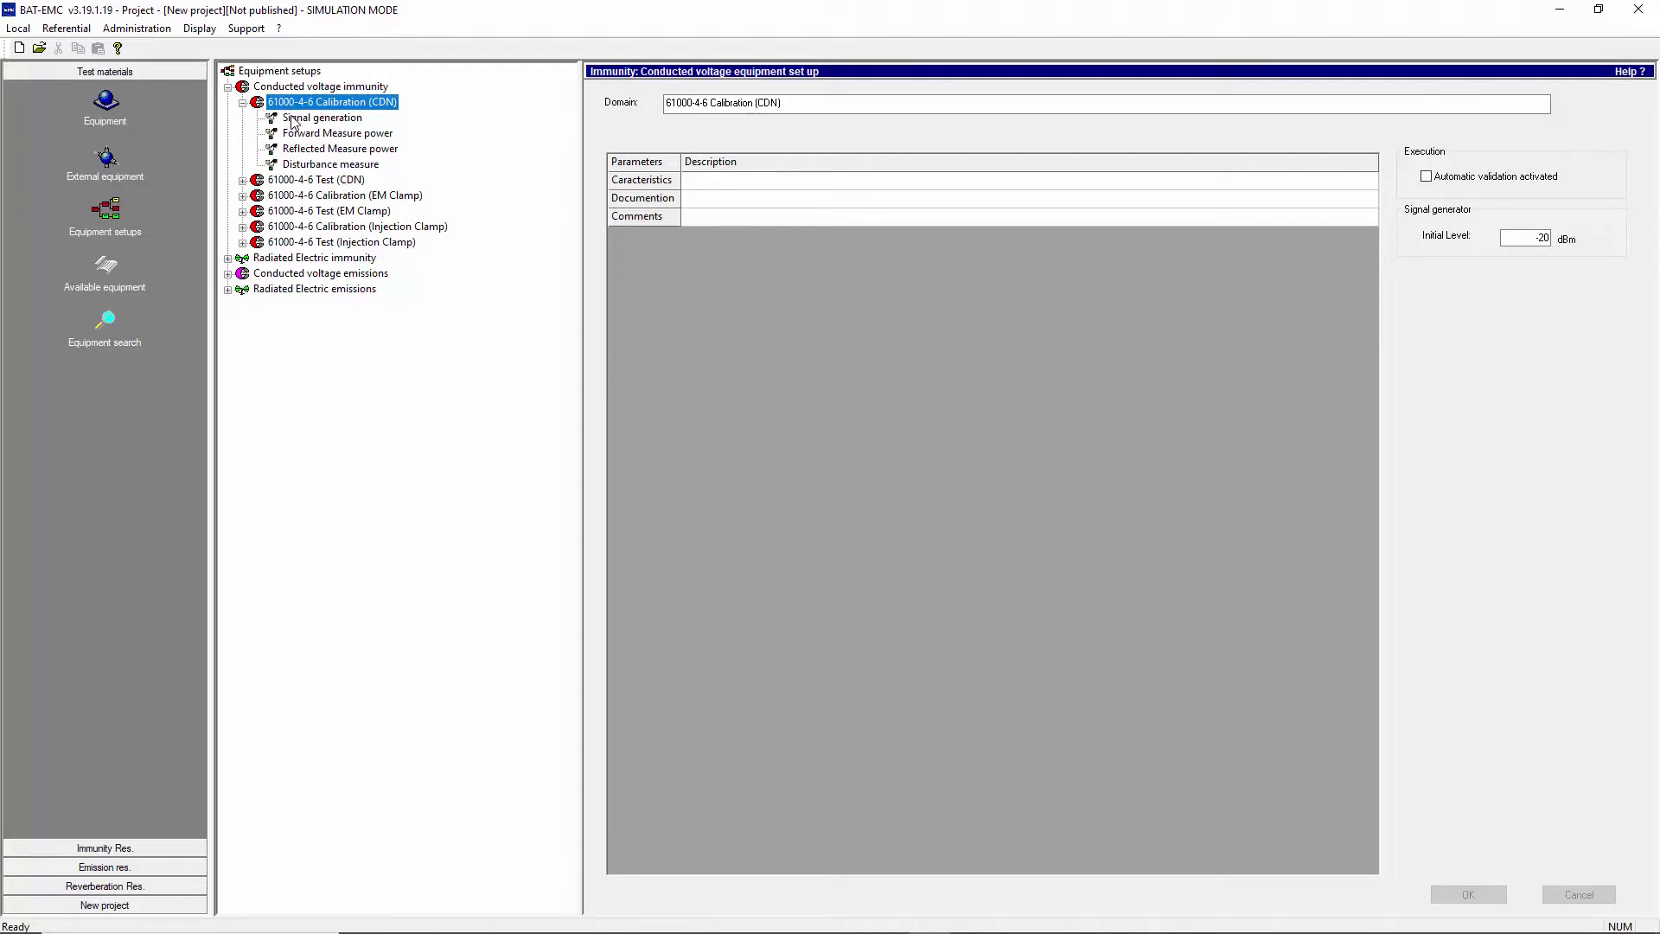
{"action": "left_click", "coordinate": [322, 117]}
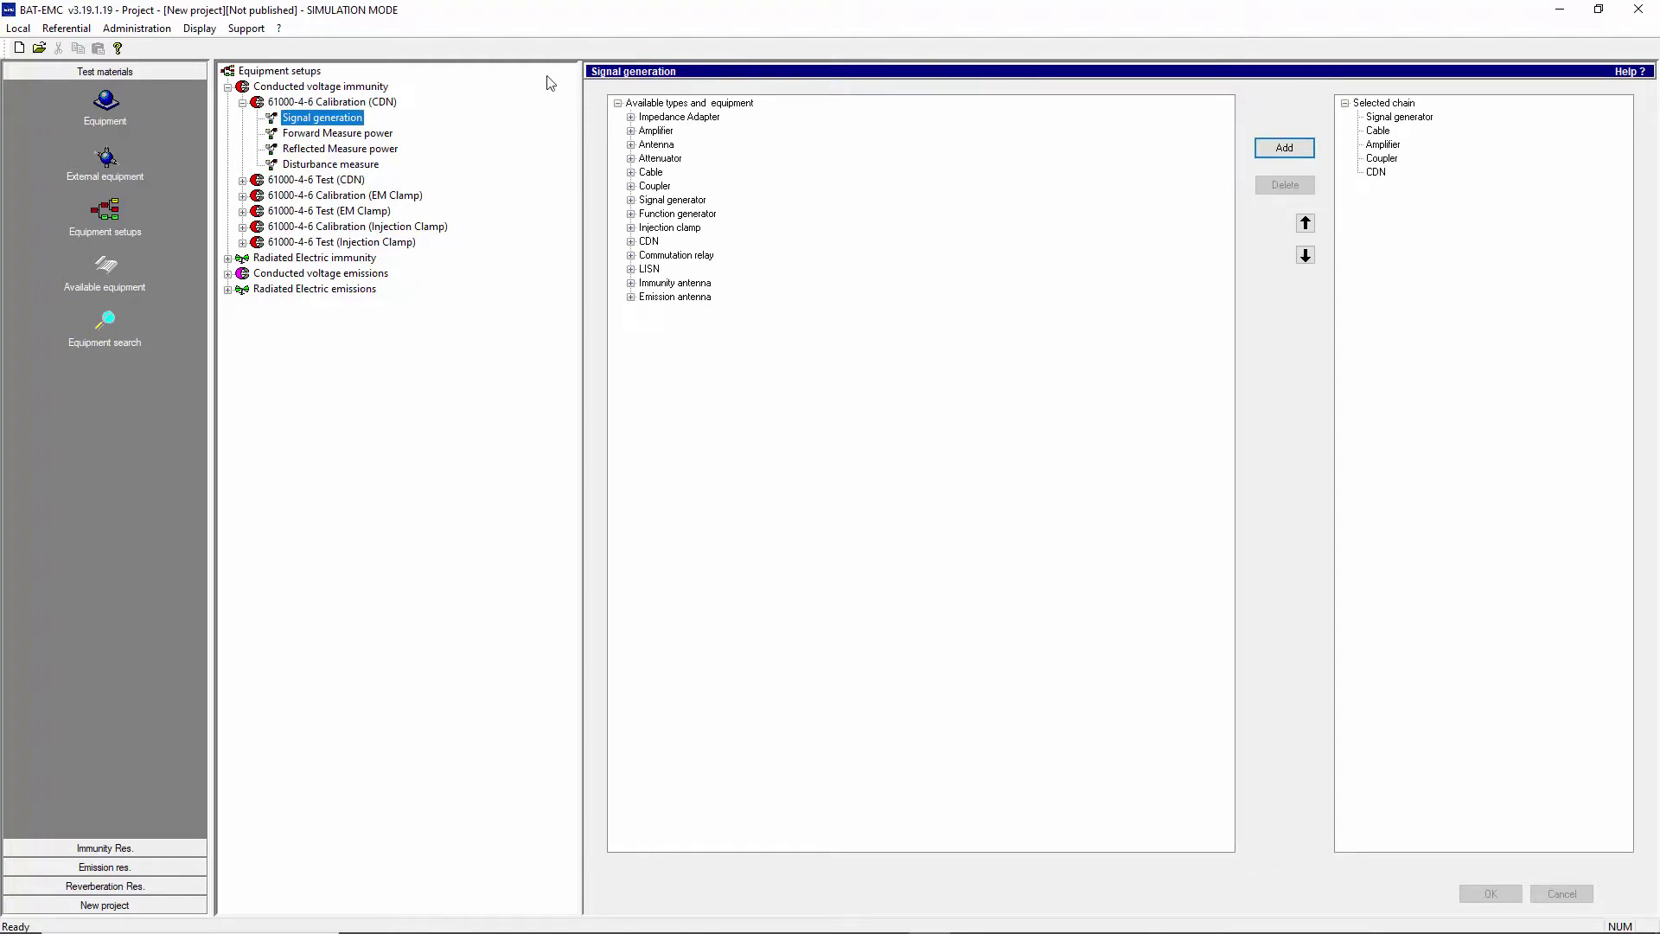
{"action": "left_click", "coordinate": [344, 133]}
{"action": "left_click", "coordinate": [343, 149]}
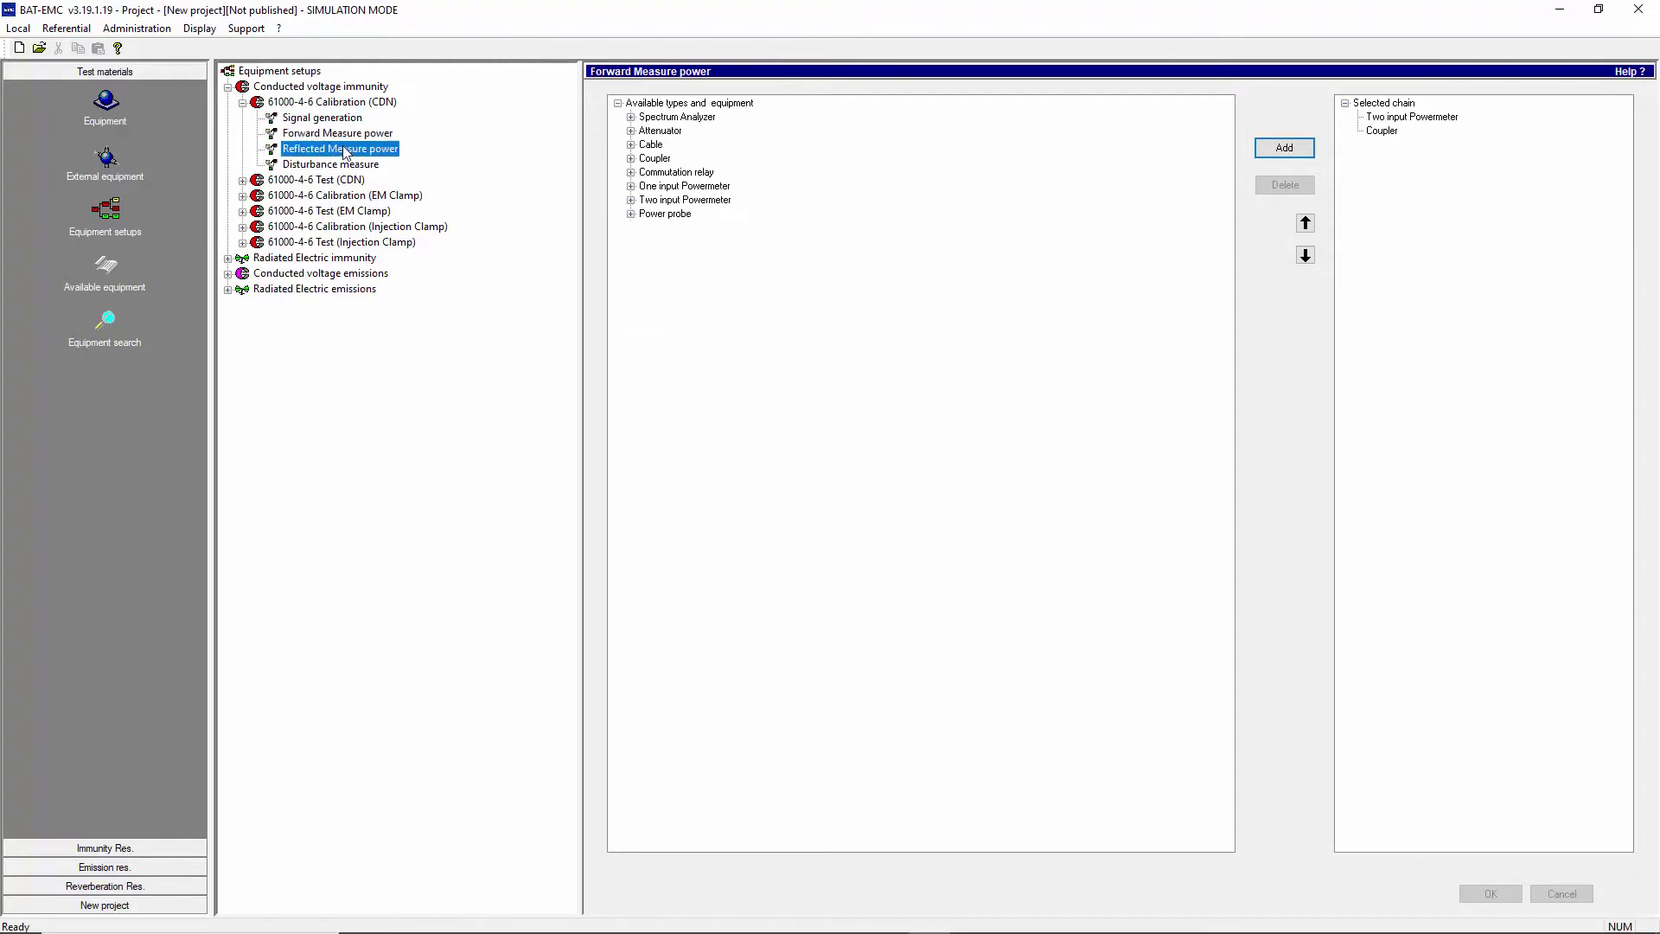
{"action": "left_click", "coordinate": [347, 164]}
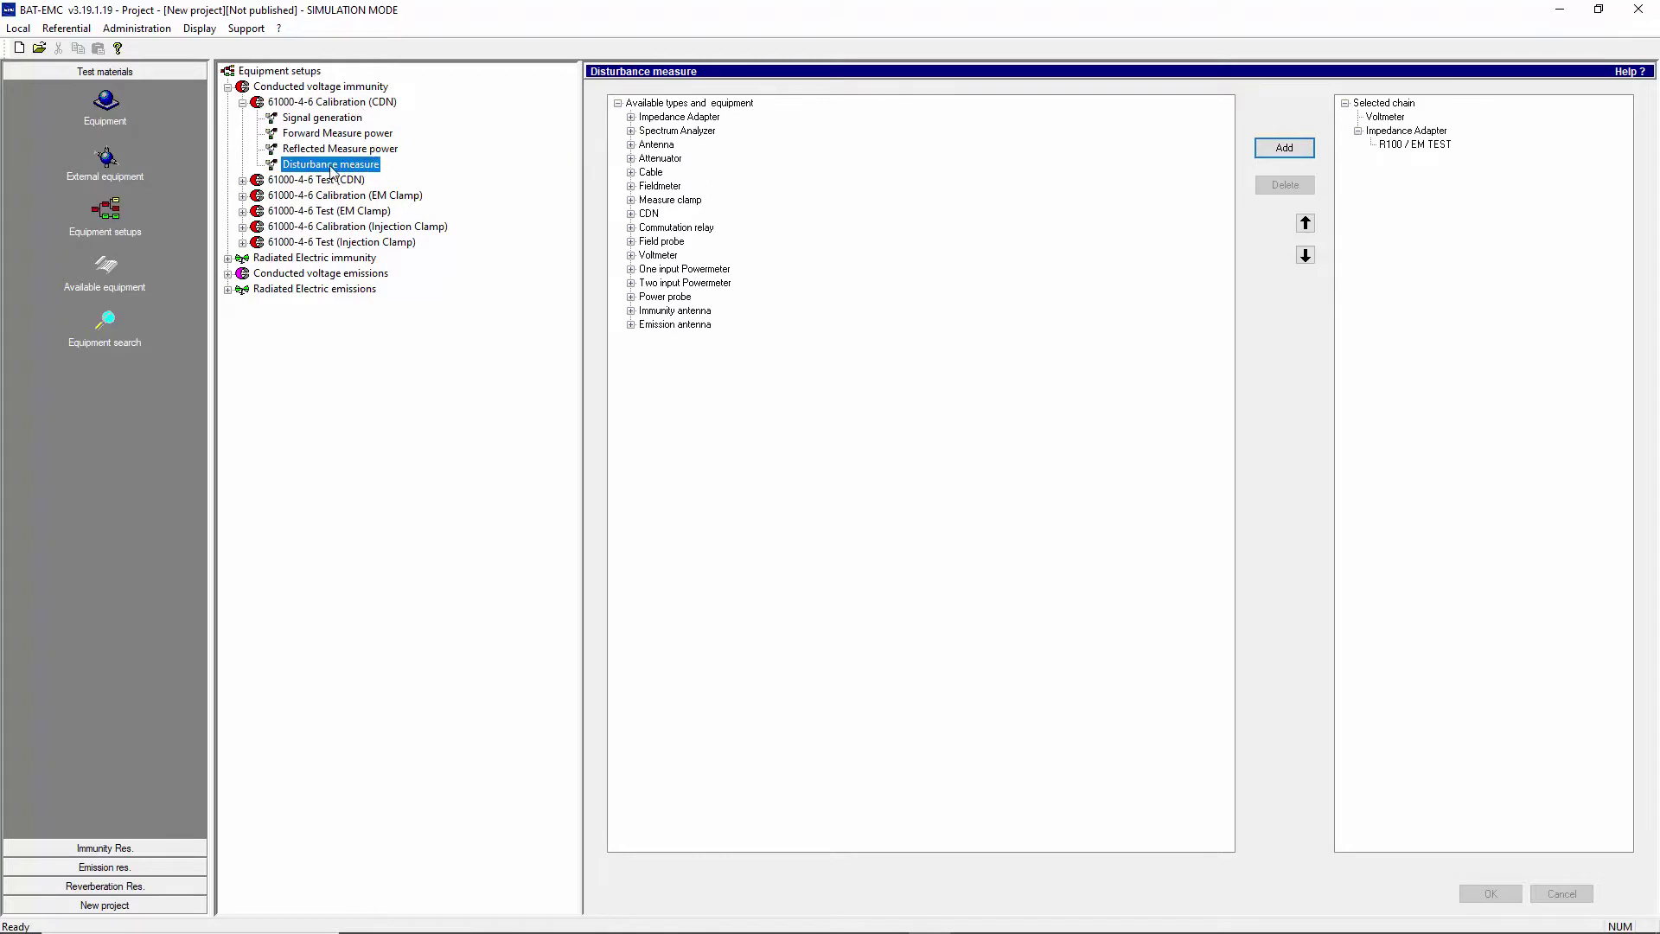
{"action": "left_click", "coordinate": [243, 180]}
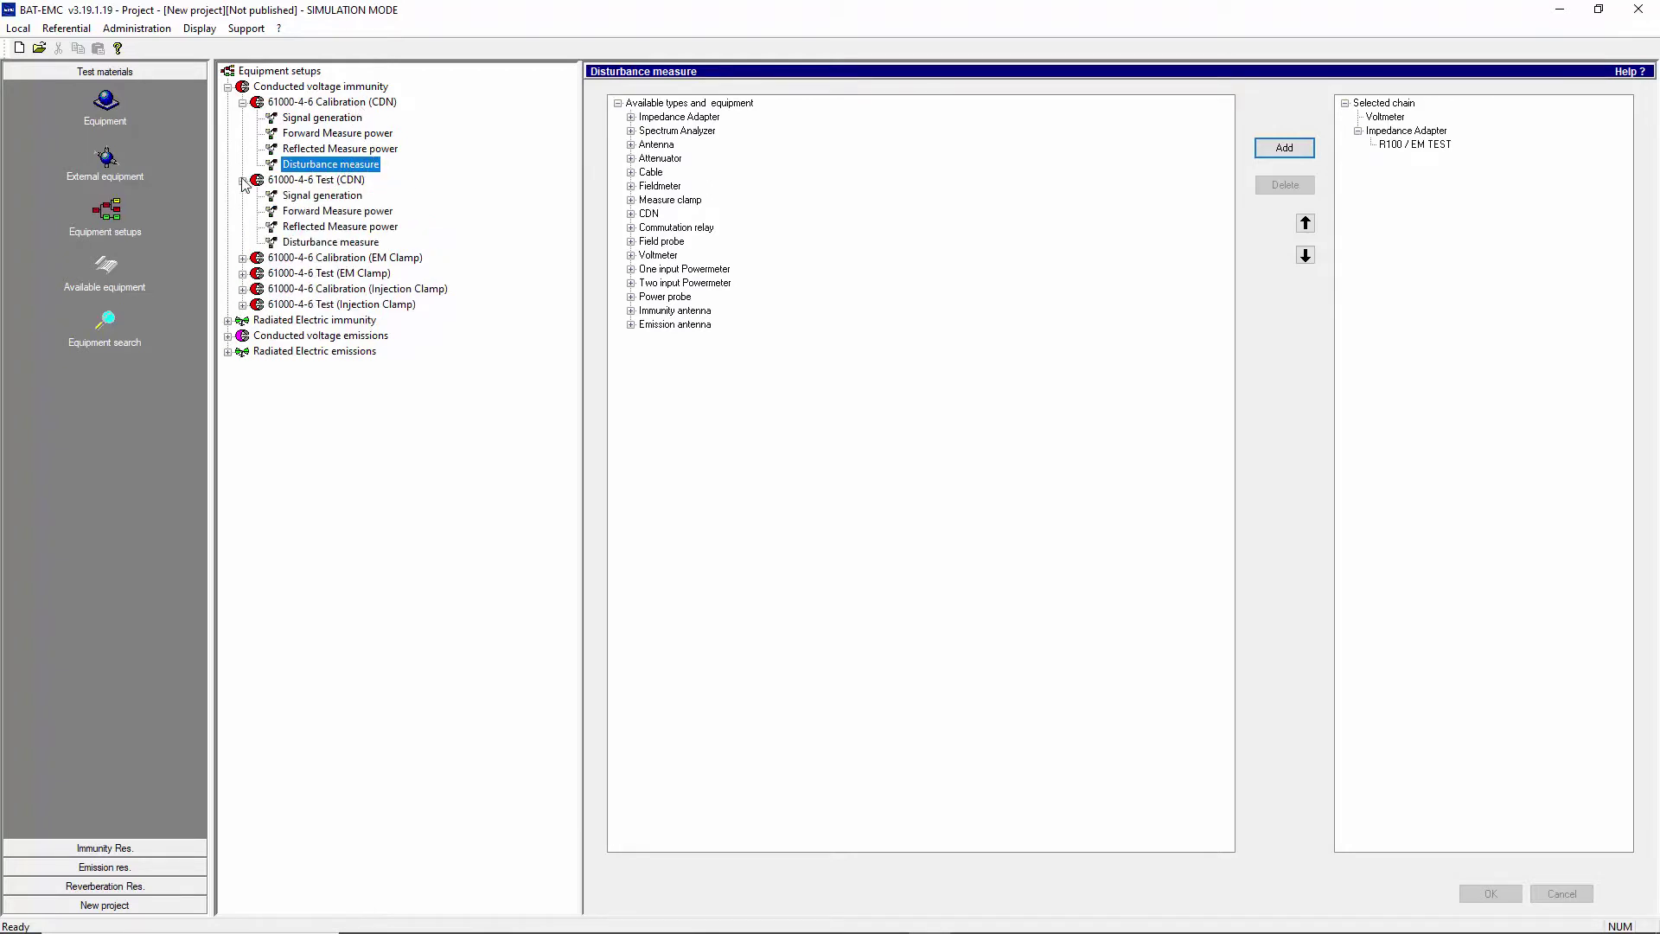
{"action": "left_click", "coordinate": [327, 243]}
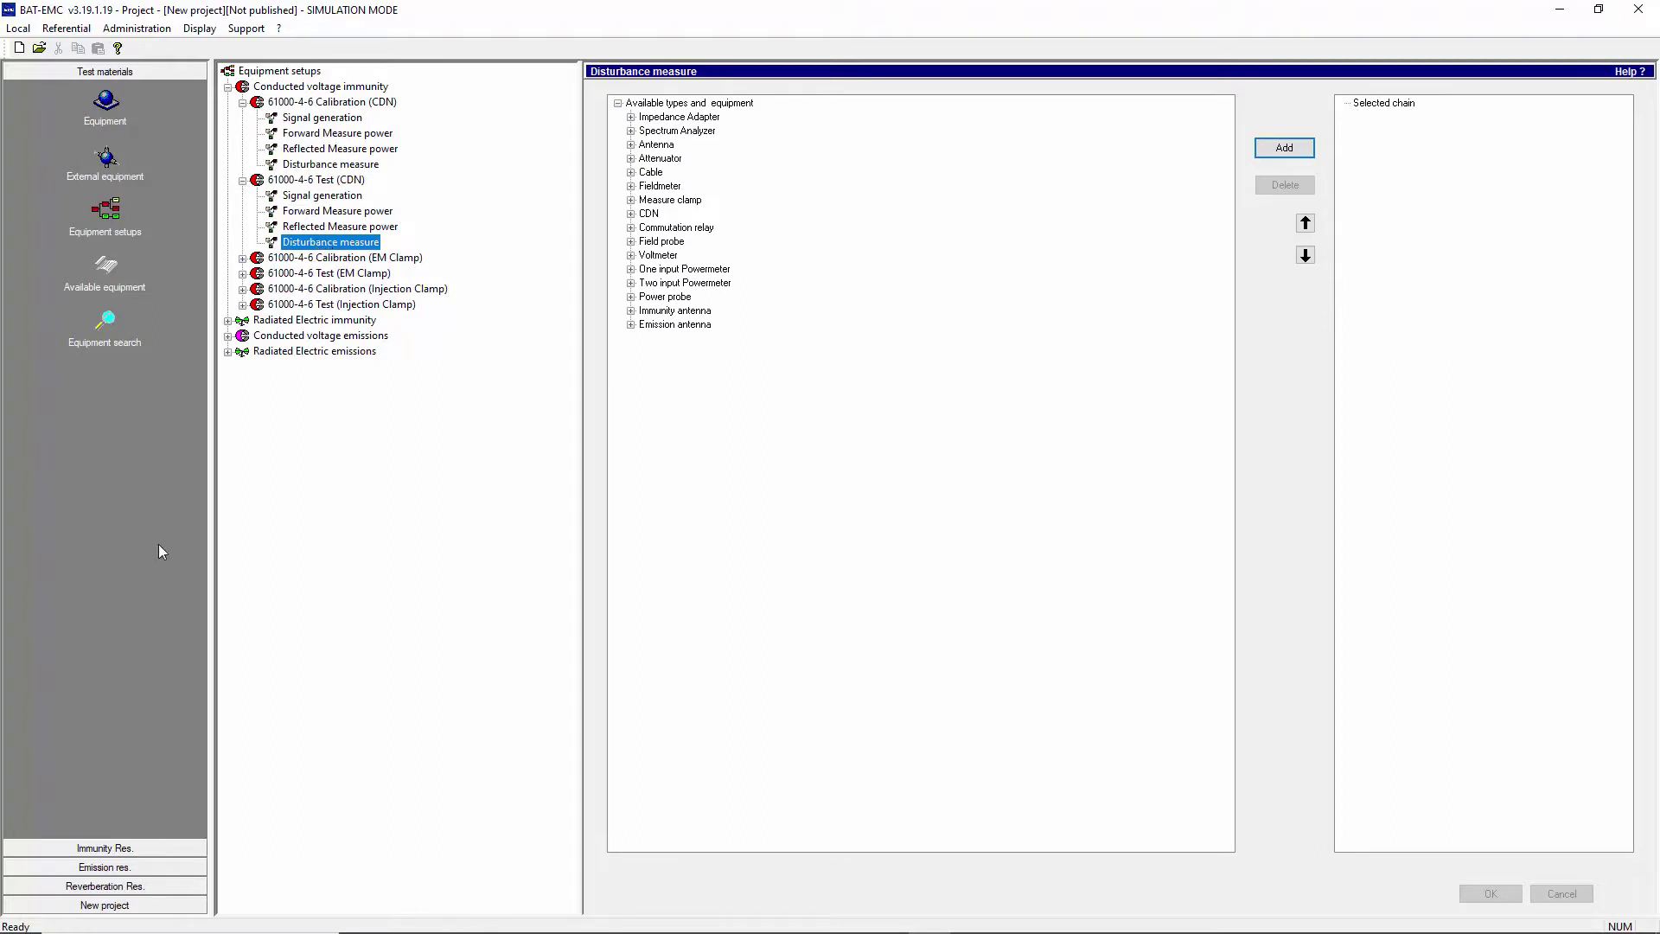
Examine the immunity targets and the Calibration and Fast regulation parameter sets in the immunity resources
{"action": "left_click", "coordinate": [82, 848]}
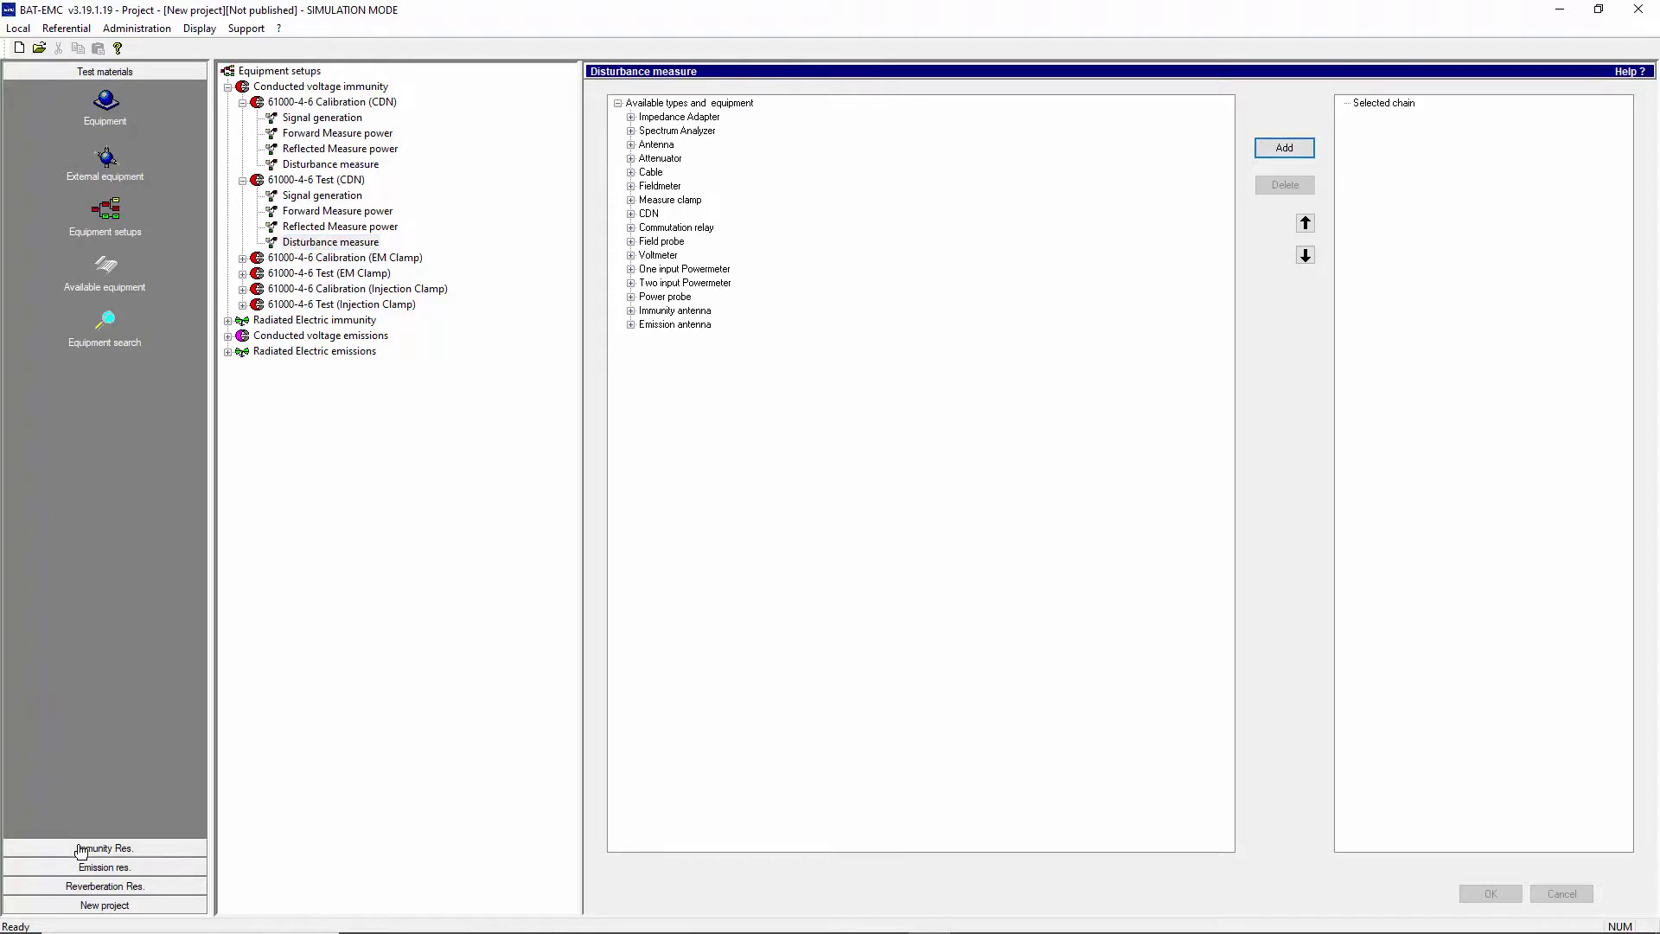
{"action": "left_click", "coordinate": [109, 128]}
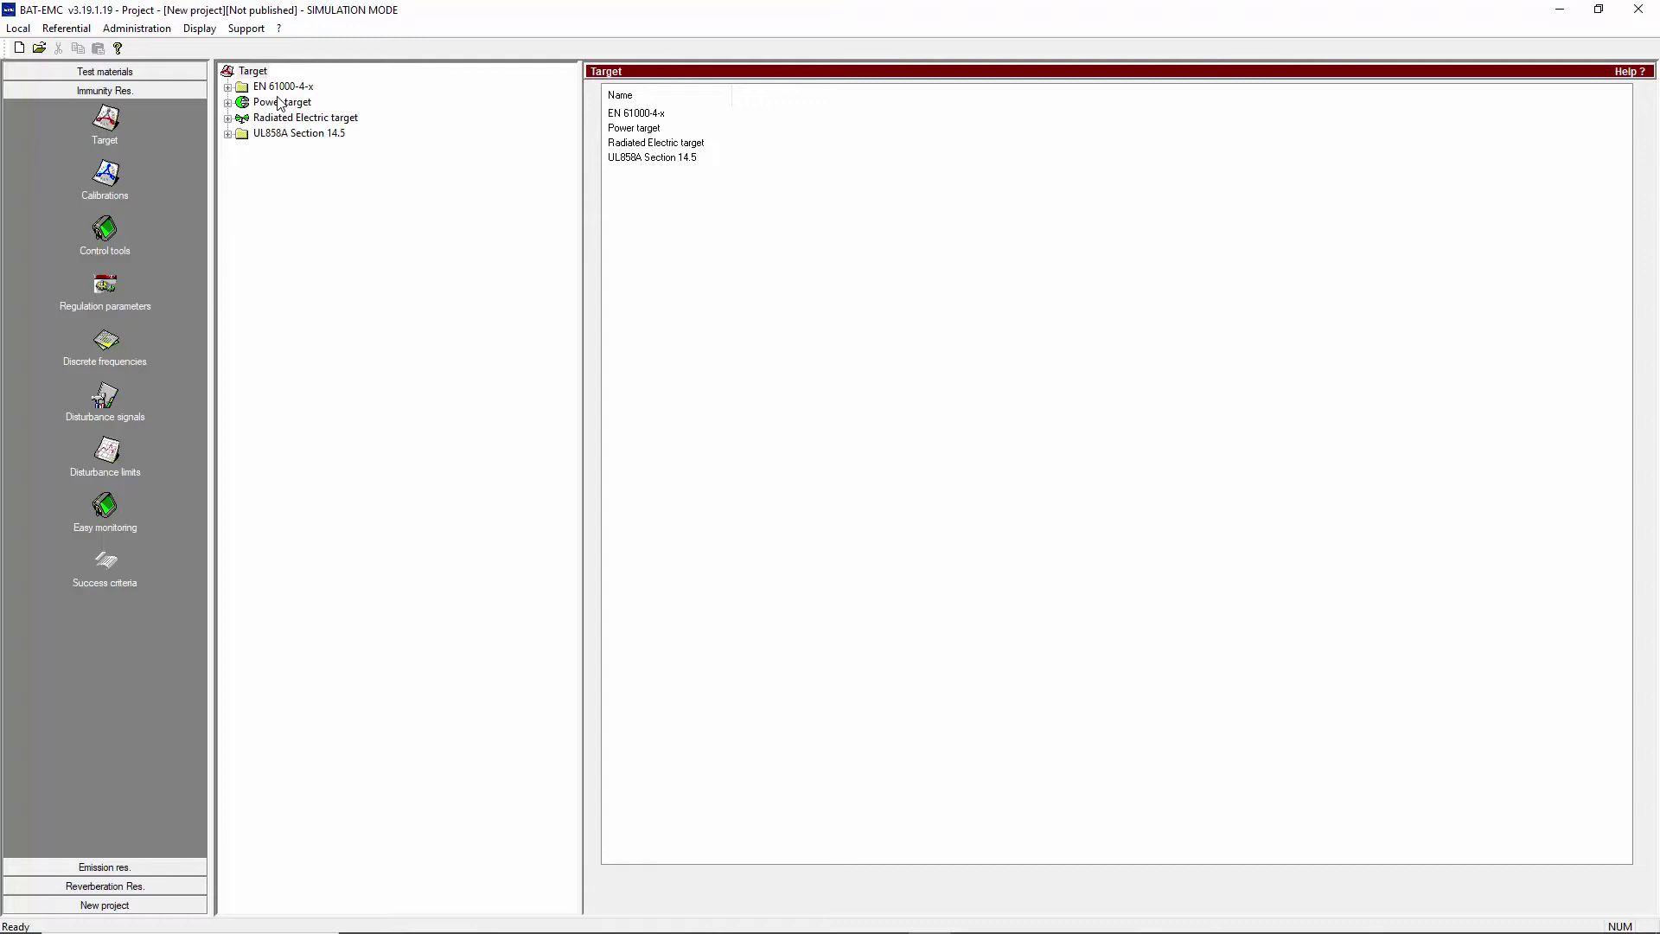
{"action": "left_click", "coordinate": [105, 288]}
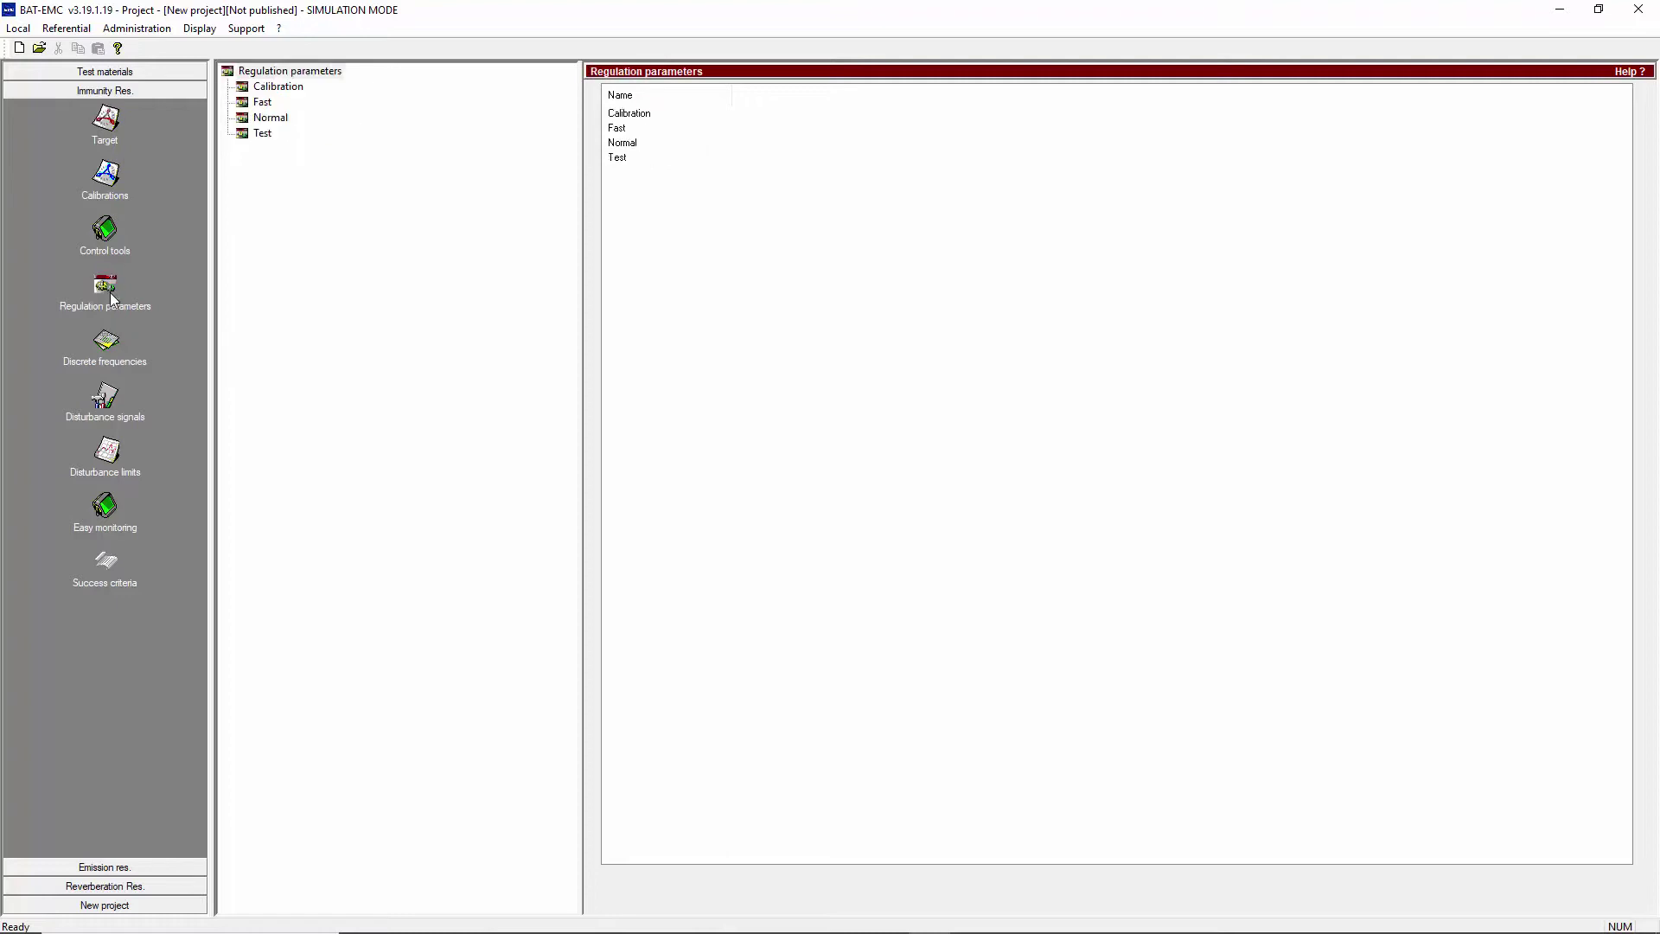
{"action": "left_click", "coordinate": [284, 90]}
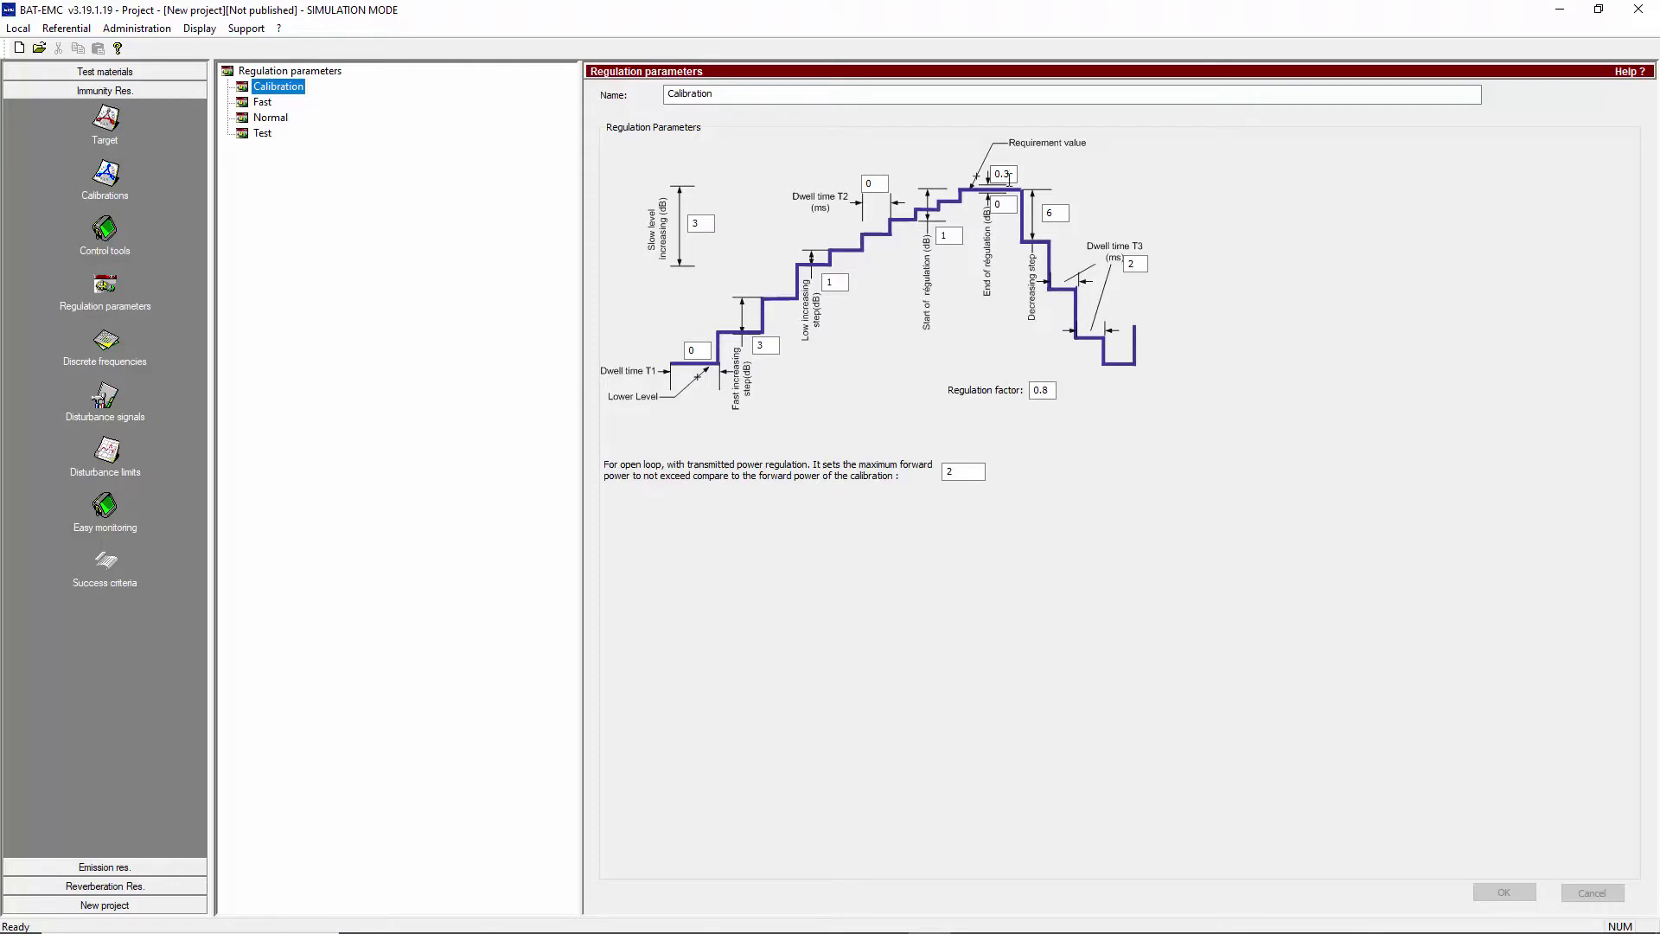
{"action": "left_click", "coordinate": [1005, 205]}
{"action": "left_click", "coordinate": [247, 103]}
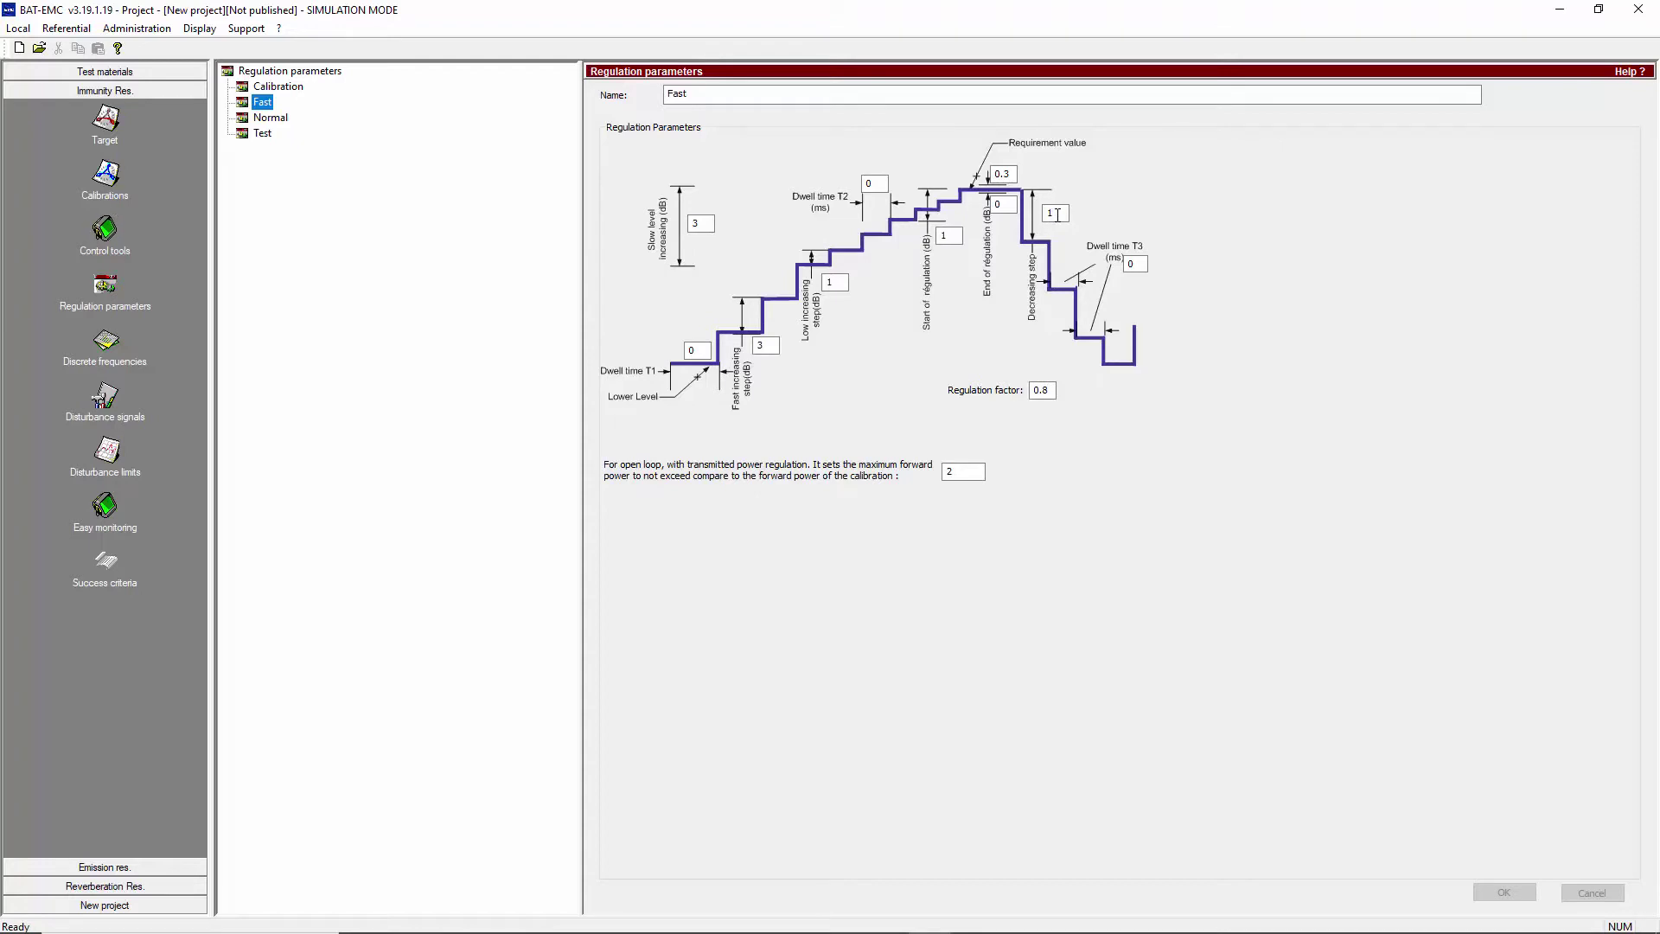
Inspect the finished conducted voltage calibration Cal 61000-4.6 18V (CDN) 1.1.2019 and view its result graph
{"action": "left_click", "coordinate": [113, 178]}
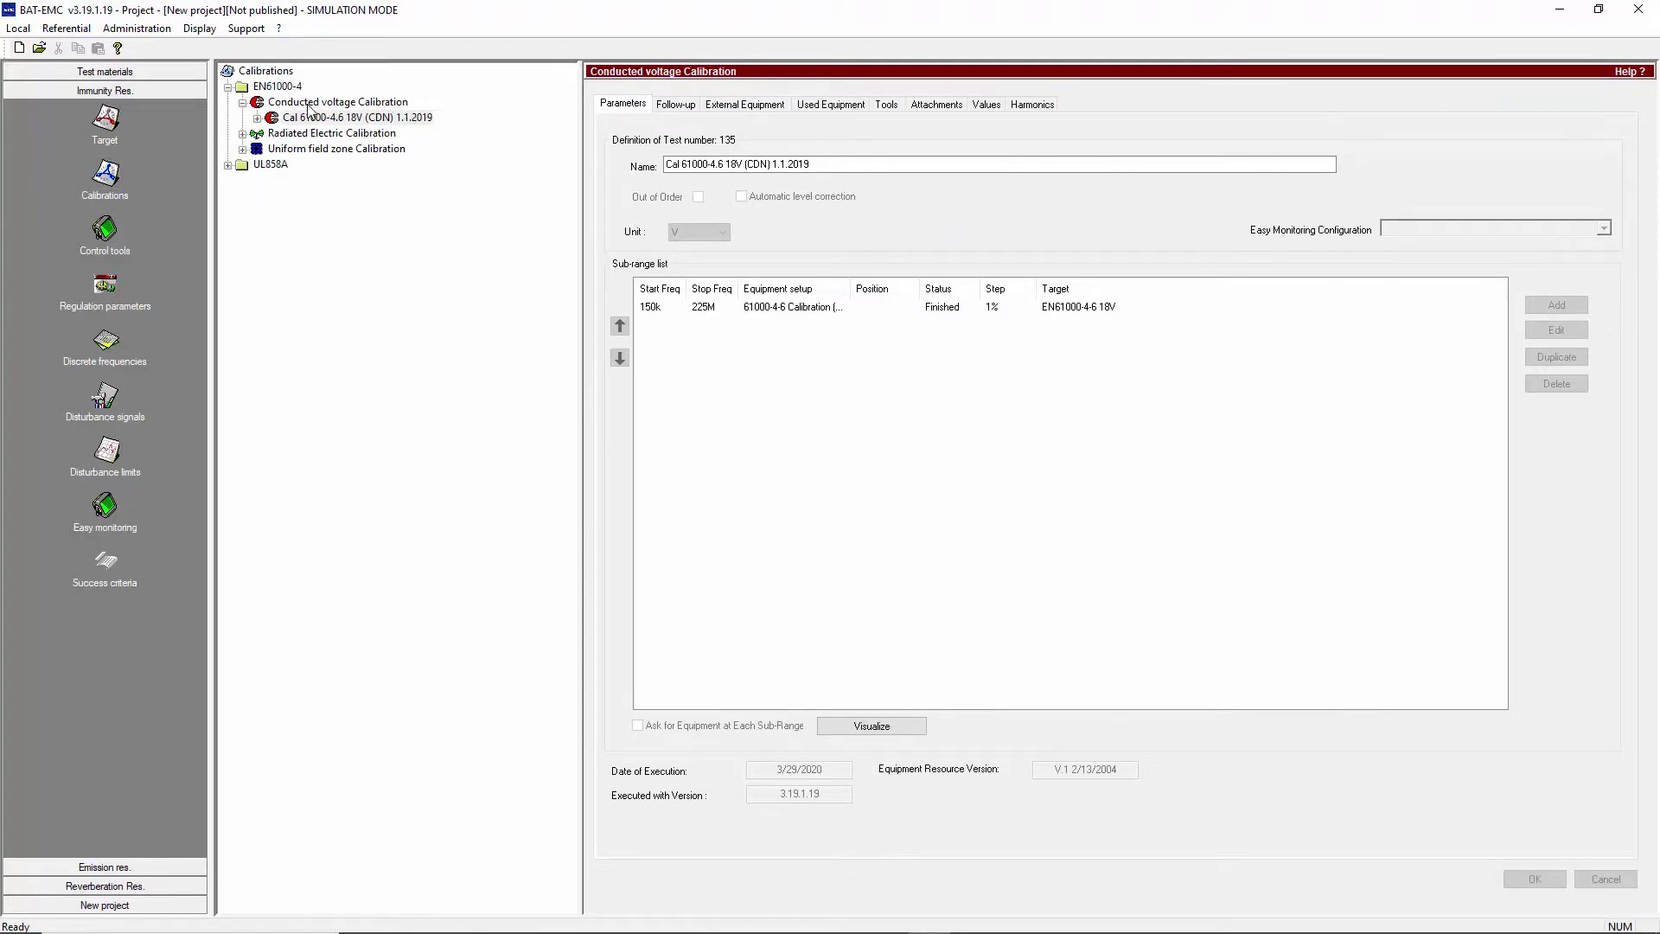
{"action": "left_click", "coordinate": [308, 105]}
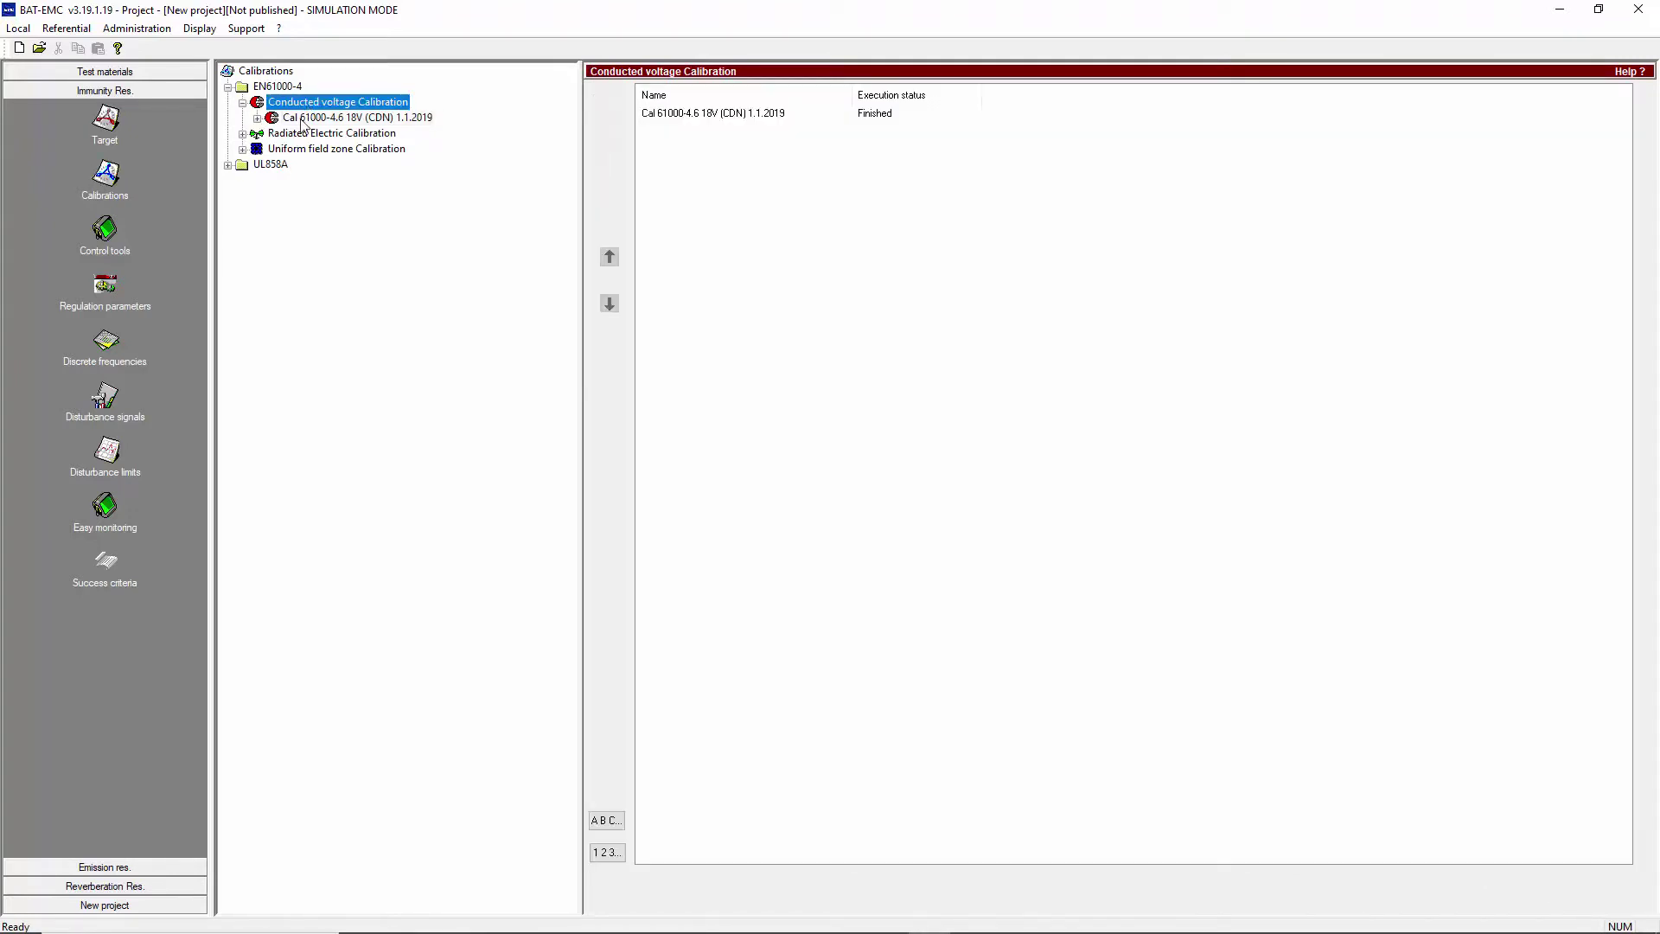
{"action": "left_click", "coordinate": [257, 117]}
{"action": "left_click", "coordinate": [307, 118]}
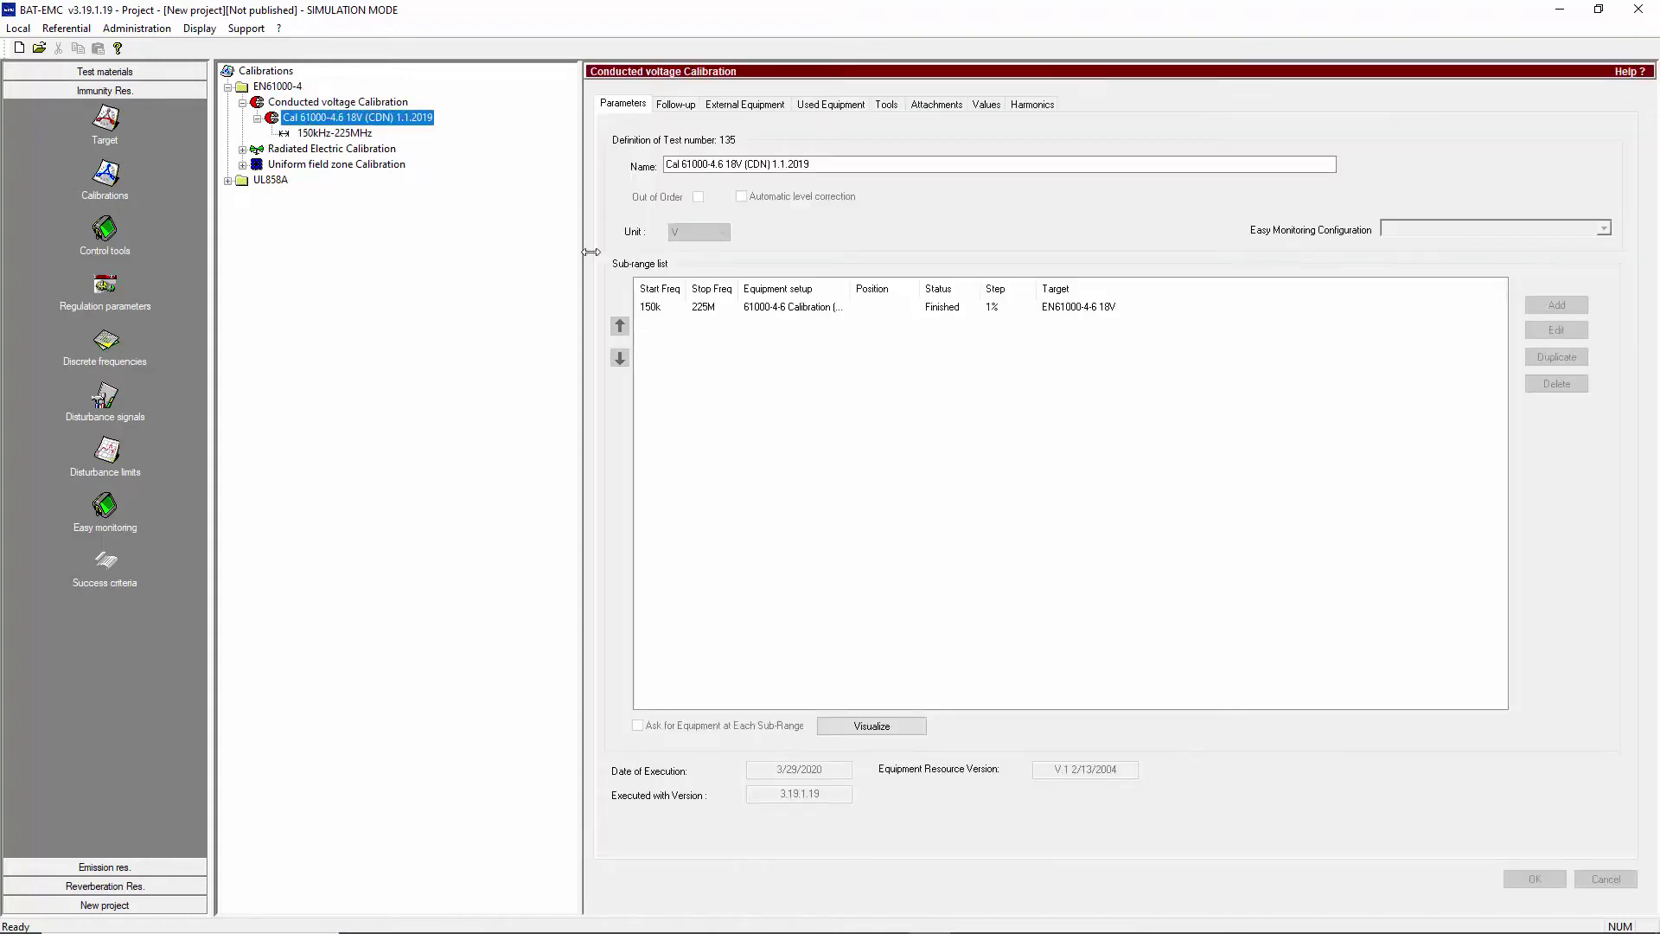
{"action": "left_click", "coordinate": [862, 727]}
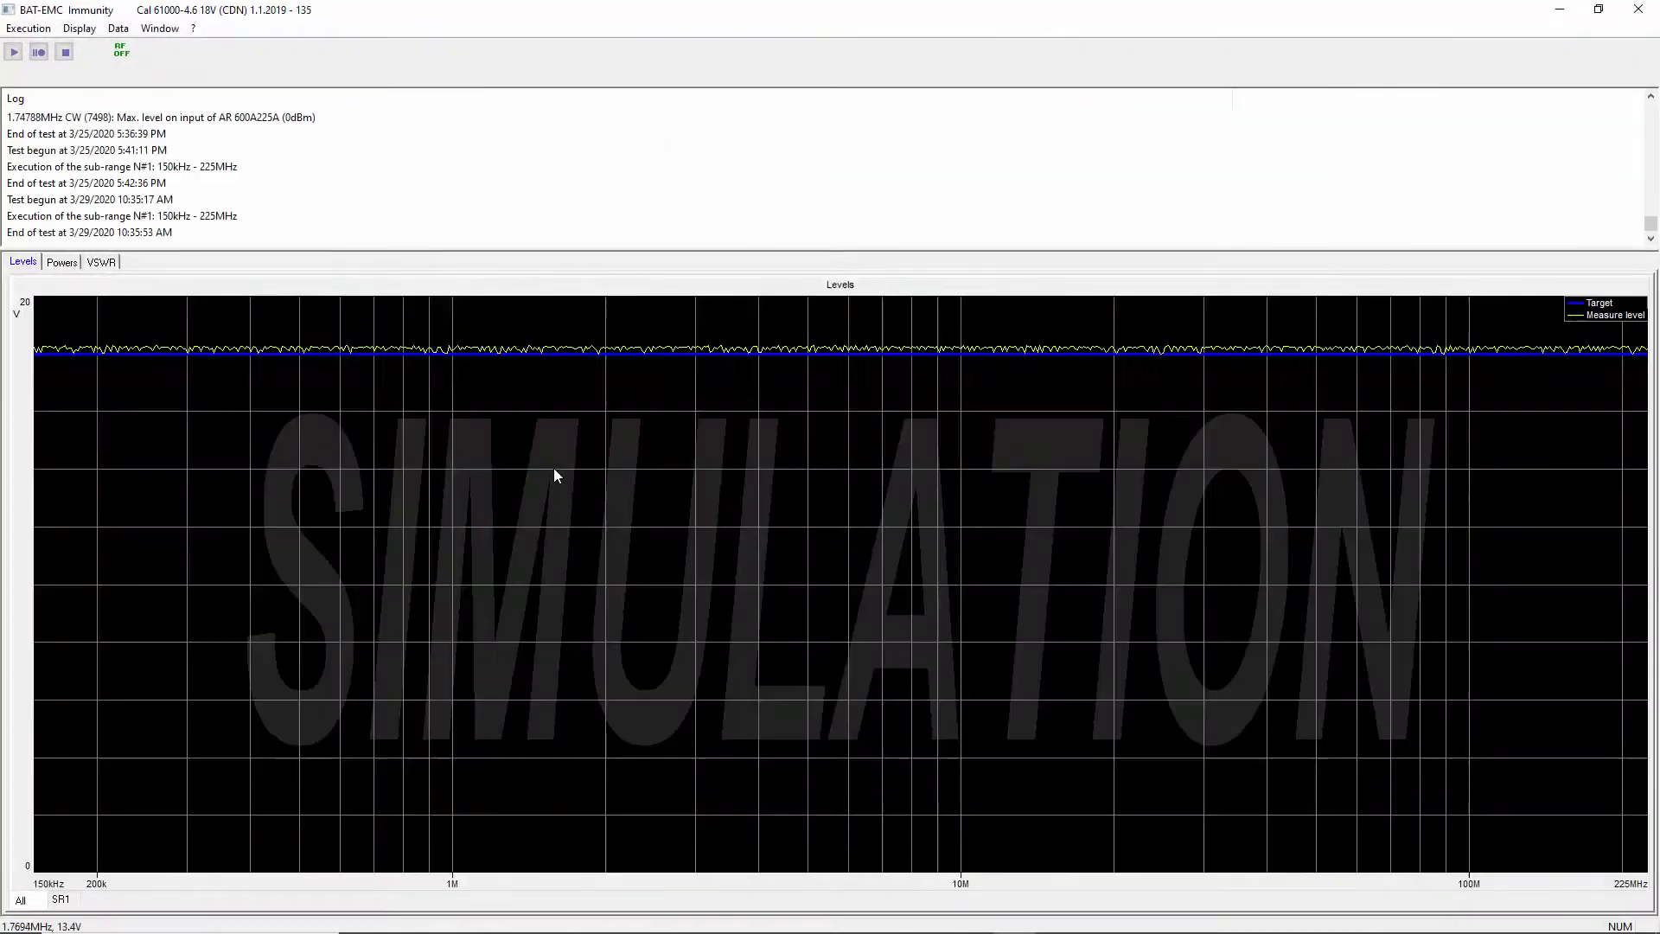
{"action": "left_click", "coordinate": [1641, 20]}
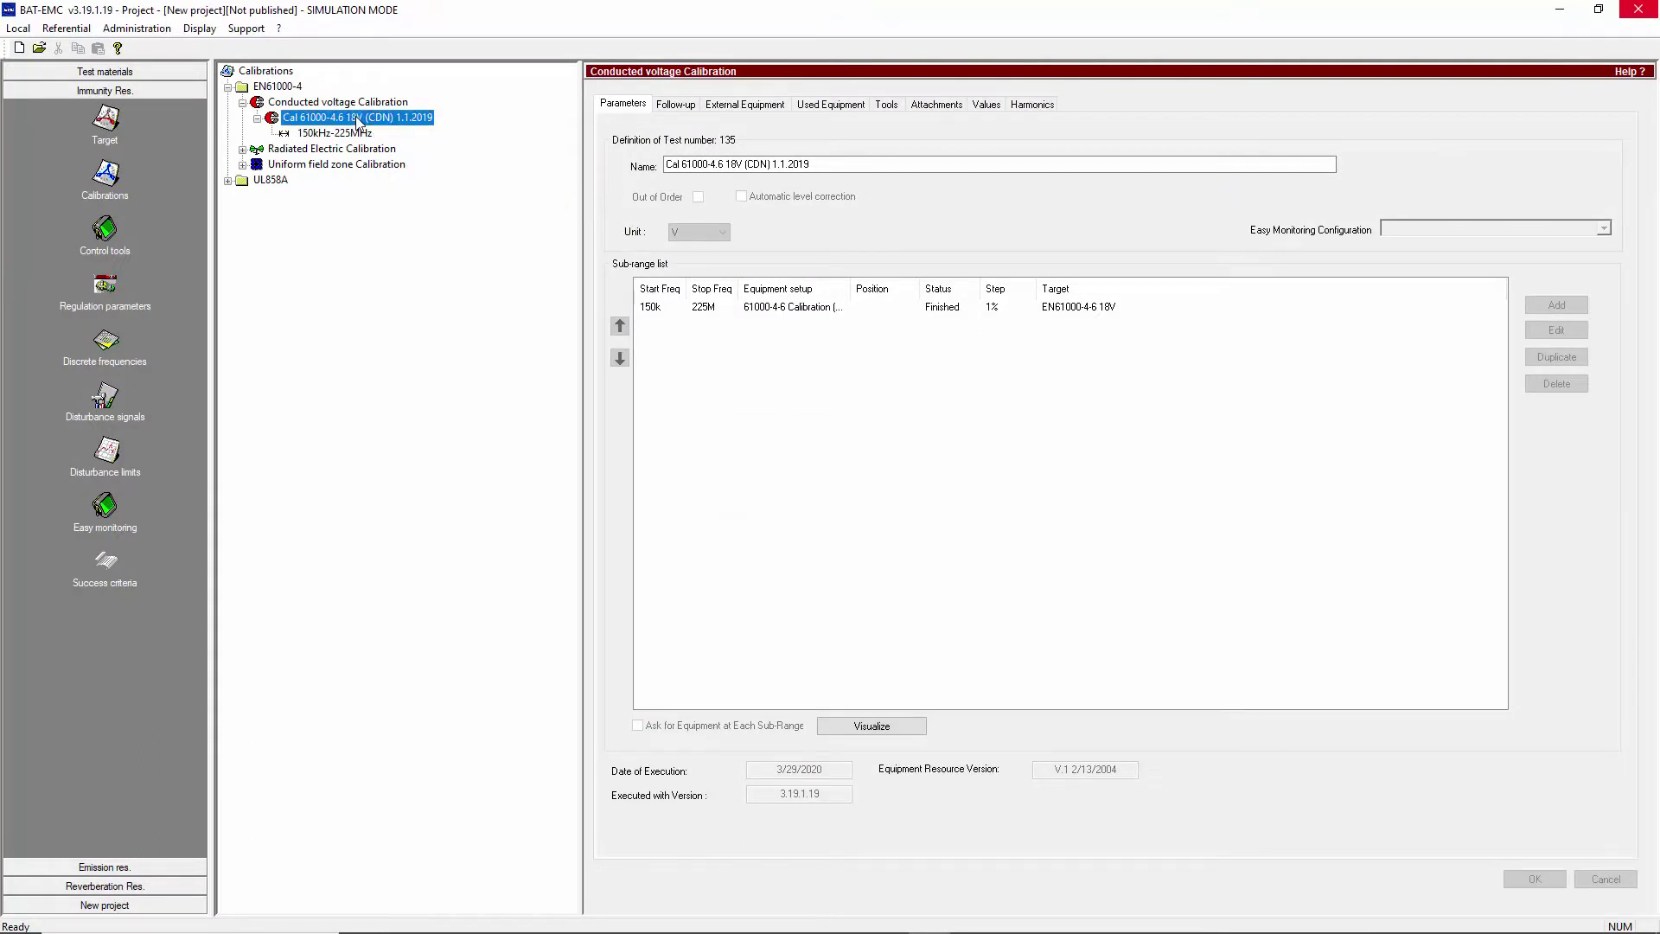
Duplicate the 2019 CDN calibration and rename the copy Cal 61000-4.6 18V (CDN) 1.1.2020
{"action": "right_click", "coordinate": [357, 122]}
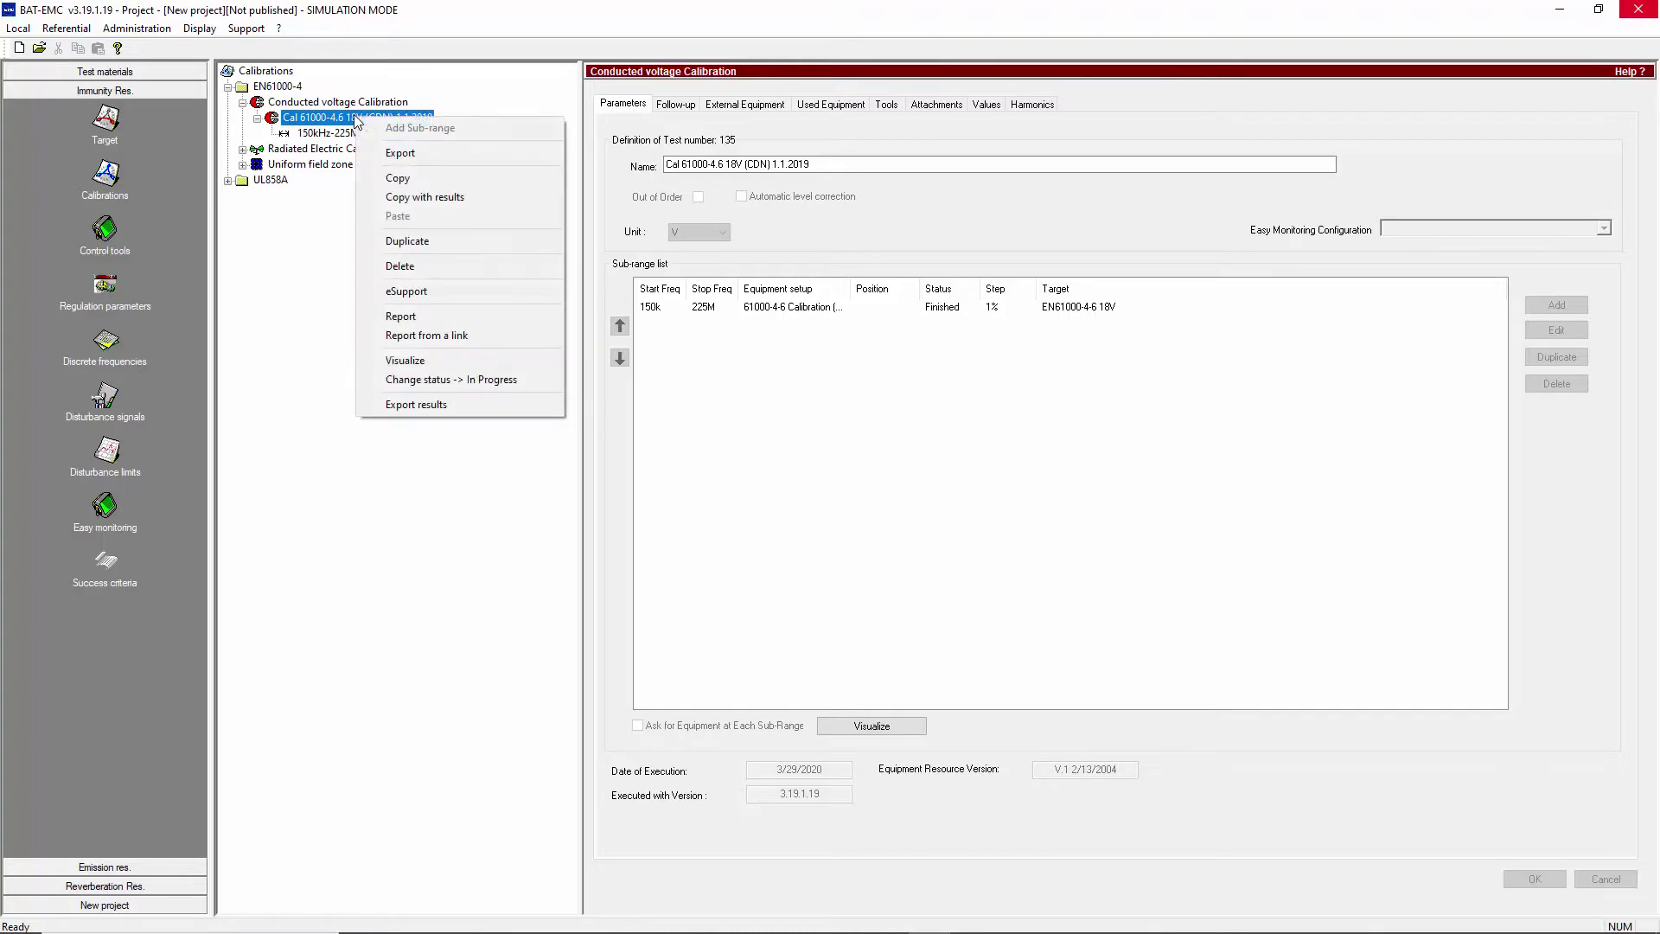
{"action": "left_click", "coordinate": [414, 243]}
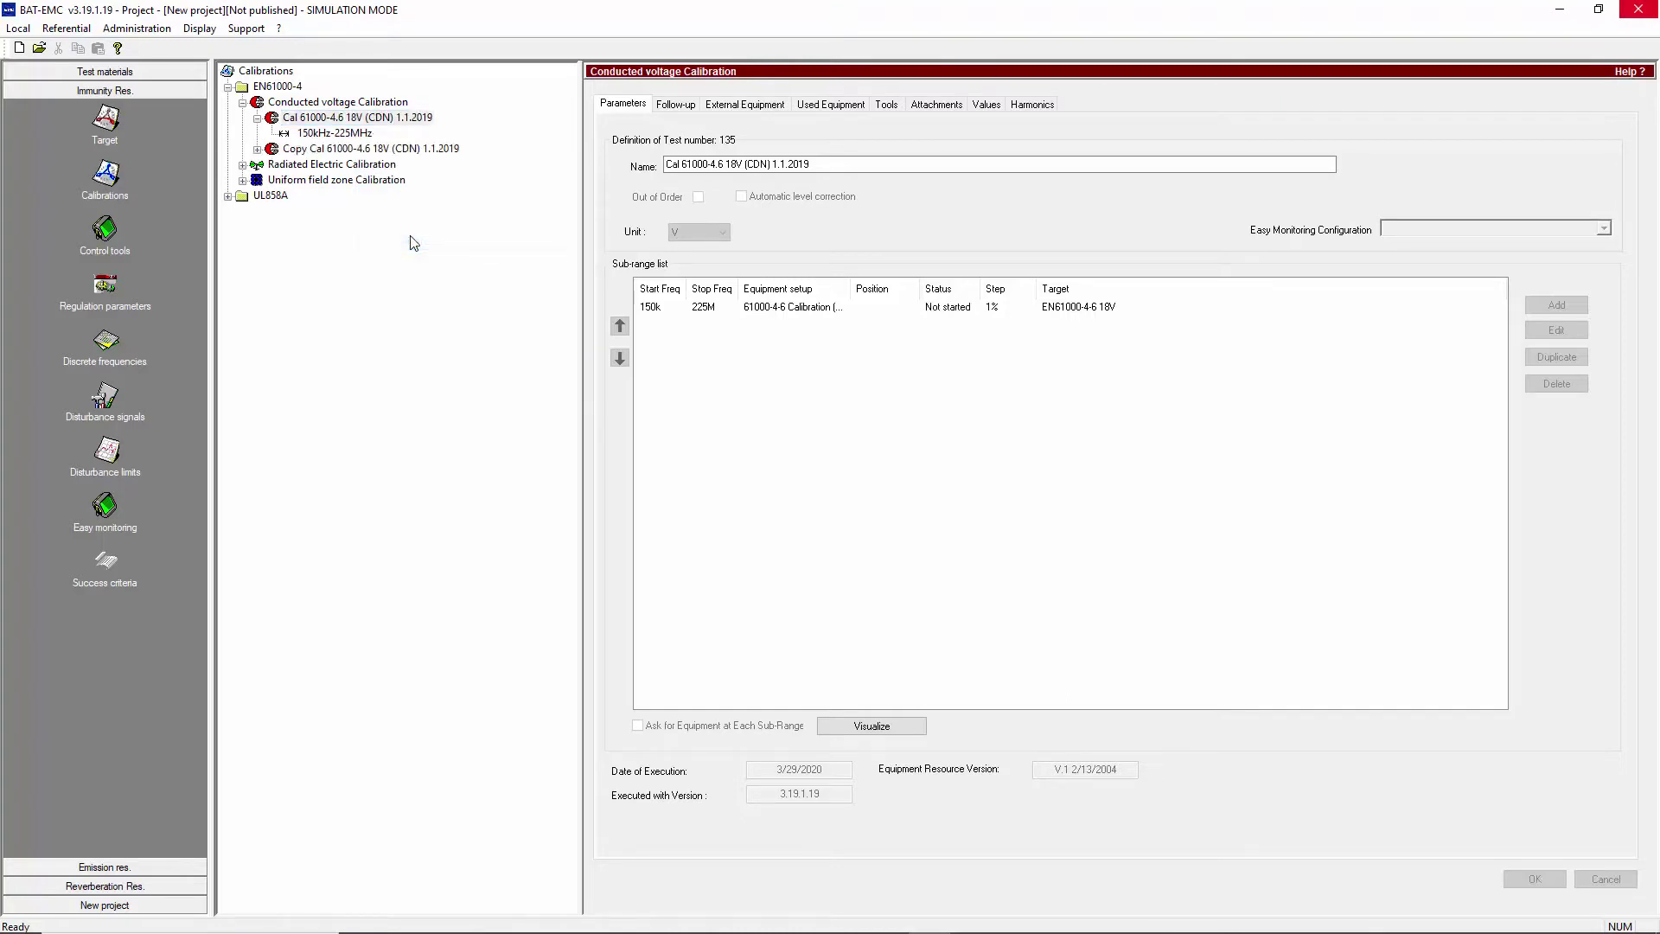
{"action": "left_click", "coordinate": [838, 165]}
{"action": "key", "text": "BackSpace"}
{"action": "key", "text": "BackSpace"}
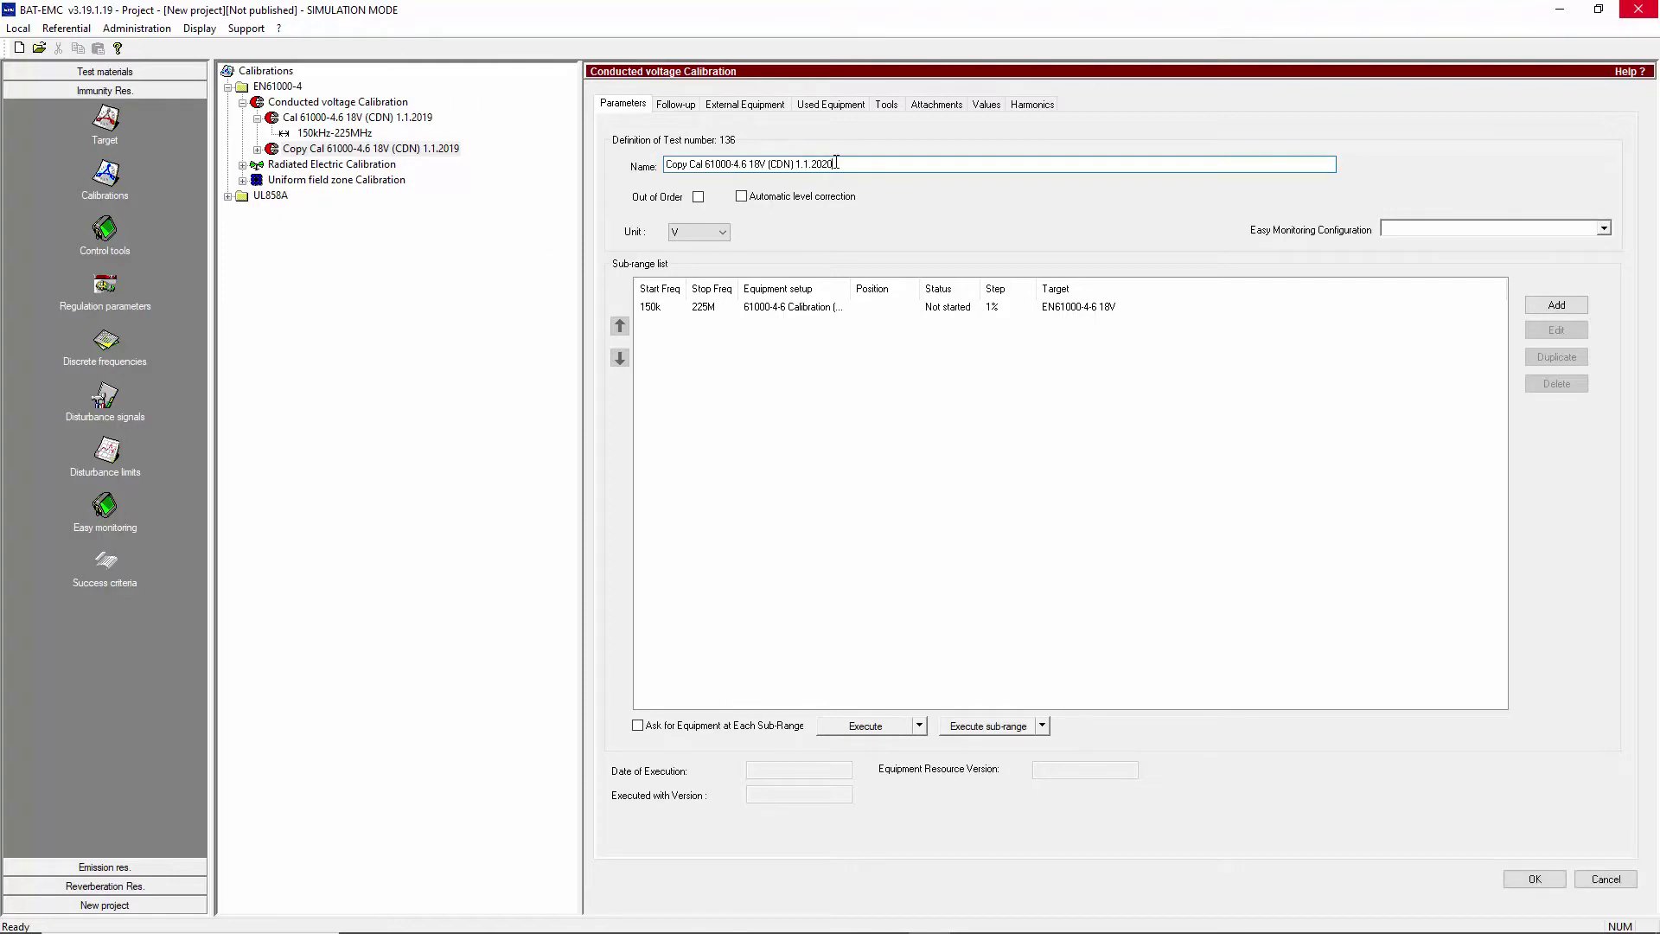
{"action": "left_click_drag", "start_coordinate": [690, 164], "coordinate": [473, 166]}
{"action": "key", "text": "Delete"}
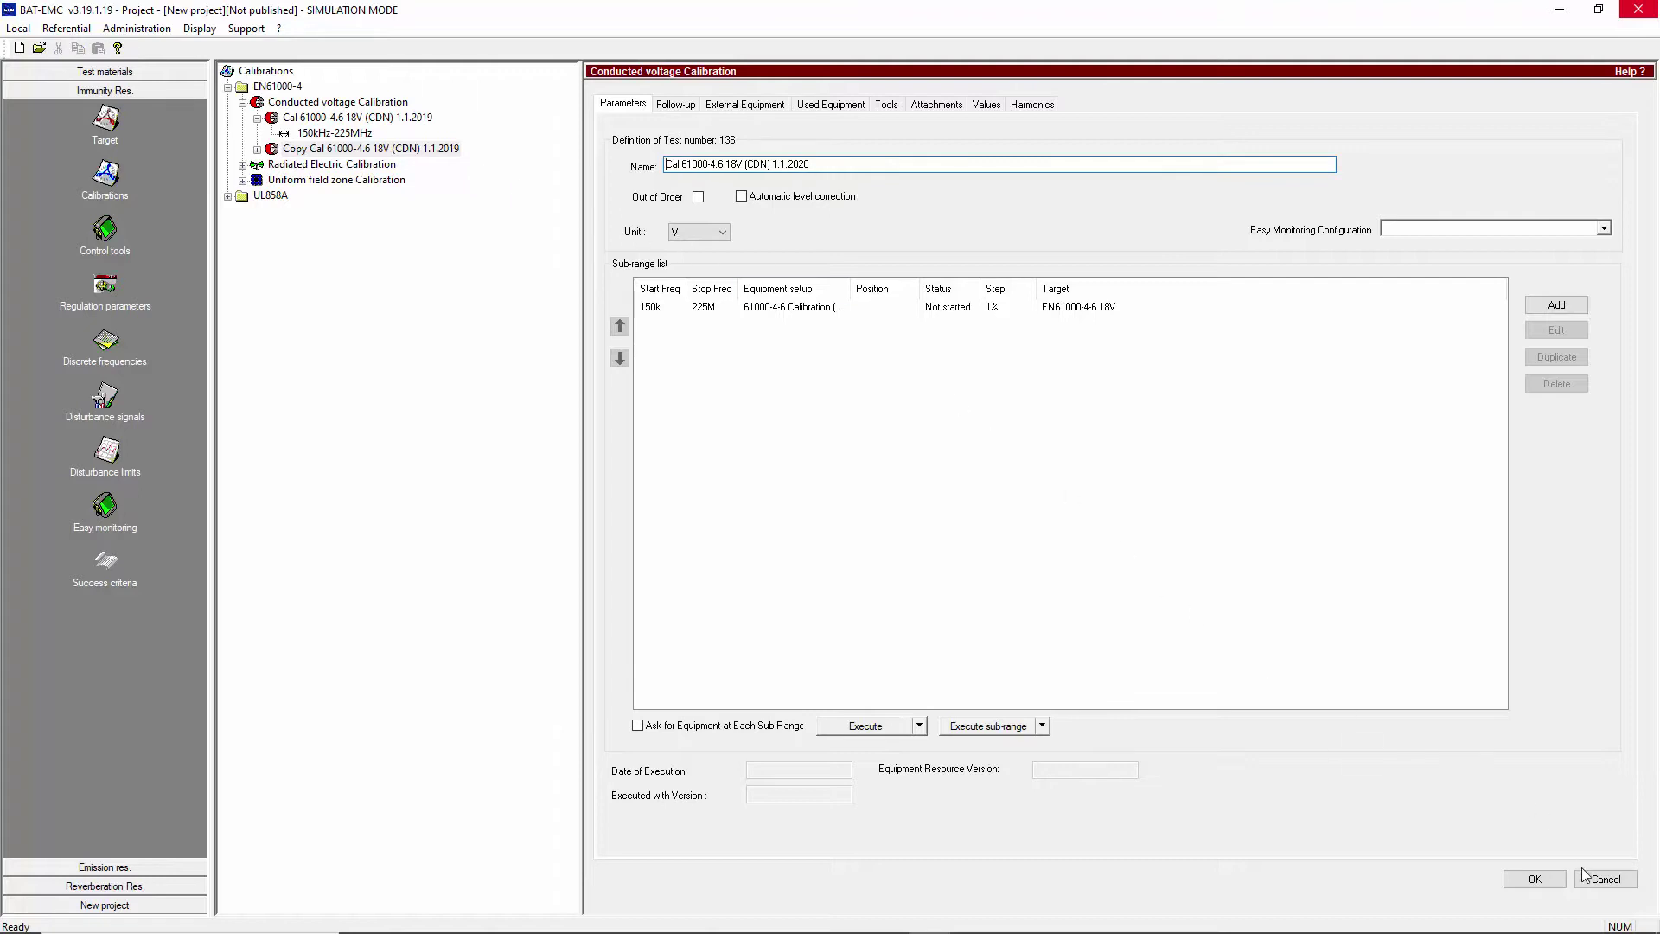
{"action": "left_click", "coordinate": [1535, 880]}
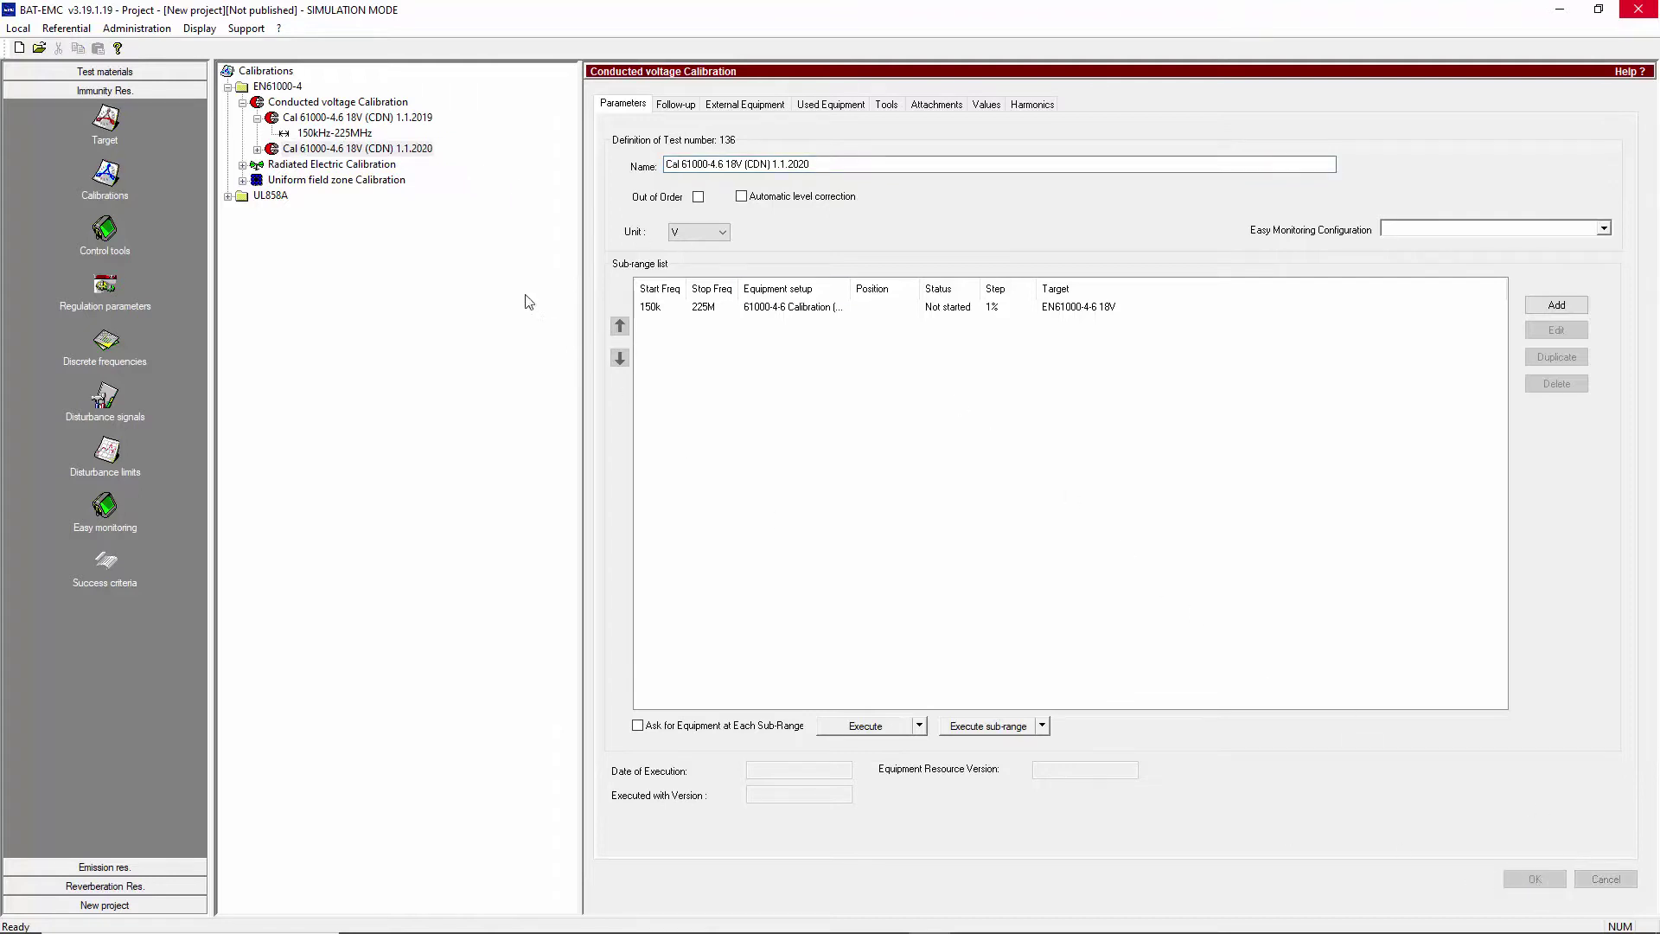
Review the new calibration's 150 kHz–225 MHz sub-range, including its progression, step and regulation level options
{"action": "double_click", "coordinate": [782, 308]}
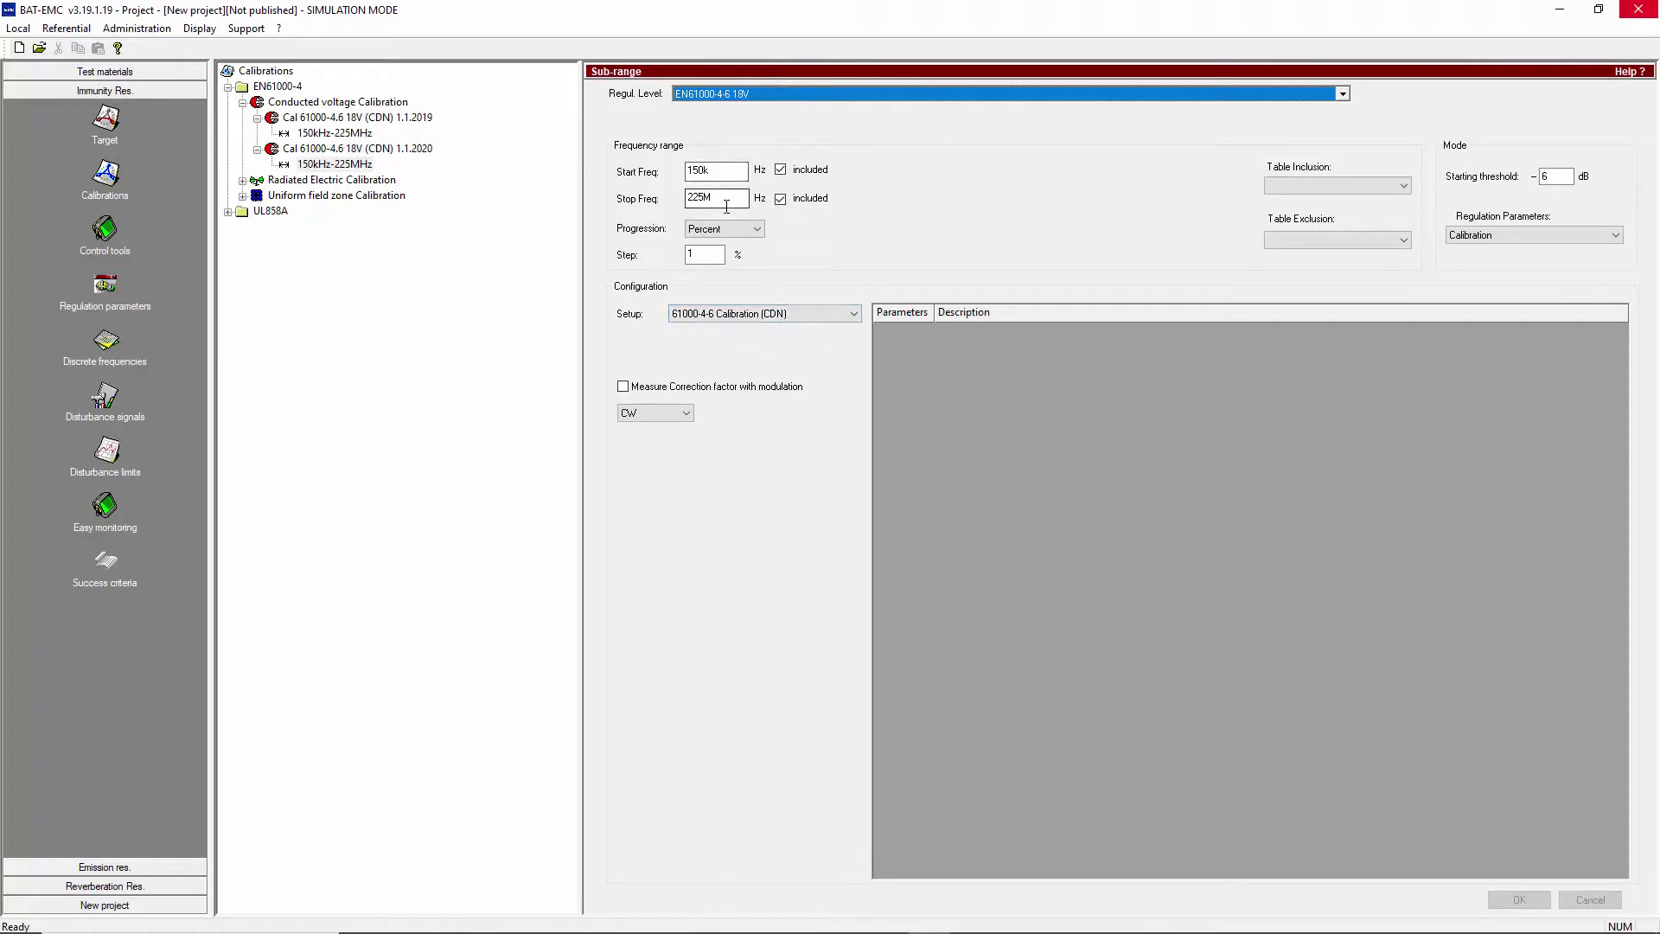
{"action": "left_click", "coordinate": [758, 230]}
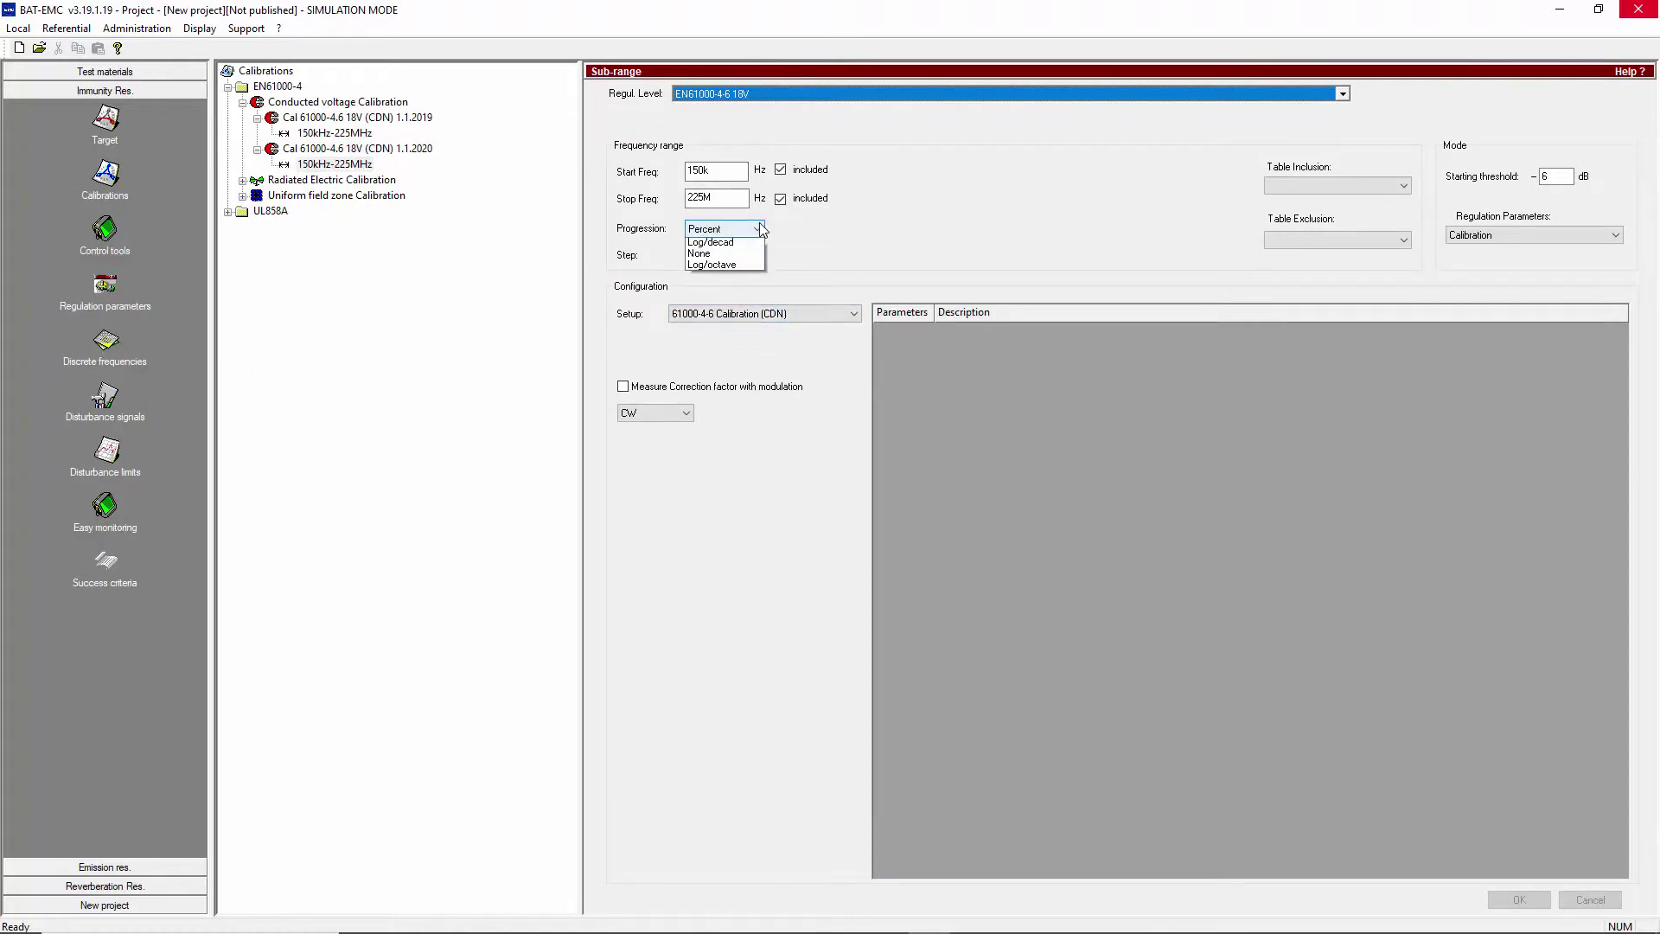
{"action": "left_click", "coordinate": [809, 242]}
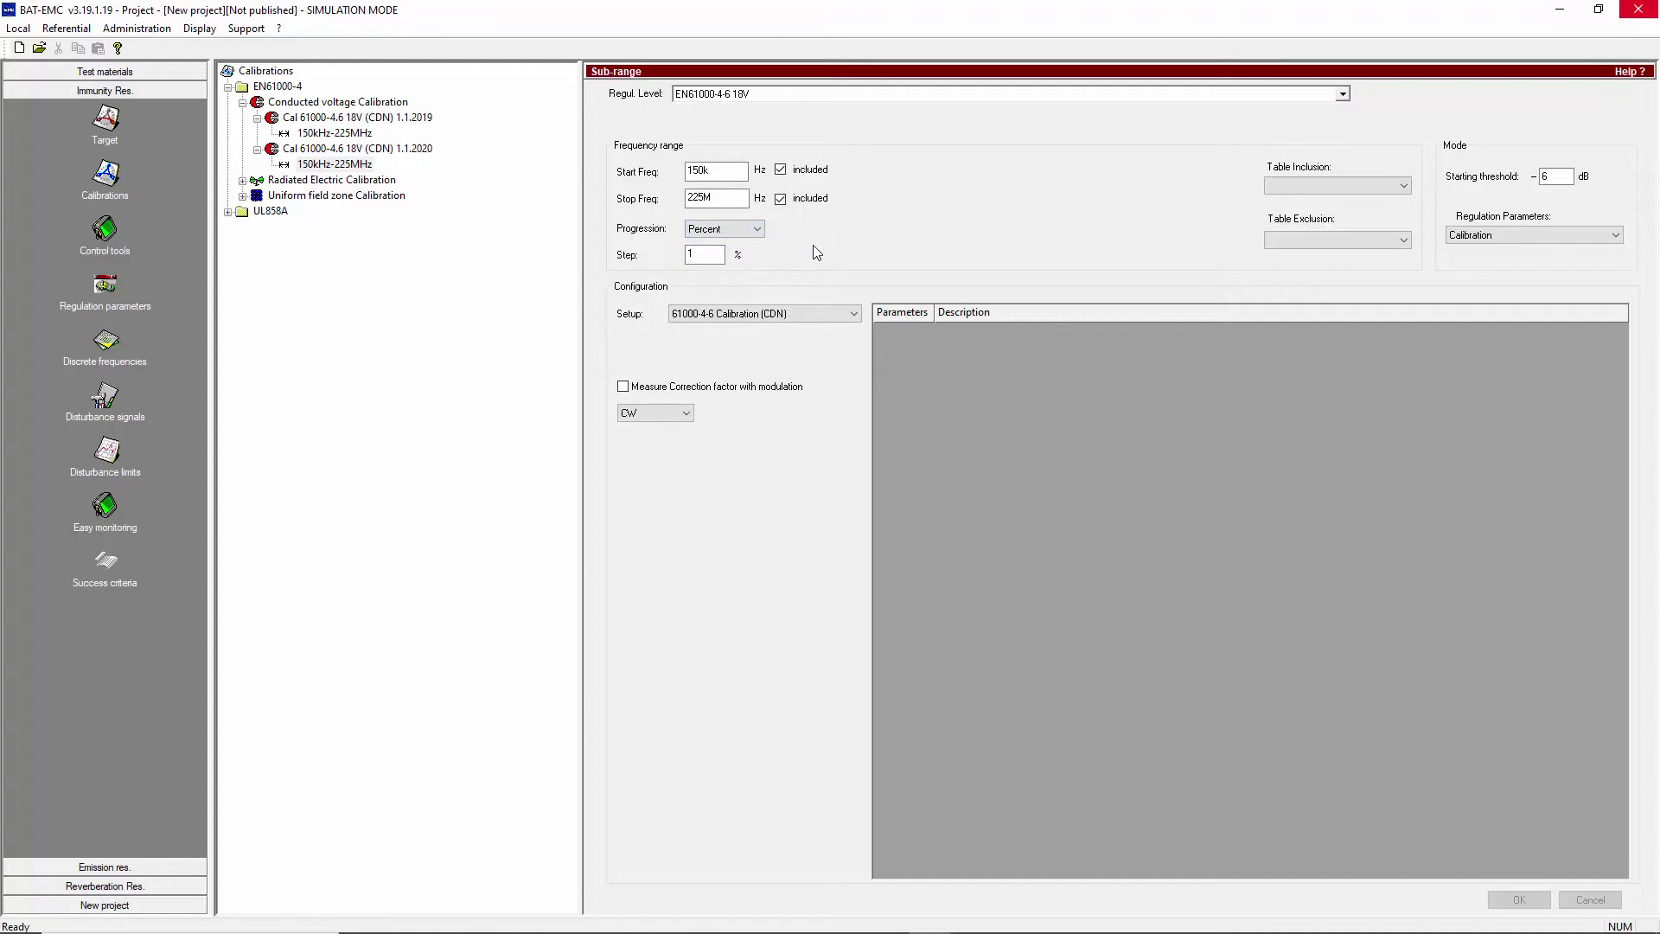
{"action": "left_click", "coordinate": [716, 255]}
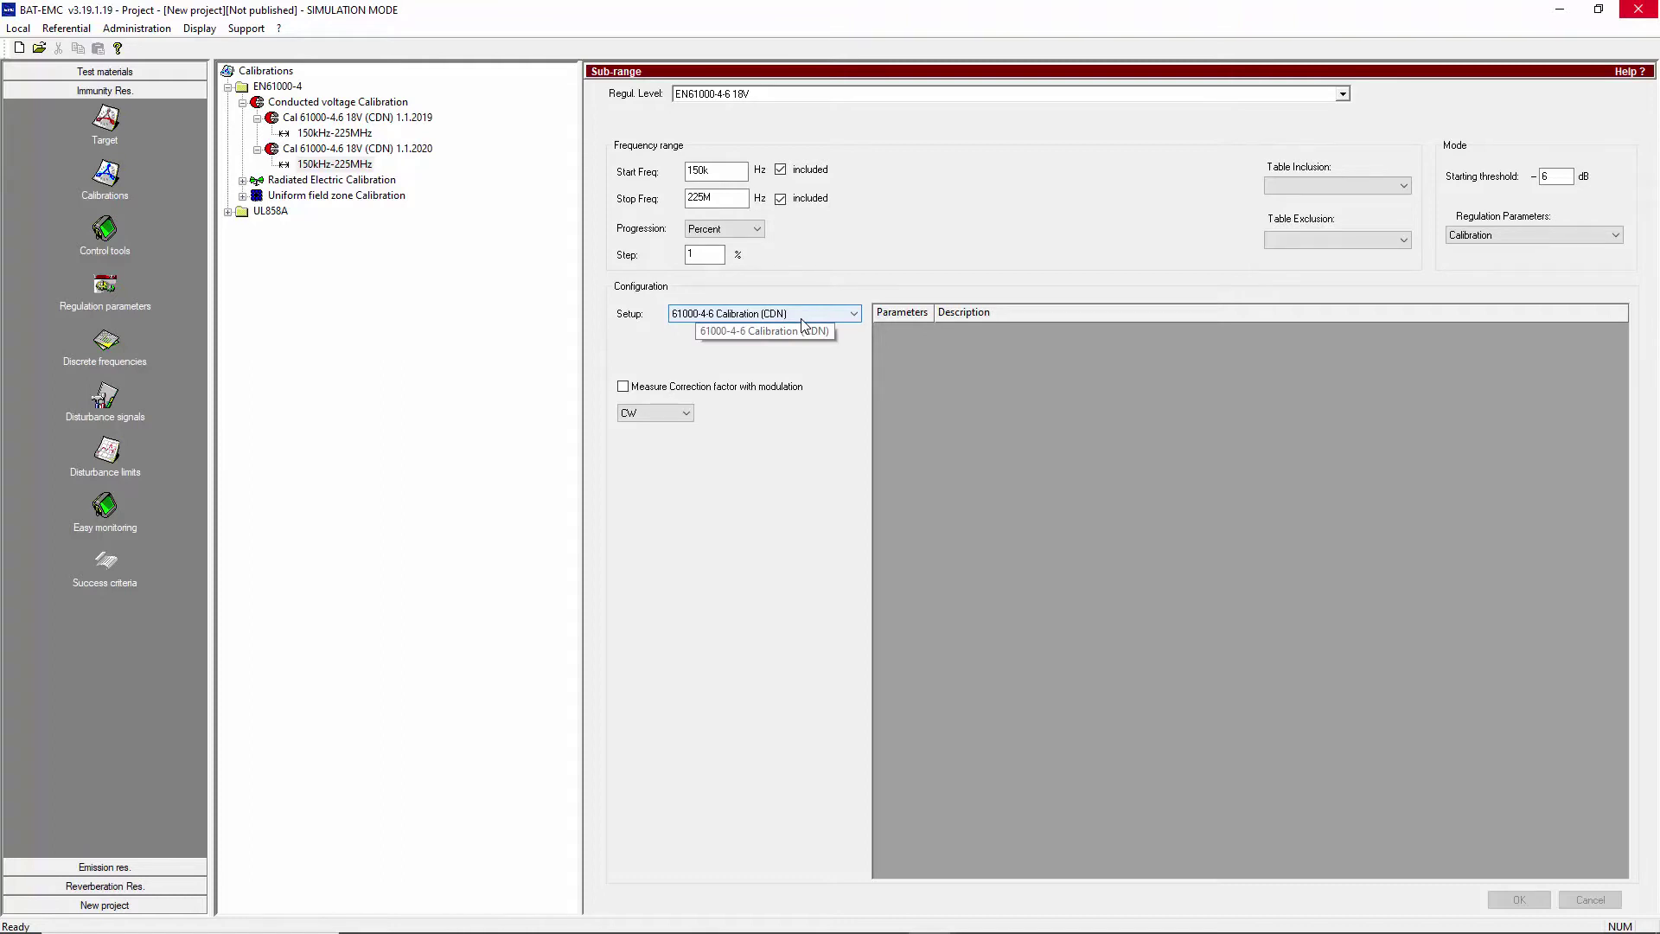
{"action": "left_click", "coordinate": [1343, 94]}
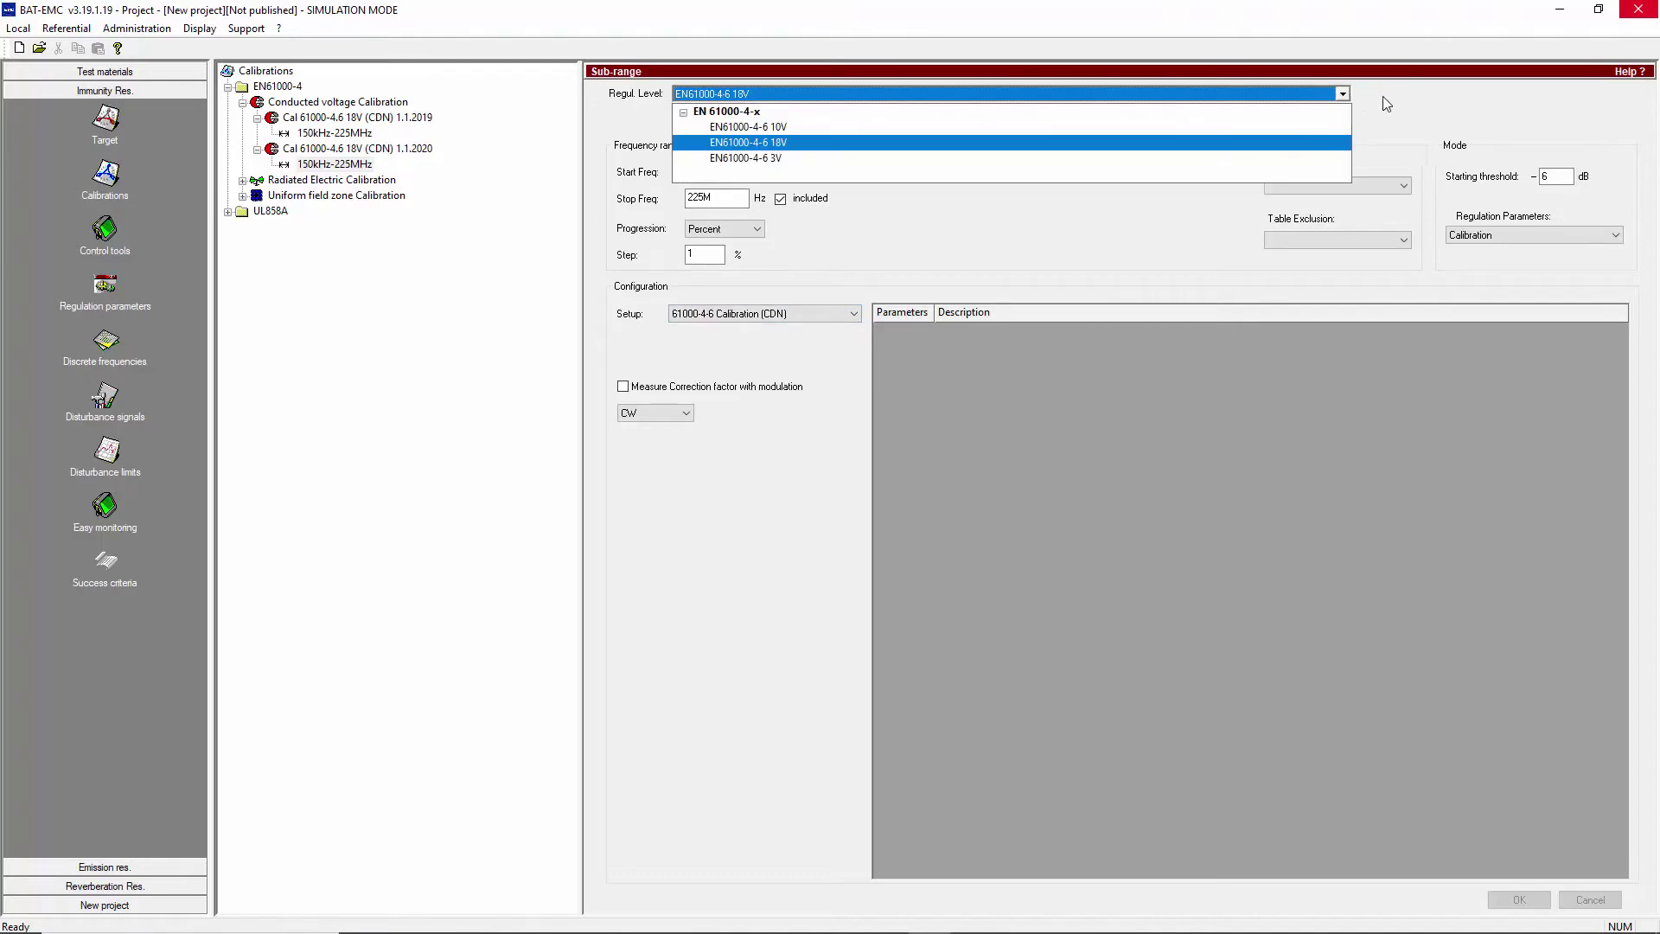
{"action": "left_click", "coordinate": [1385, 97]}
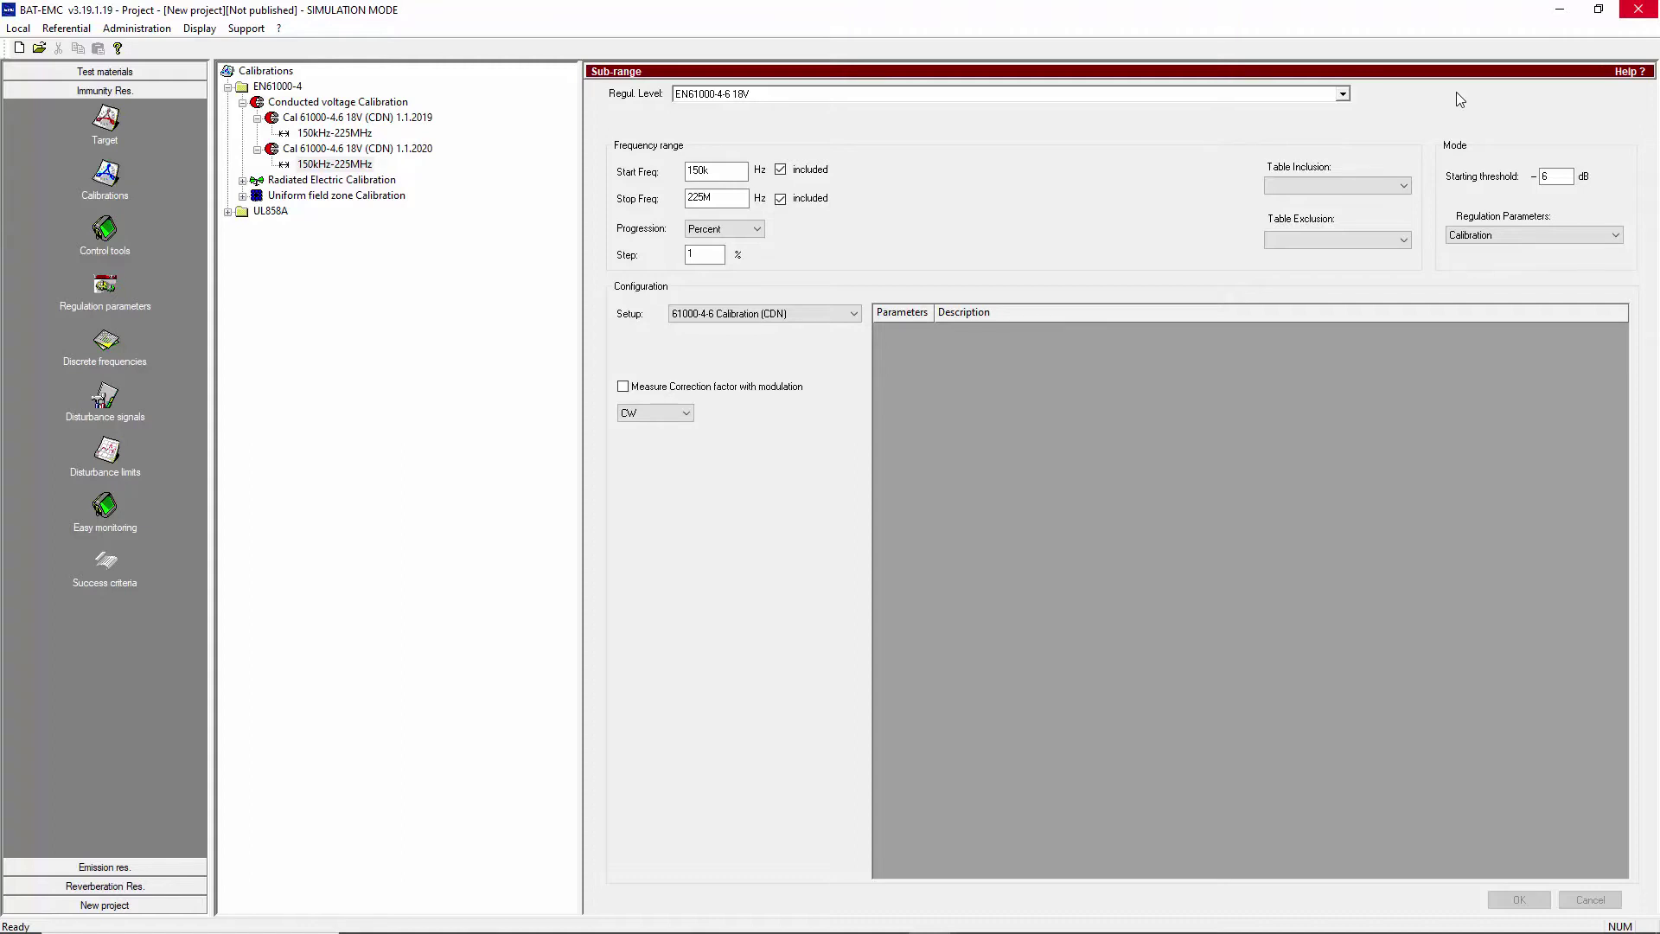
Execute the Cal 61000-4.6 18V (CDN) 1.1.2020 calibration and stay in simulation mode
{"action": "left_click", "coordinate": [379, 150]}
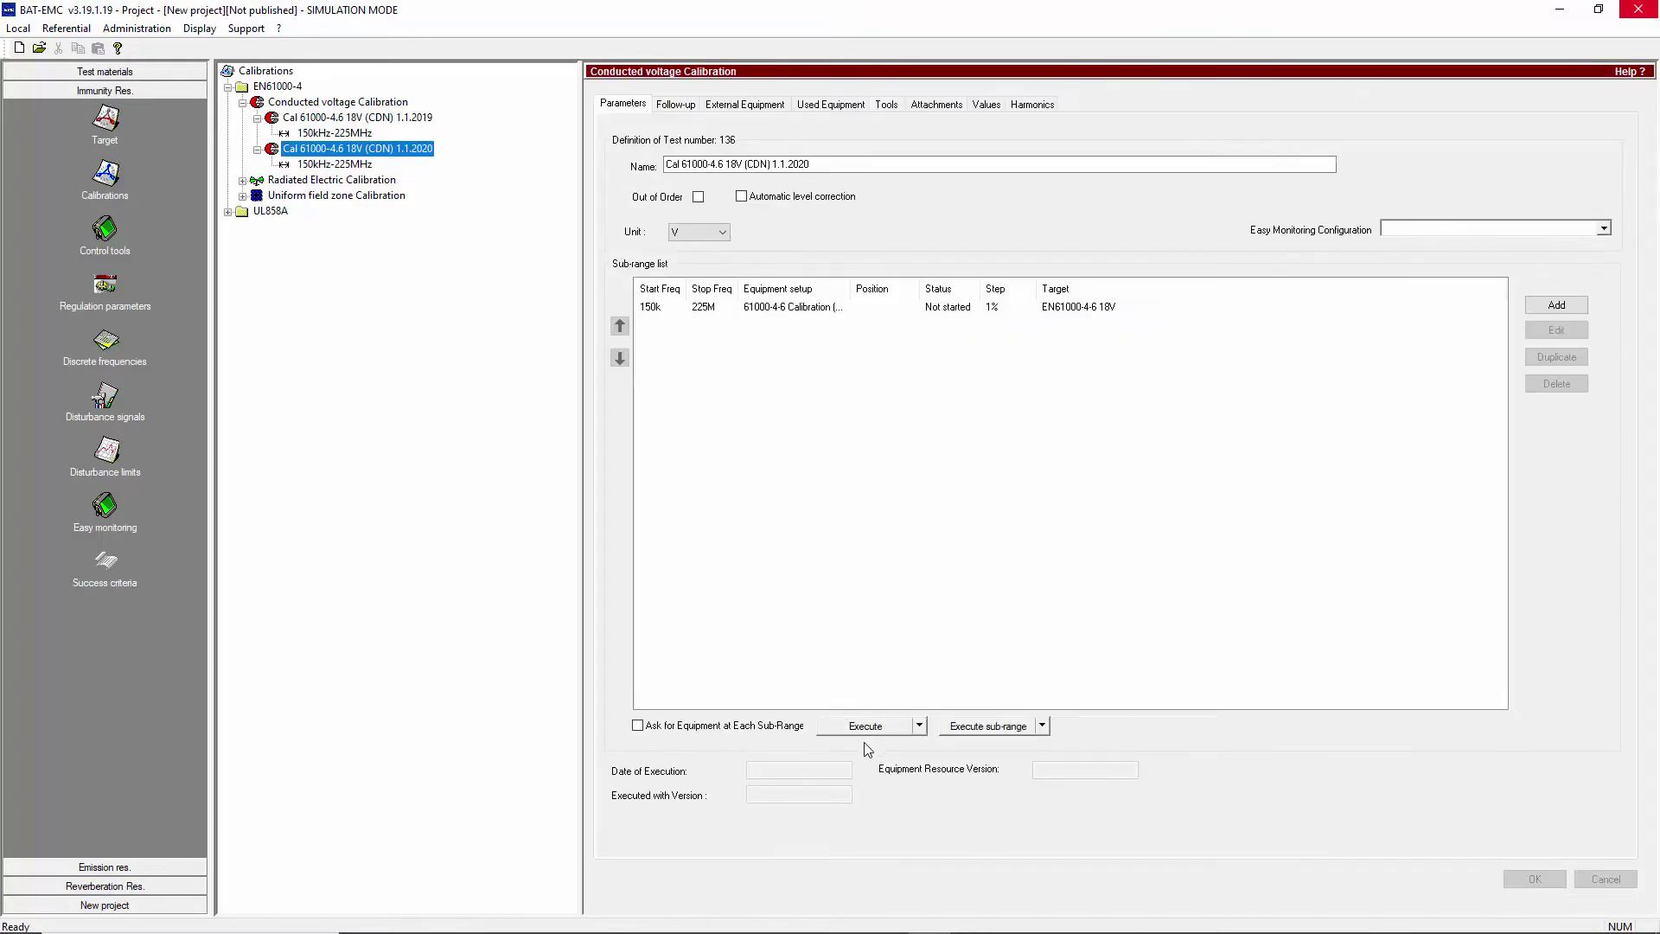
{"action": "left_click", "coordinate": [864, 726]}
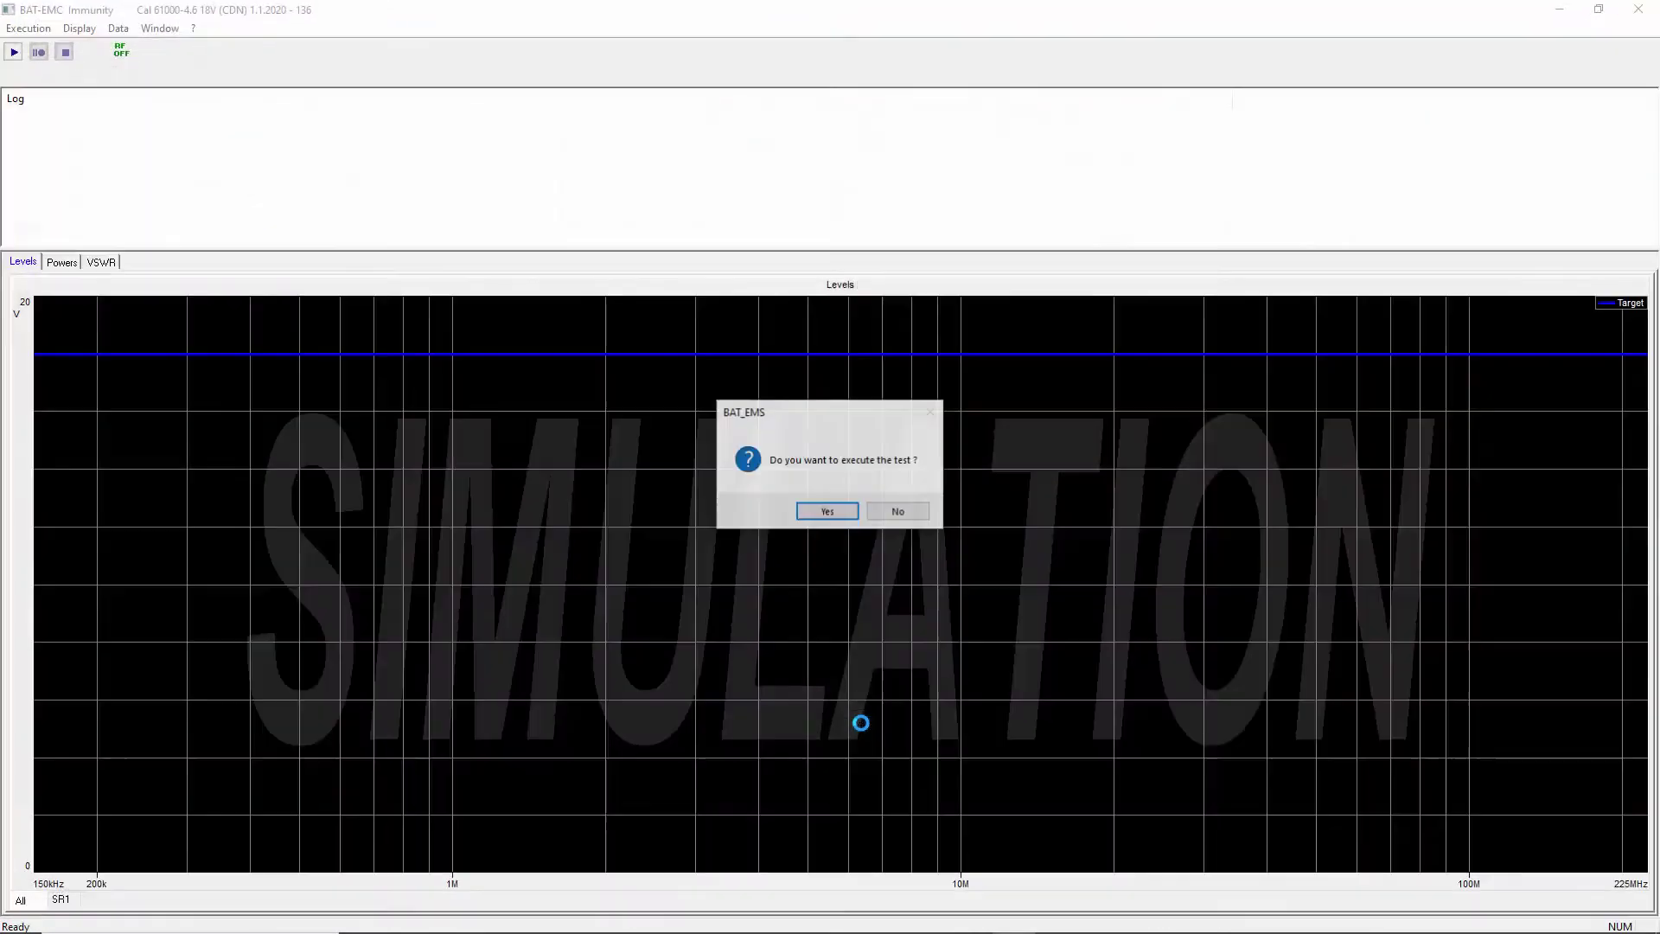
{"action": "left_click", "coordinate": [828, 511]}
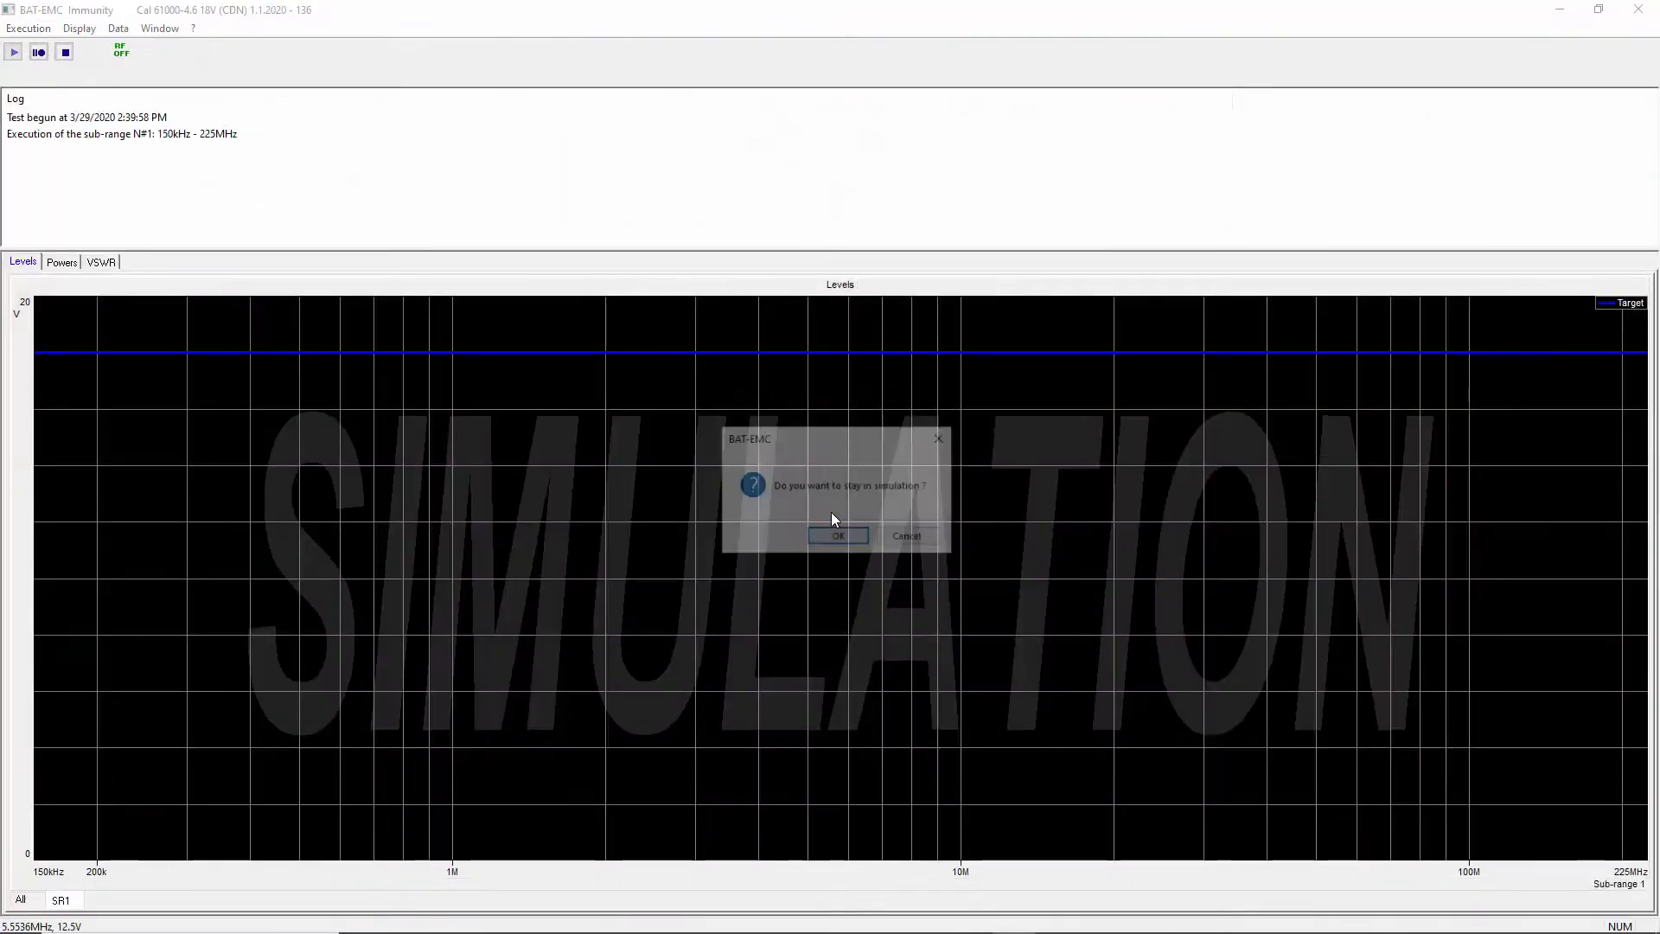
{"action": "left_click", "coordinate": [836, 535]}
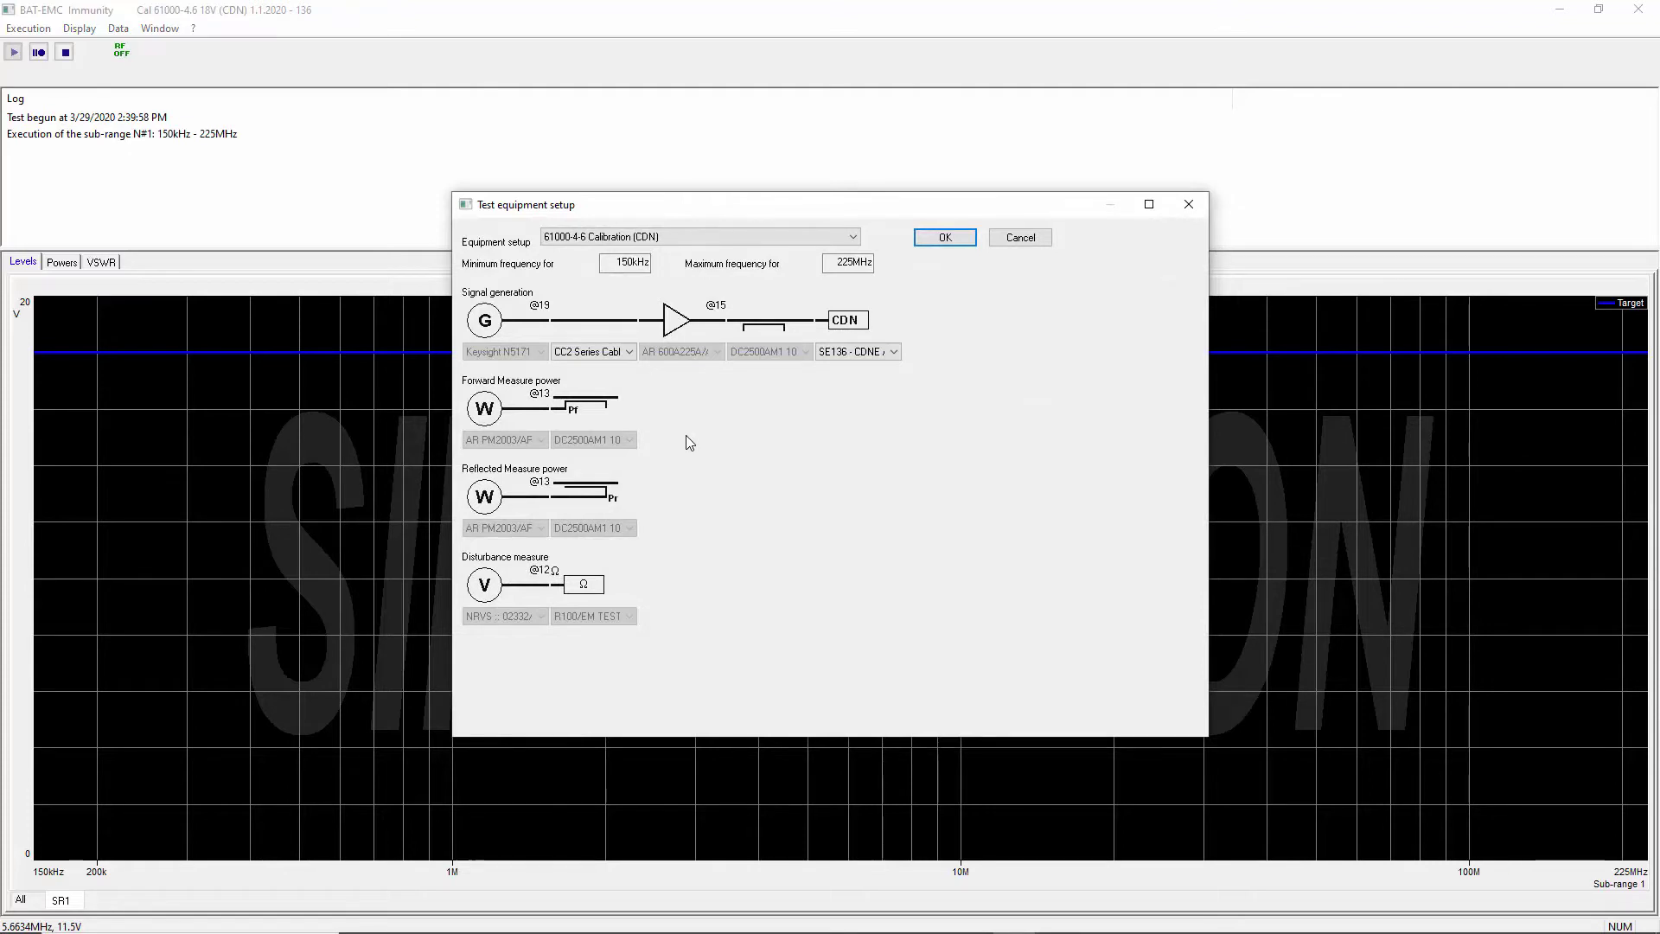
Check the cable and CDN choices, then accept the test equipment setup with CC2 Series Cable 1 and the SE136 CDN
{"action": "left_click", "coordinate": [628, 352]}
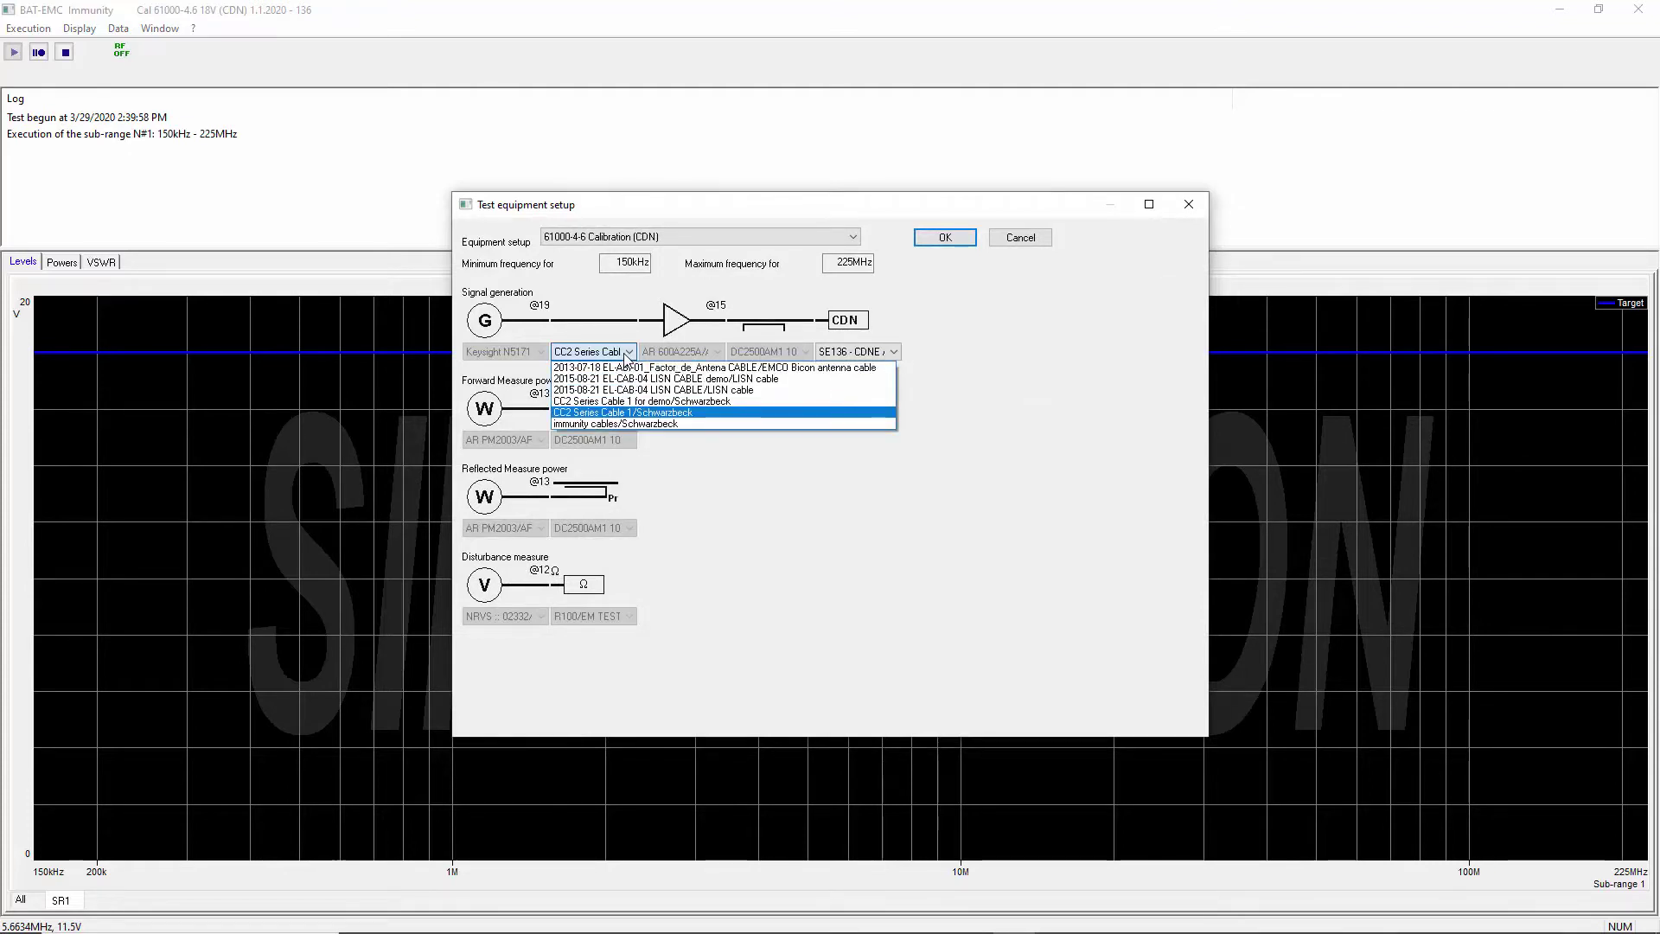
{"action": "left_click", "coordinate": [818, 588]}
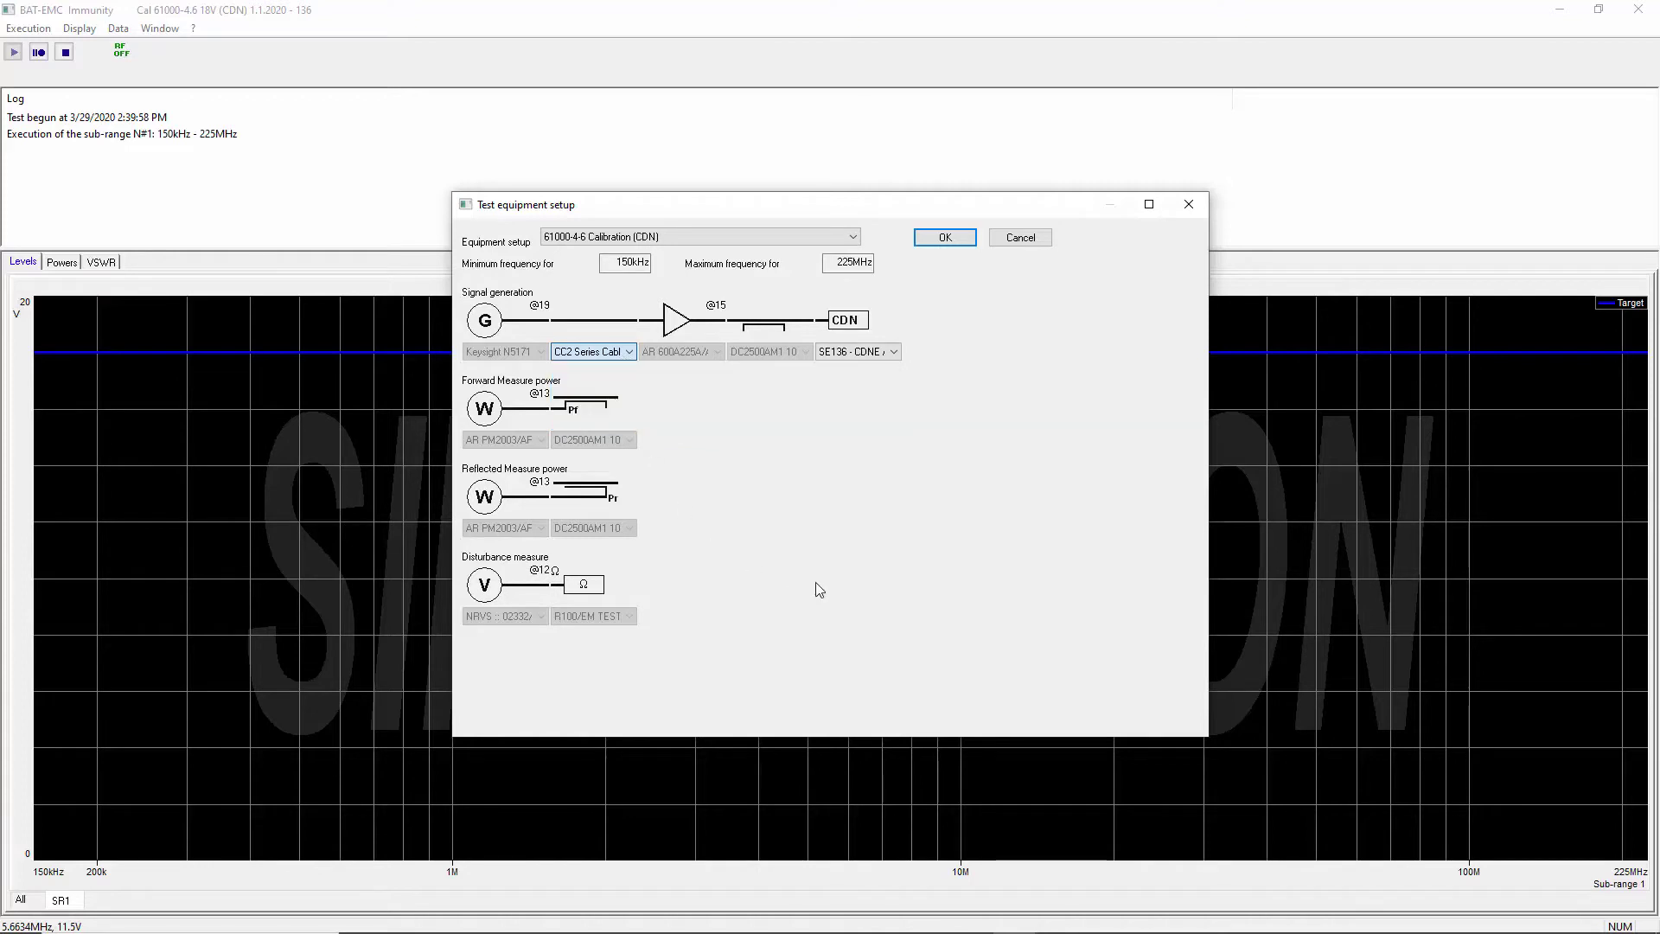
{"action": "left_click", "coordinate": [867, 362]}
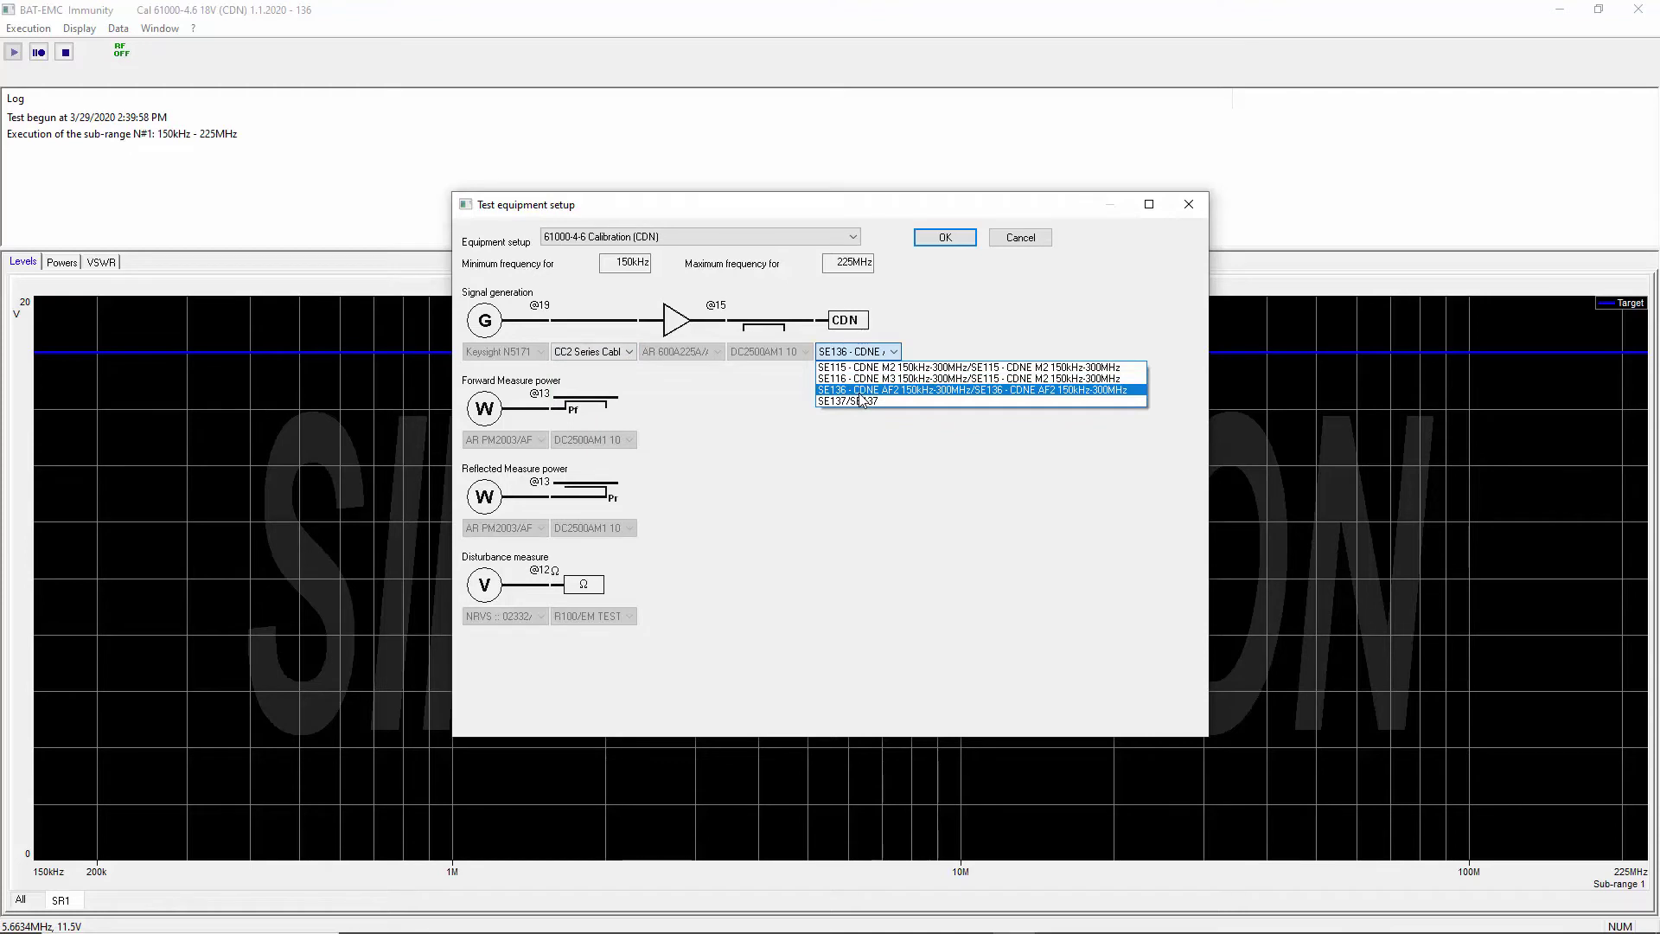
{"action": "left_click", "coordinate": [916, 621]}
{"action": "left_click", "coordinate": [940, 245]}
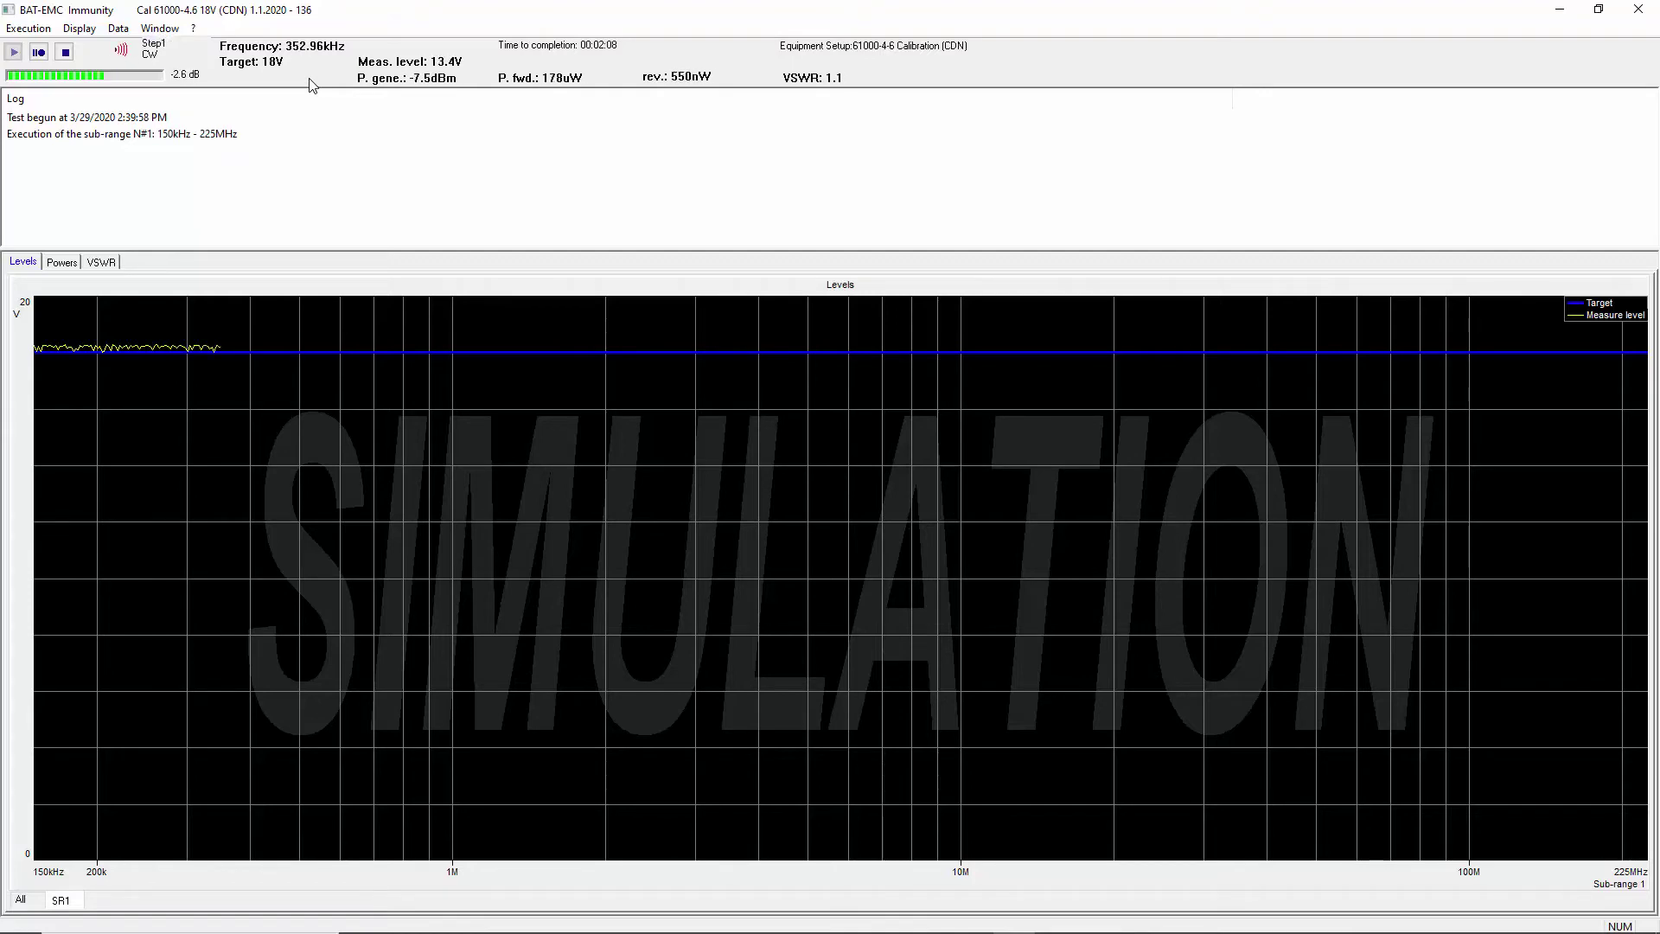
Check the running calibration's Powers and VSWR graphs, and return to its Levels graph
{"action": "left_click", "coordinate": [53, 266]}
{"action": "left_click", "coordinate": [92, 264]}
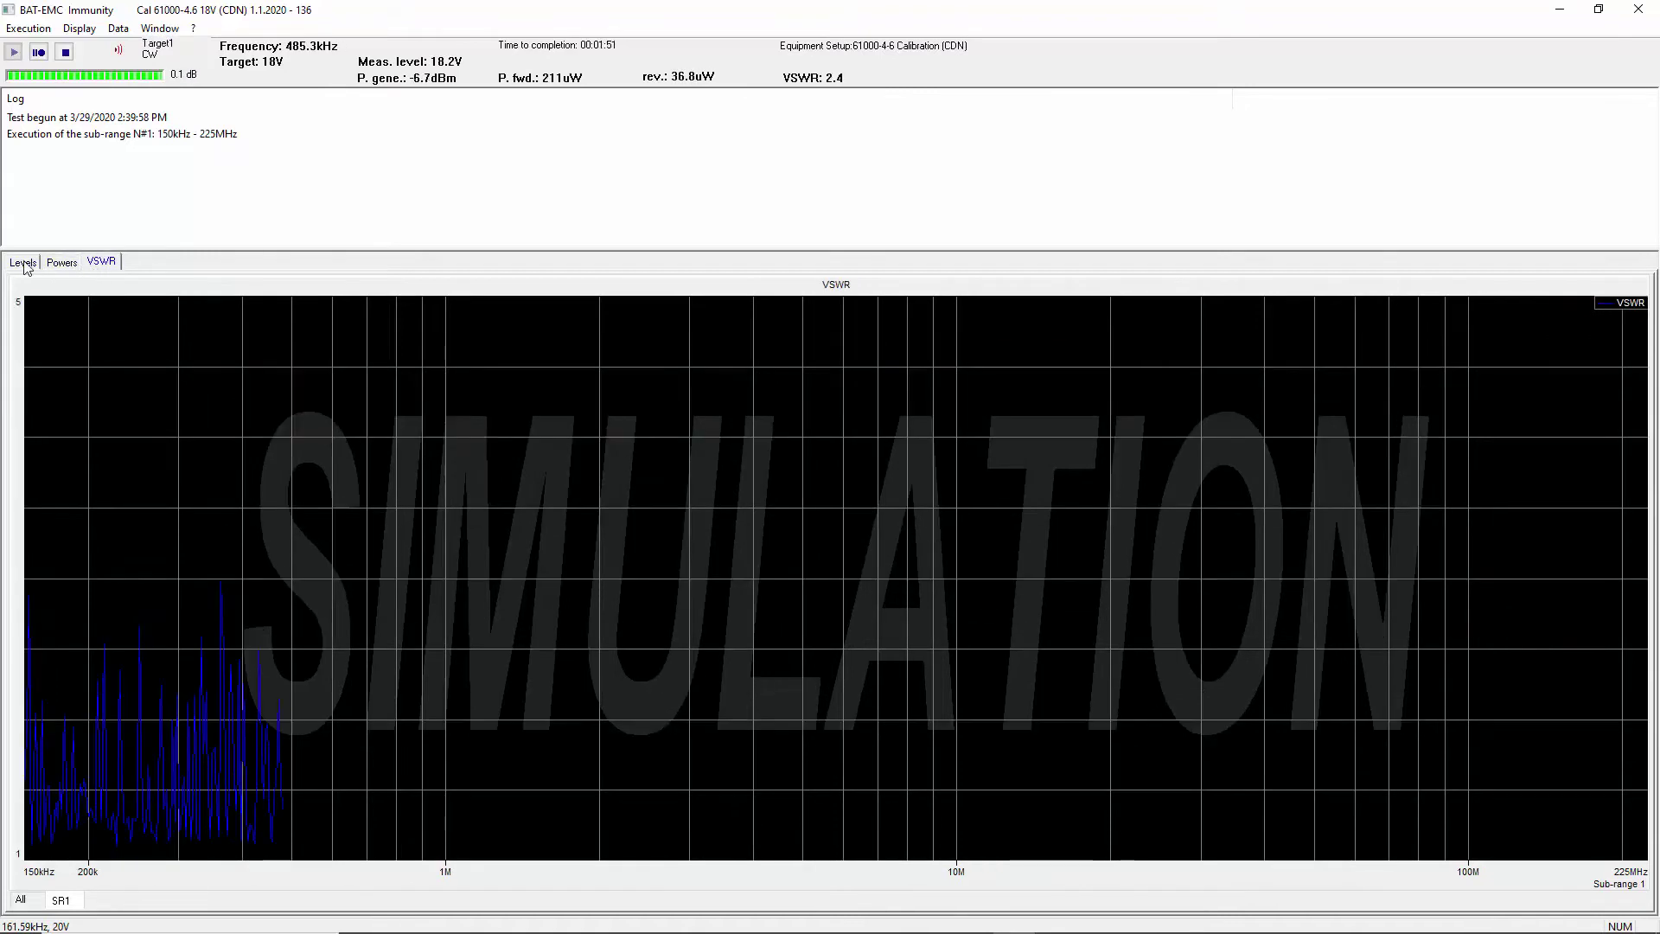
{"action": "left_click", "coordinate": [24, 265]}
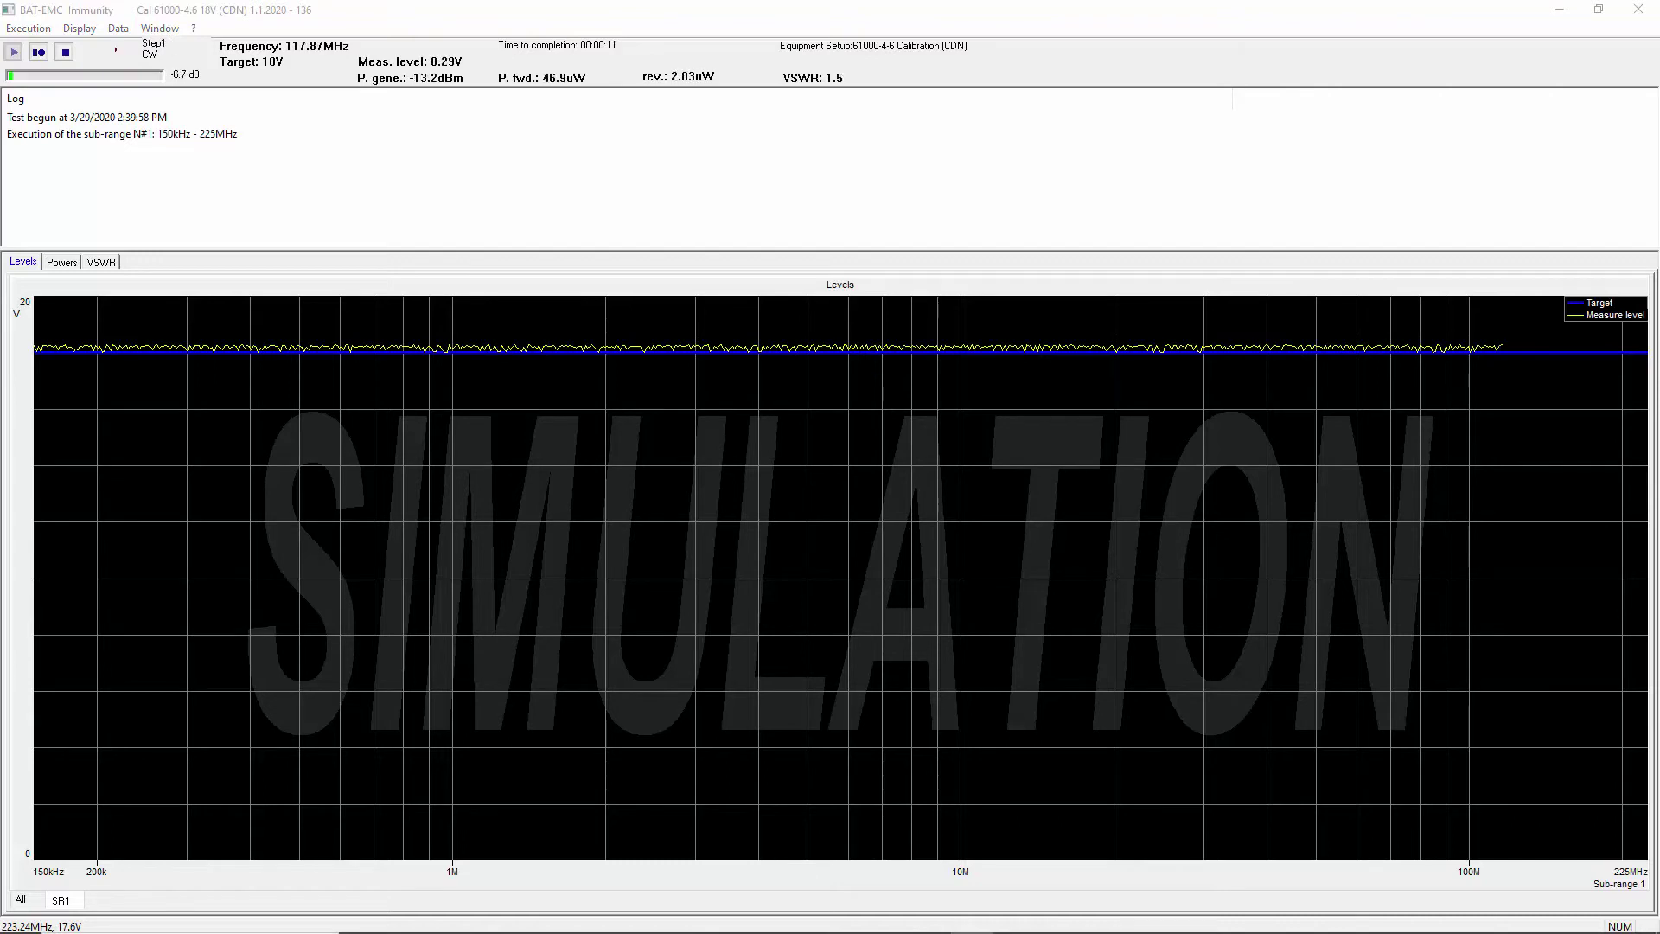
Review the Levels graph's curve visualization options and its Y scale graduation choices, cancelling both dialogs
{"action": "right_click", "coordinate": [927, 709]}
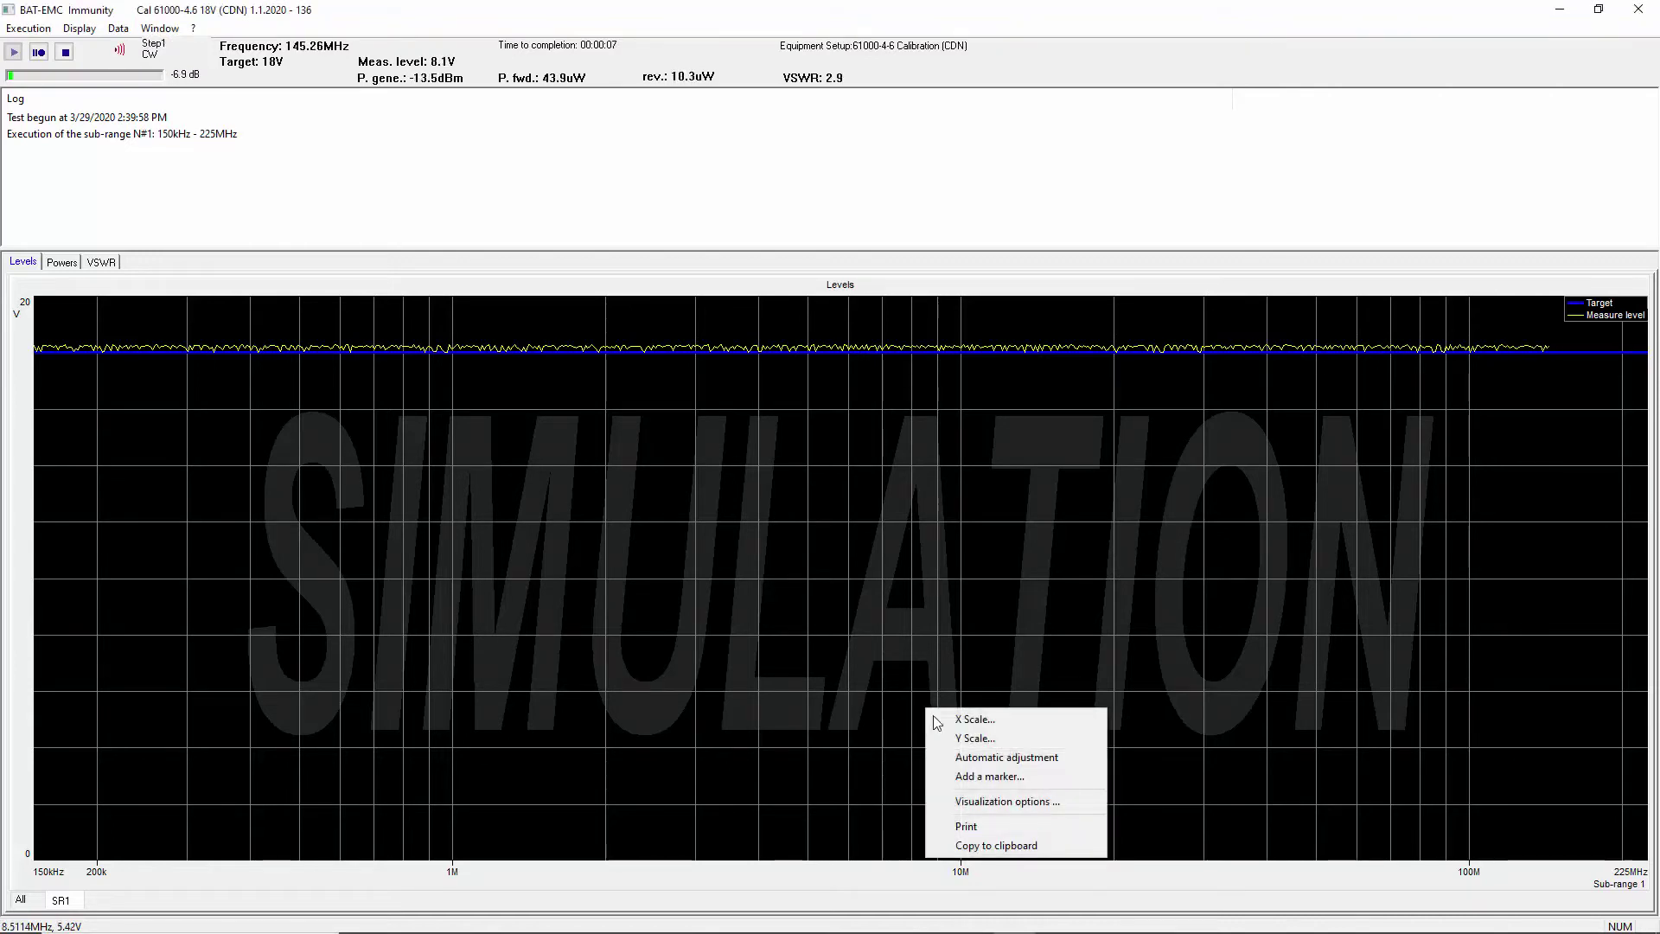
{"action": "left_click", "coordinate": [973, 802]}
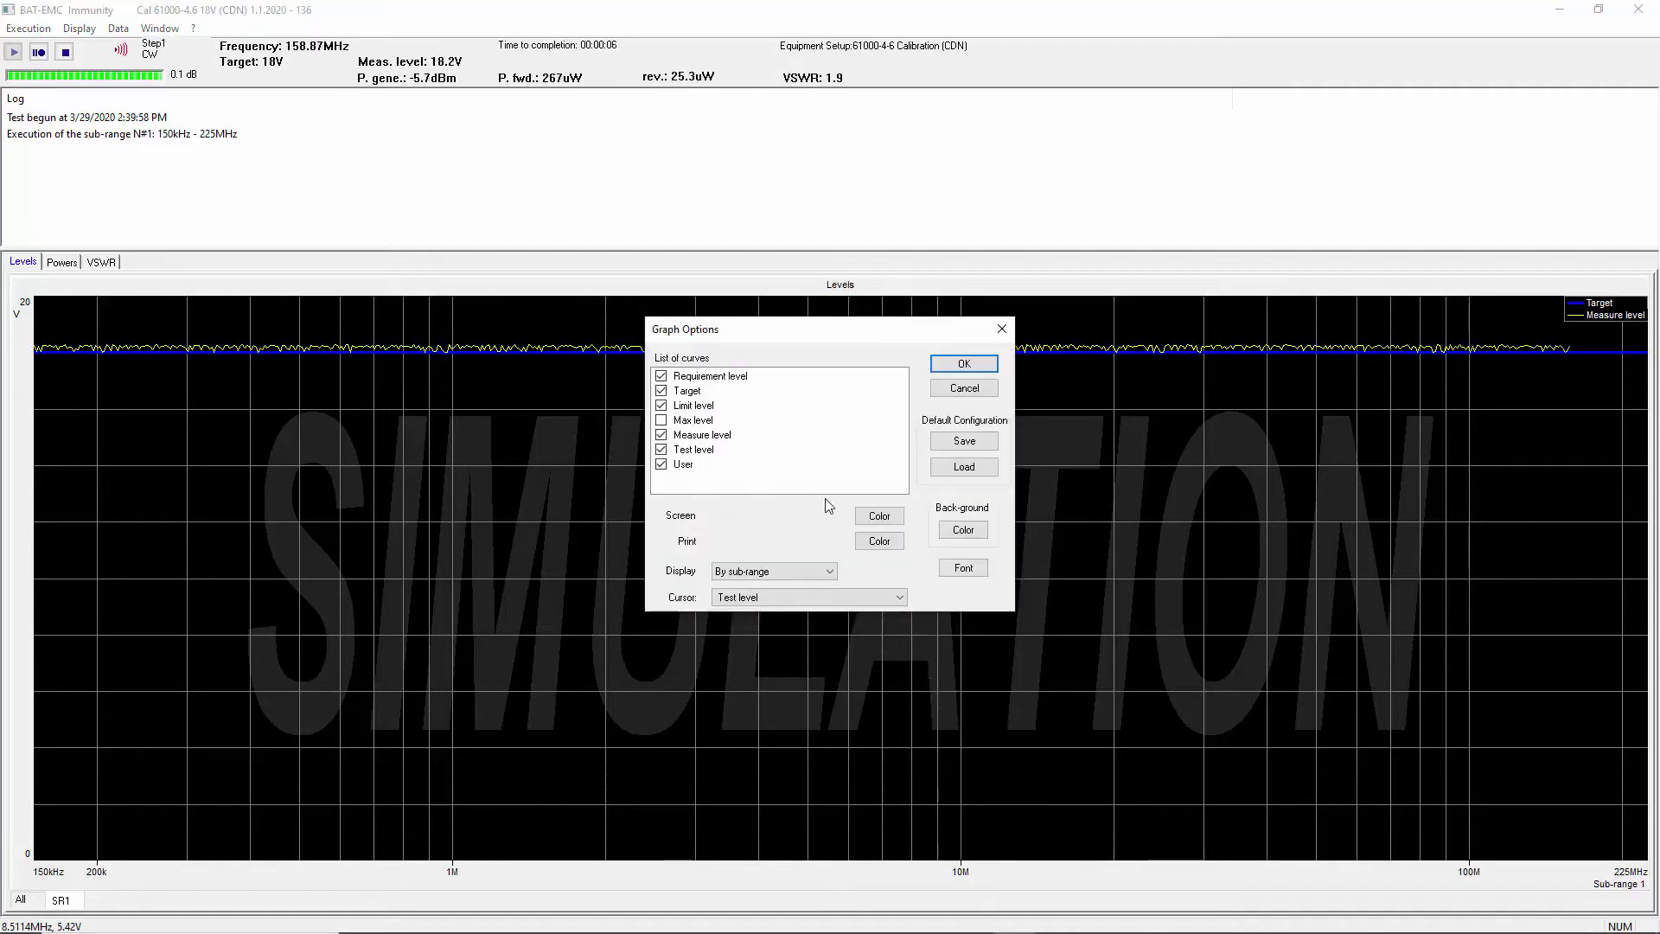
{"action": "left_click", "coordinate": [953, 396]}
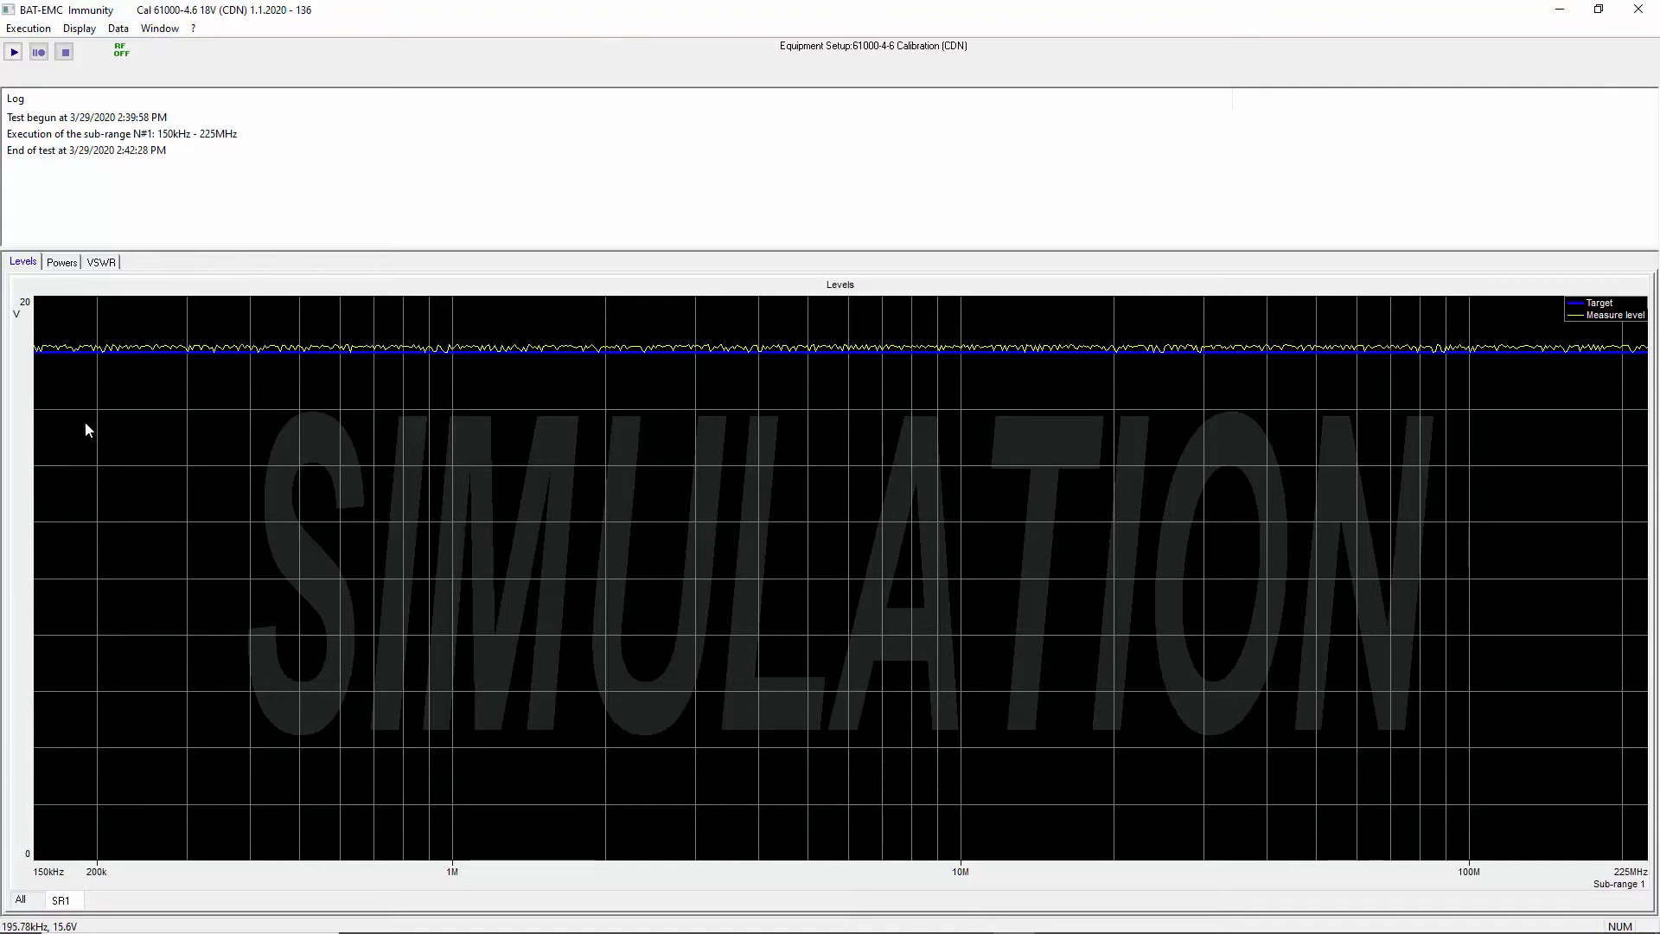
{"action": "right_click", "coordinate": [27, 445]}
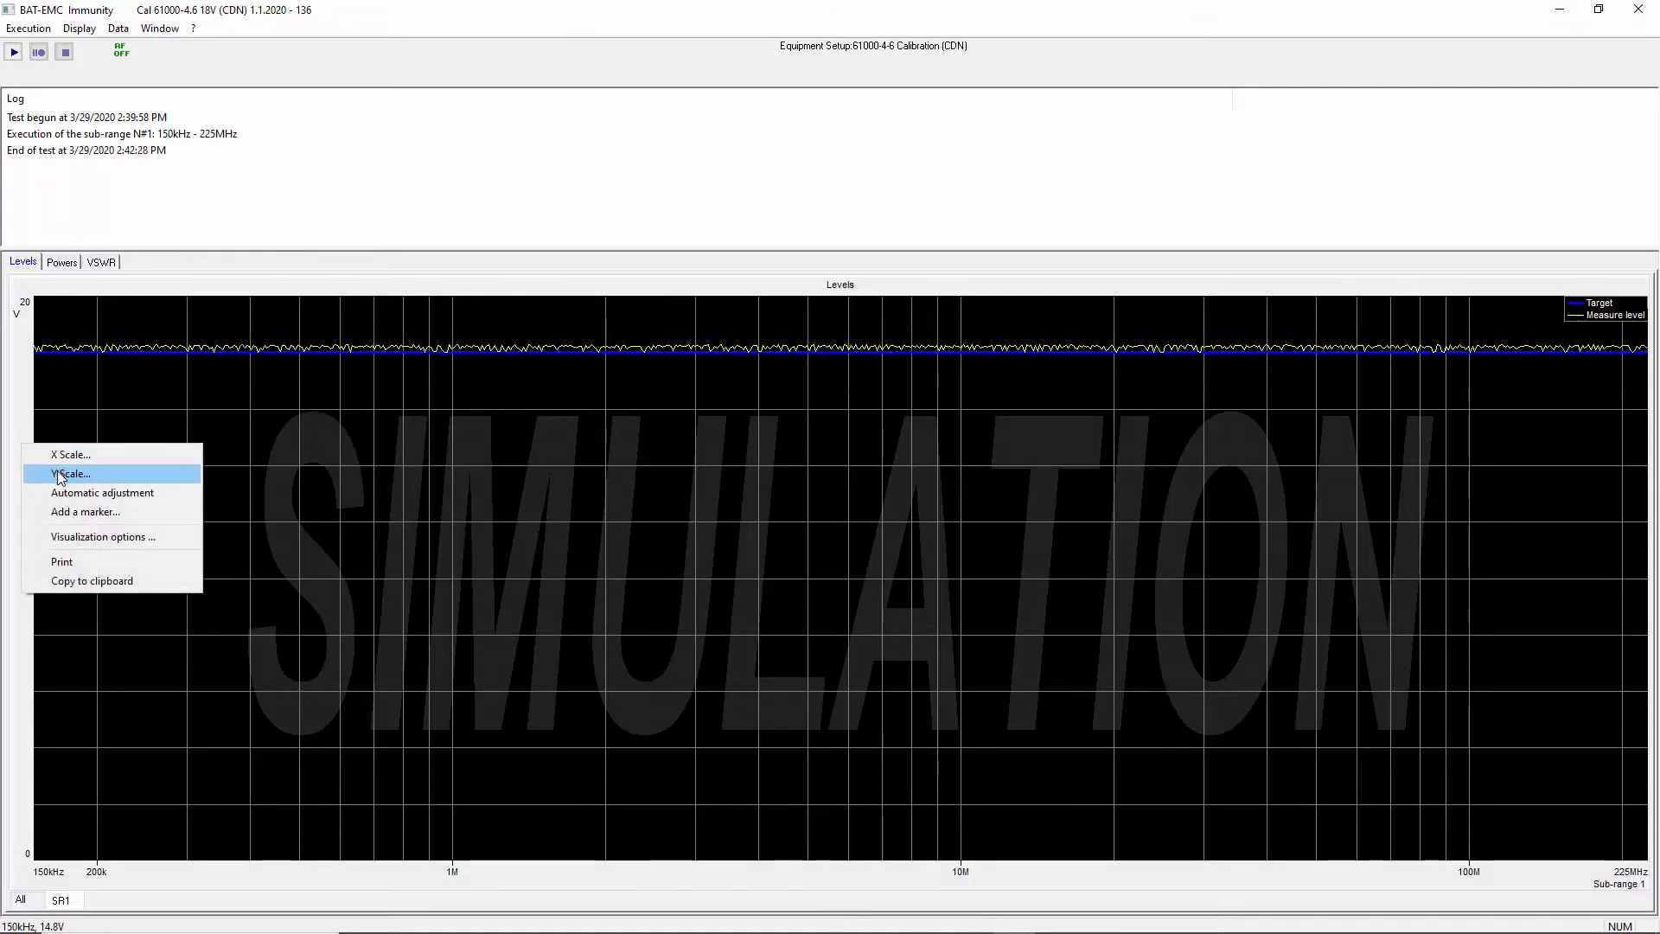
{"action": "left_click", "coordinate": [58, 472]}
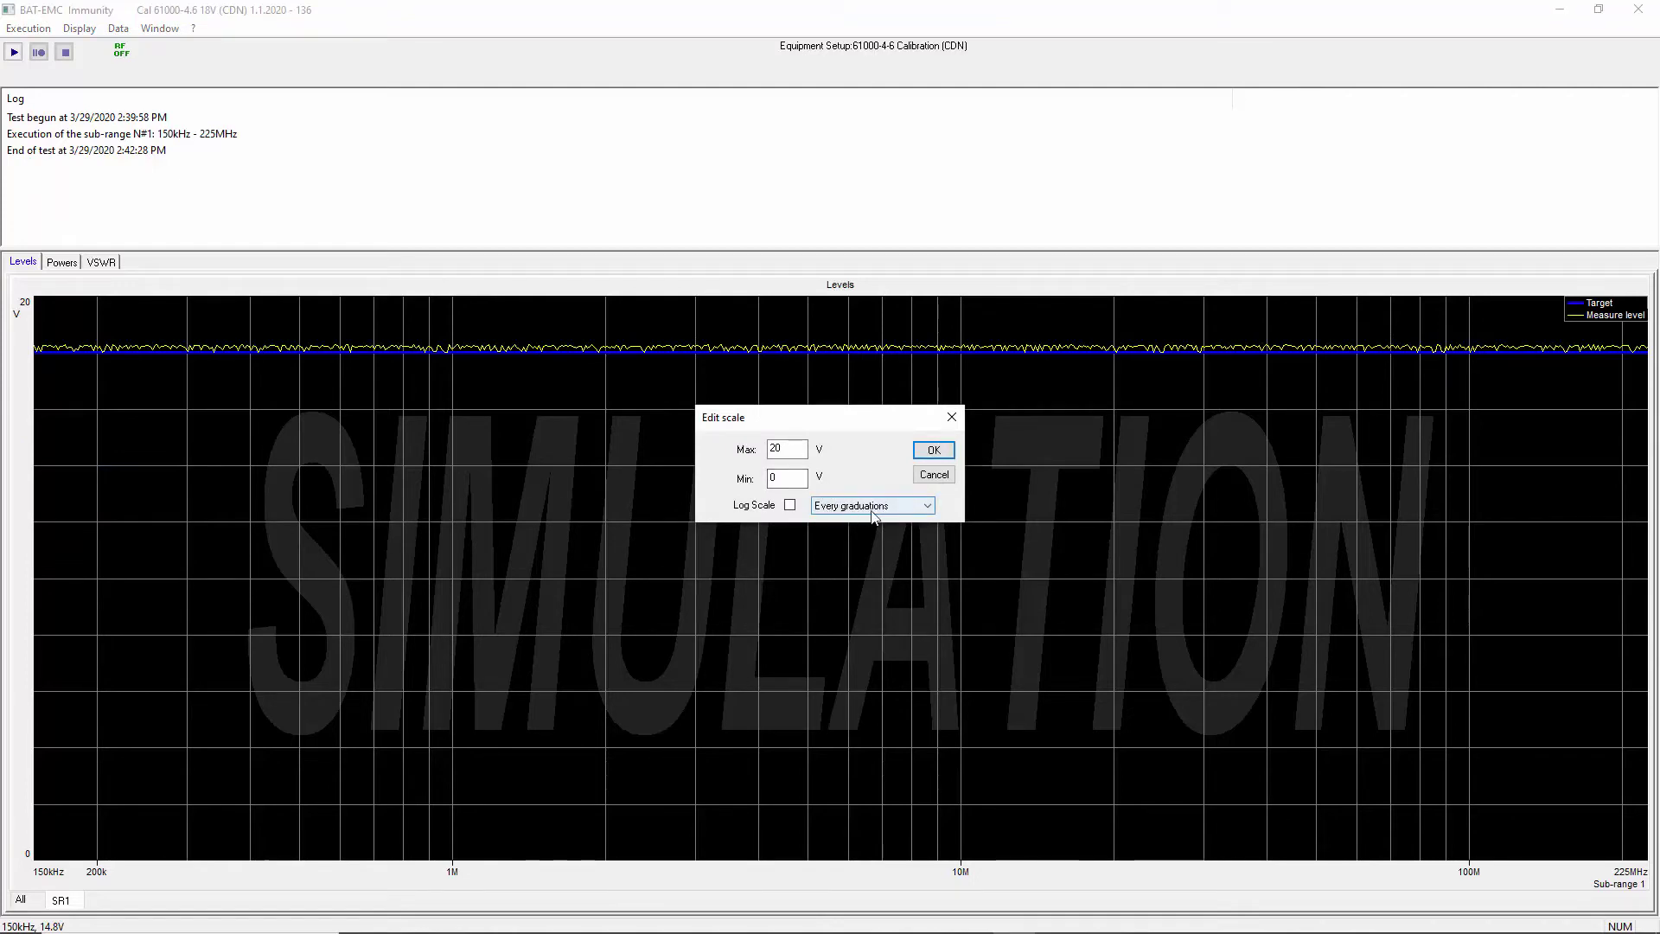
{"action": "left_click", "coordinate": [916, 514]}
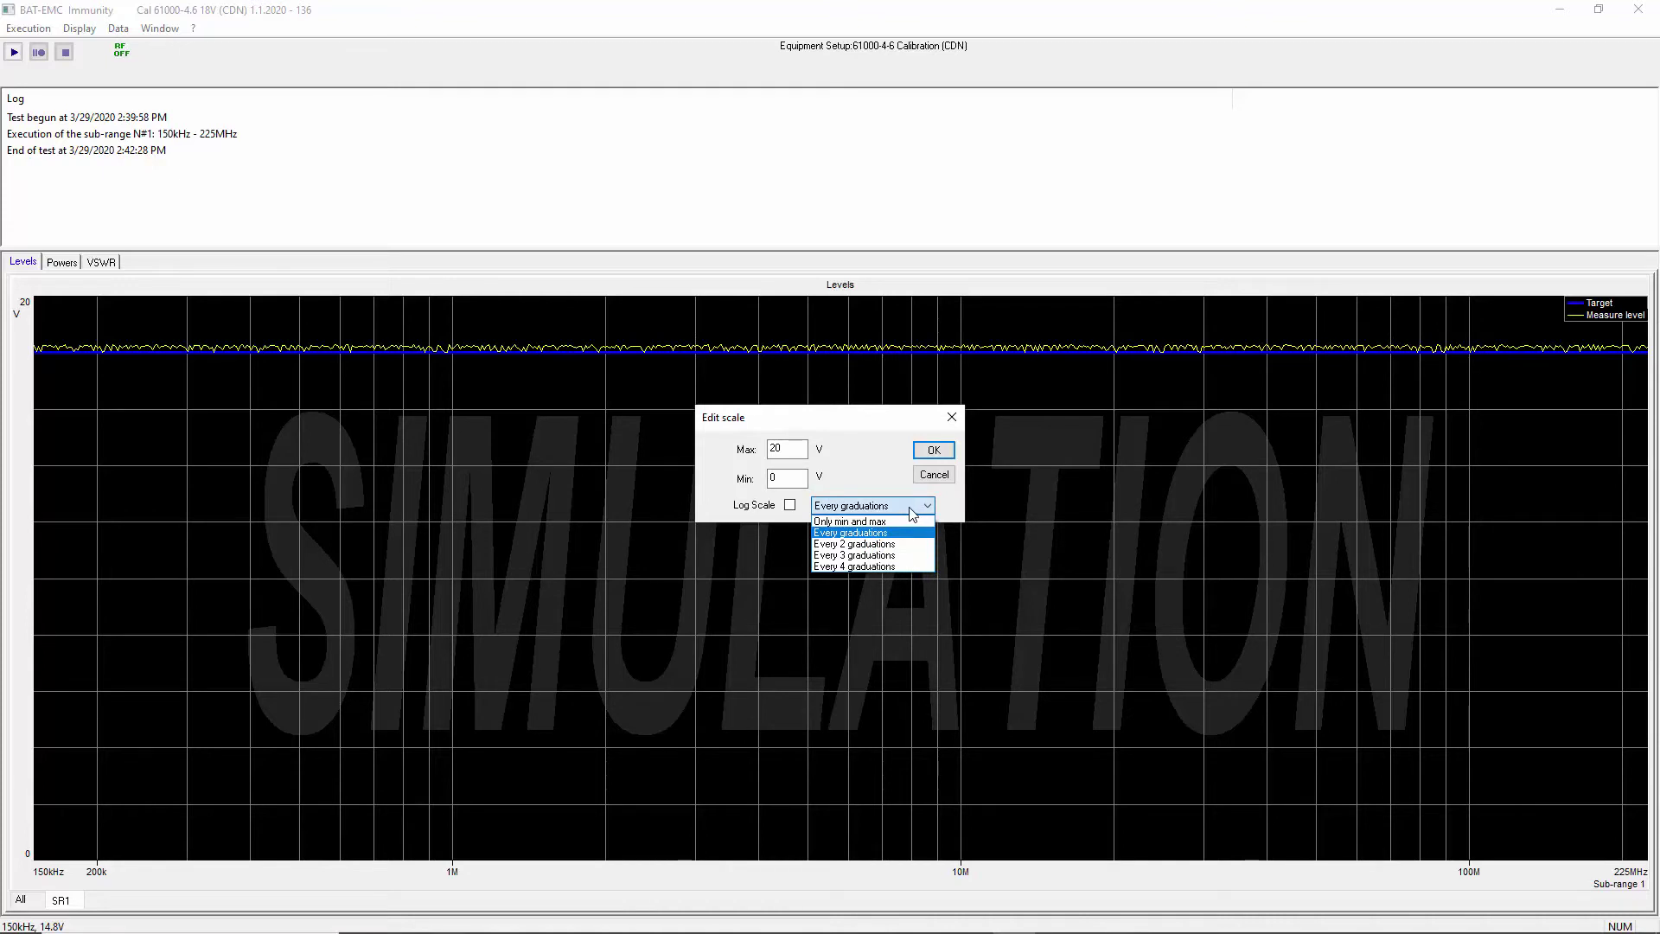
{"action": "left_click", "coordinate": [931, 482]}
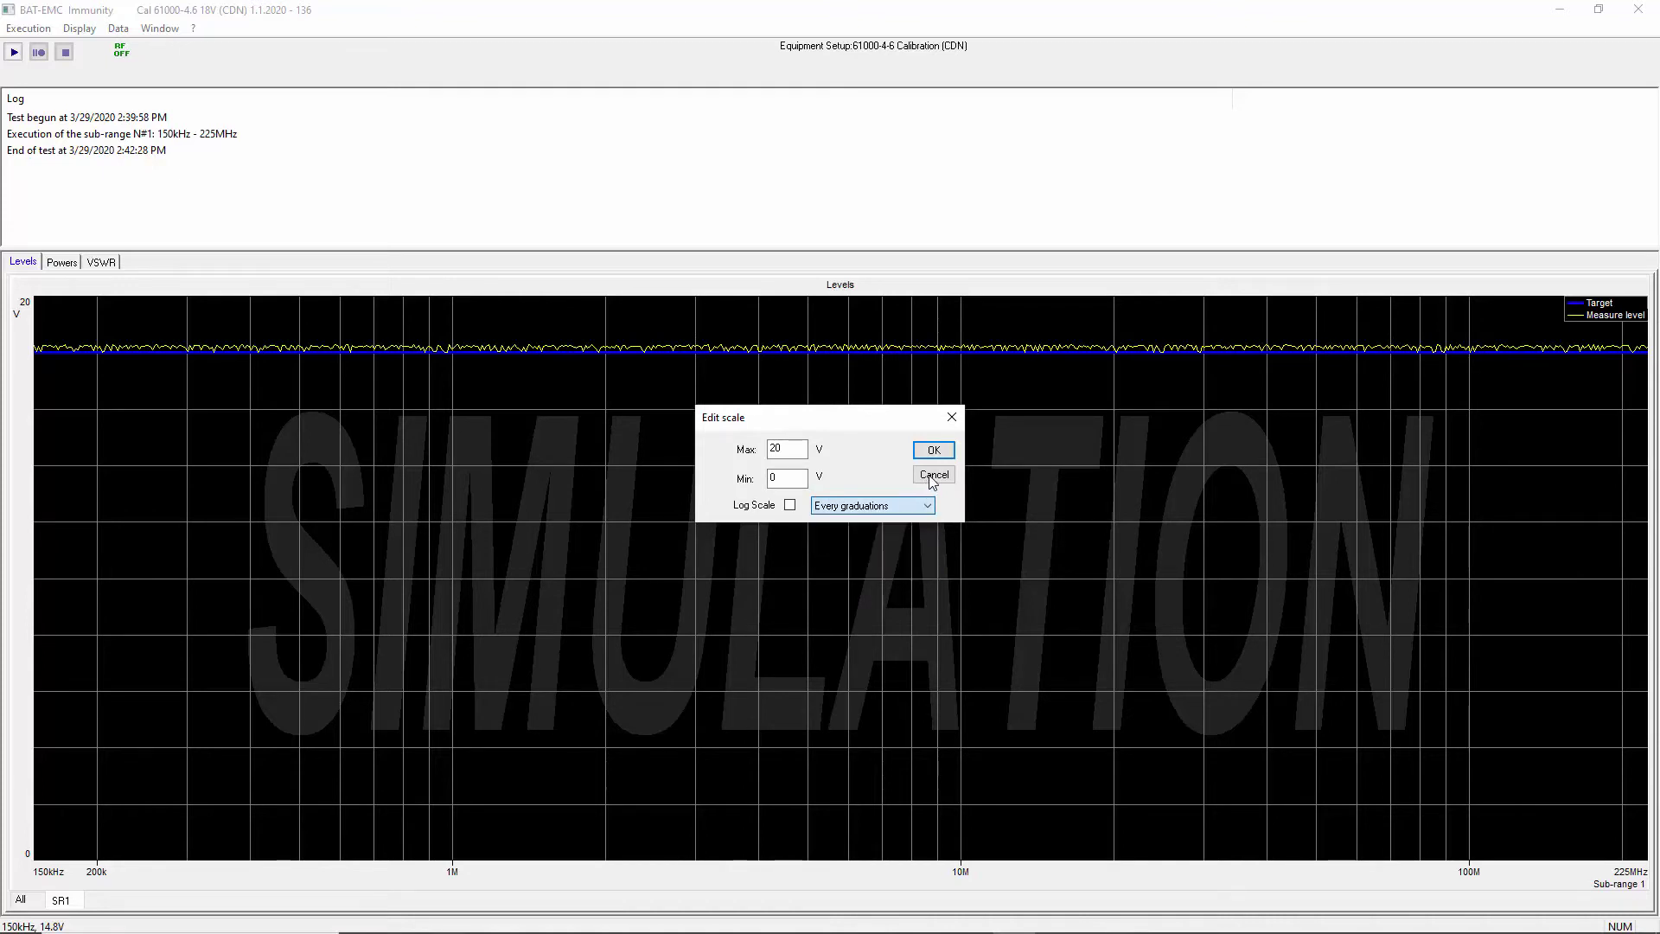
{"action": "left_click", "coordinate": [931, 480]}
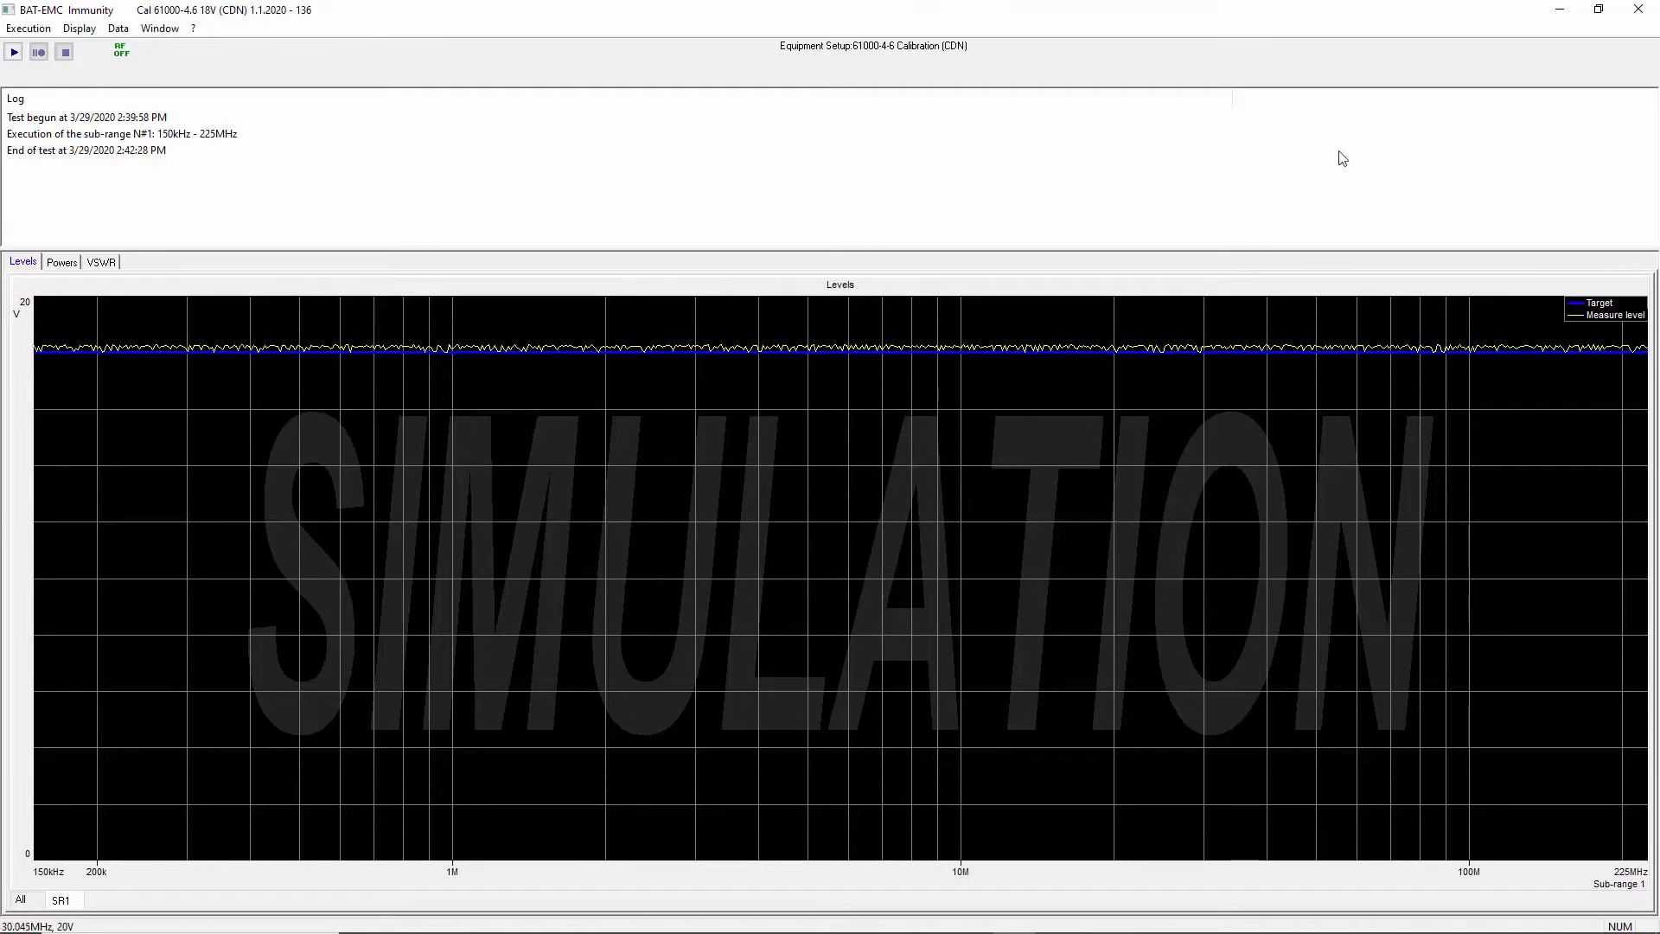
Close the calibration's execution window and end this test
{"action": "left_click", "coordinate": [1639, 9]}
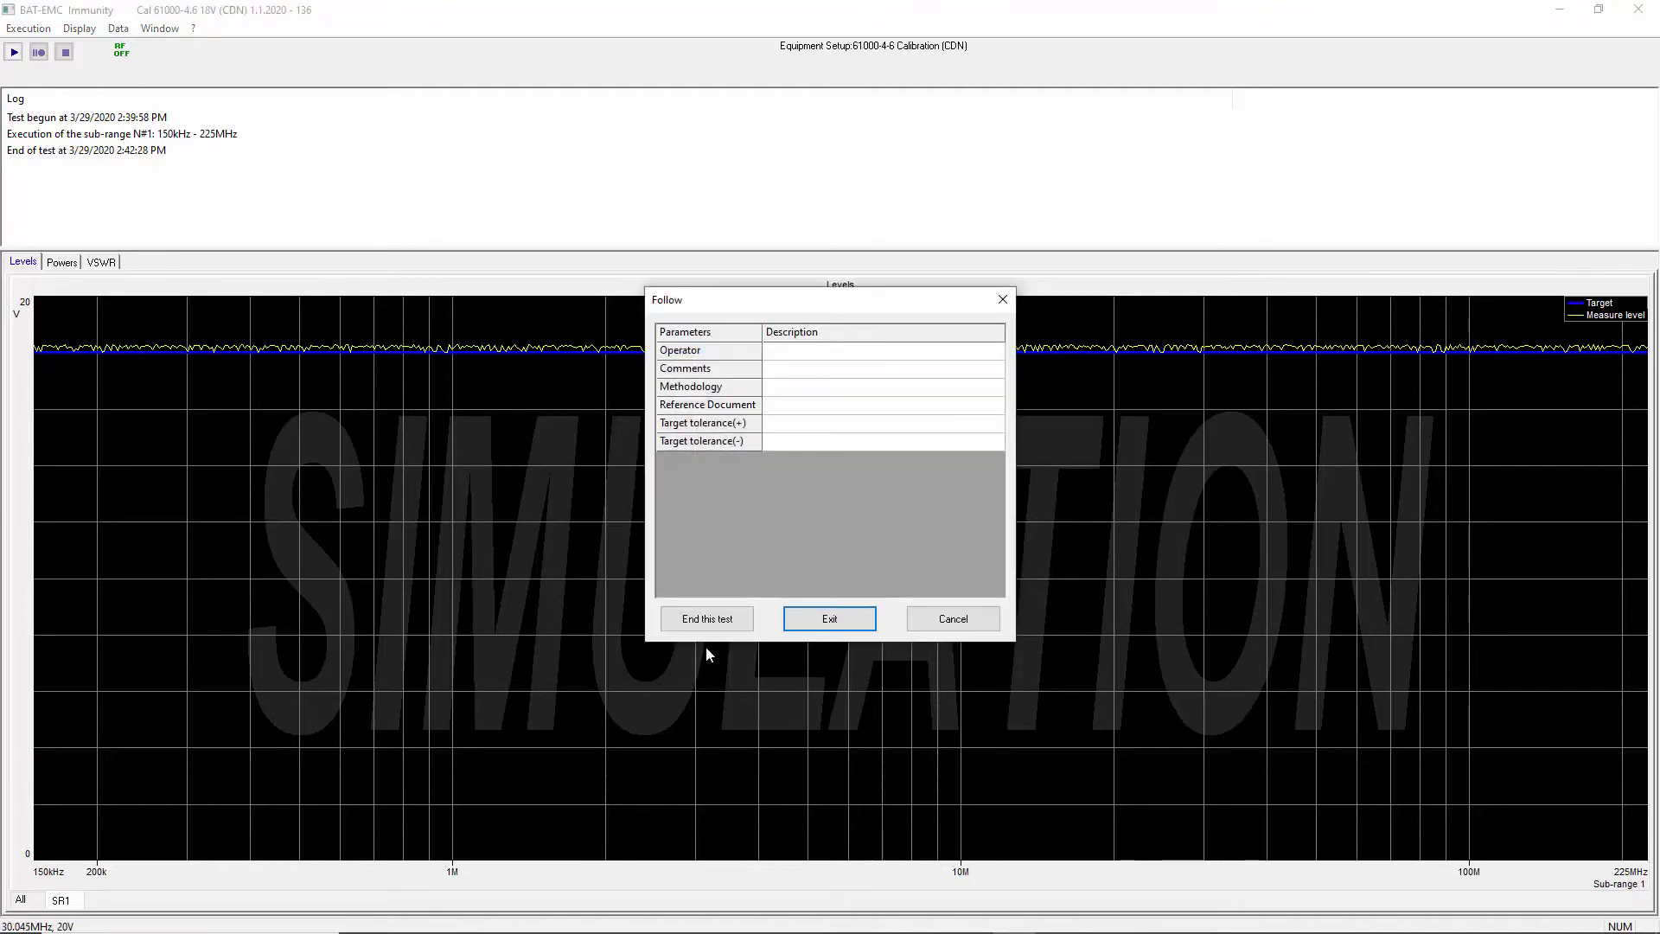
{"action": "left_click", "coordinate": [702, 618]}
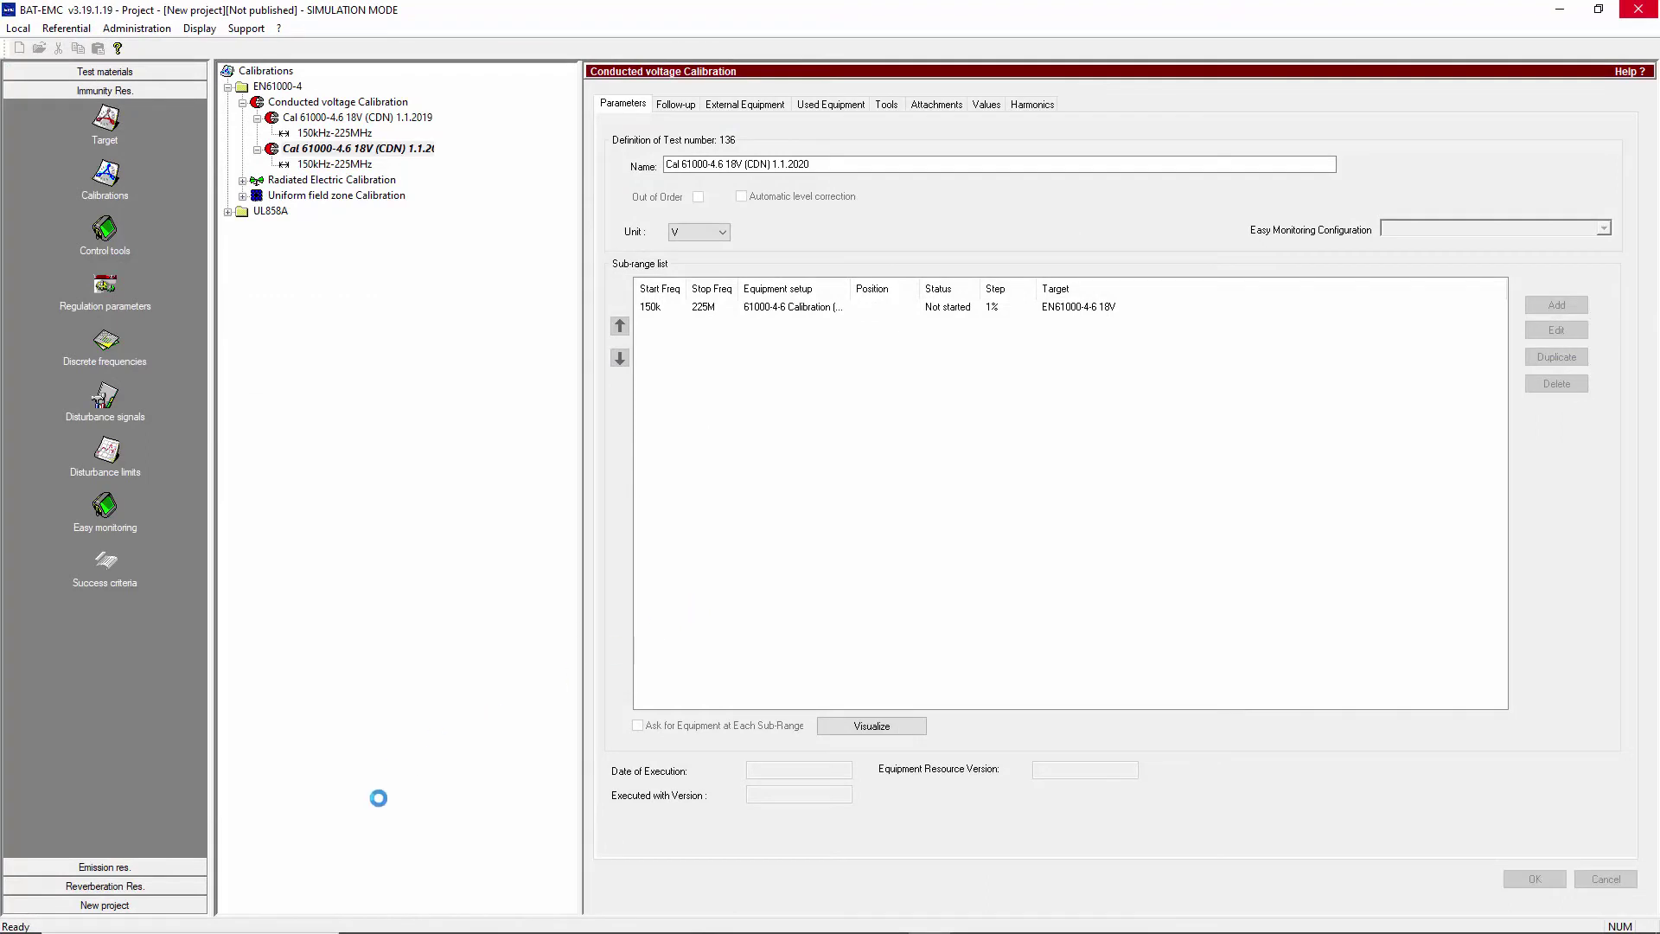
Open the new project's test tree and expand its radiated immunity, conducted emissions and radiated emissions tests
{"action": "left_click", "coordinate": [182, 908]}
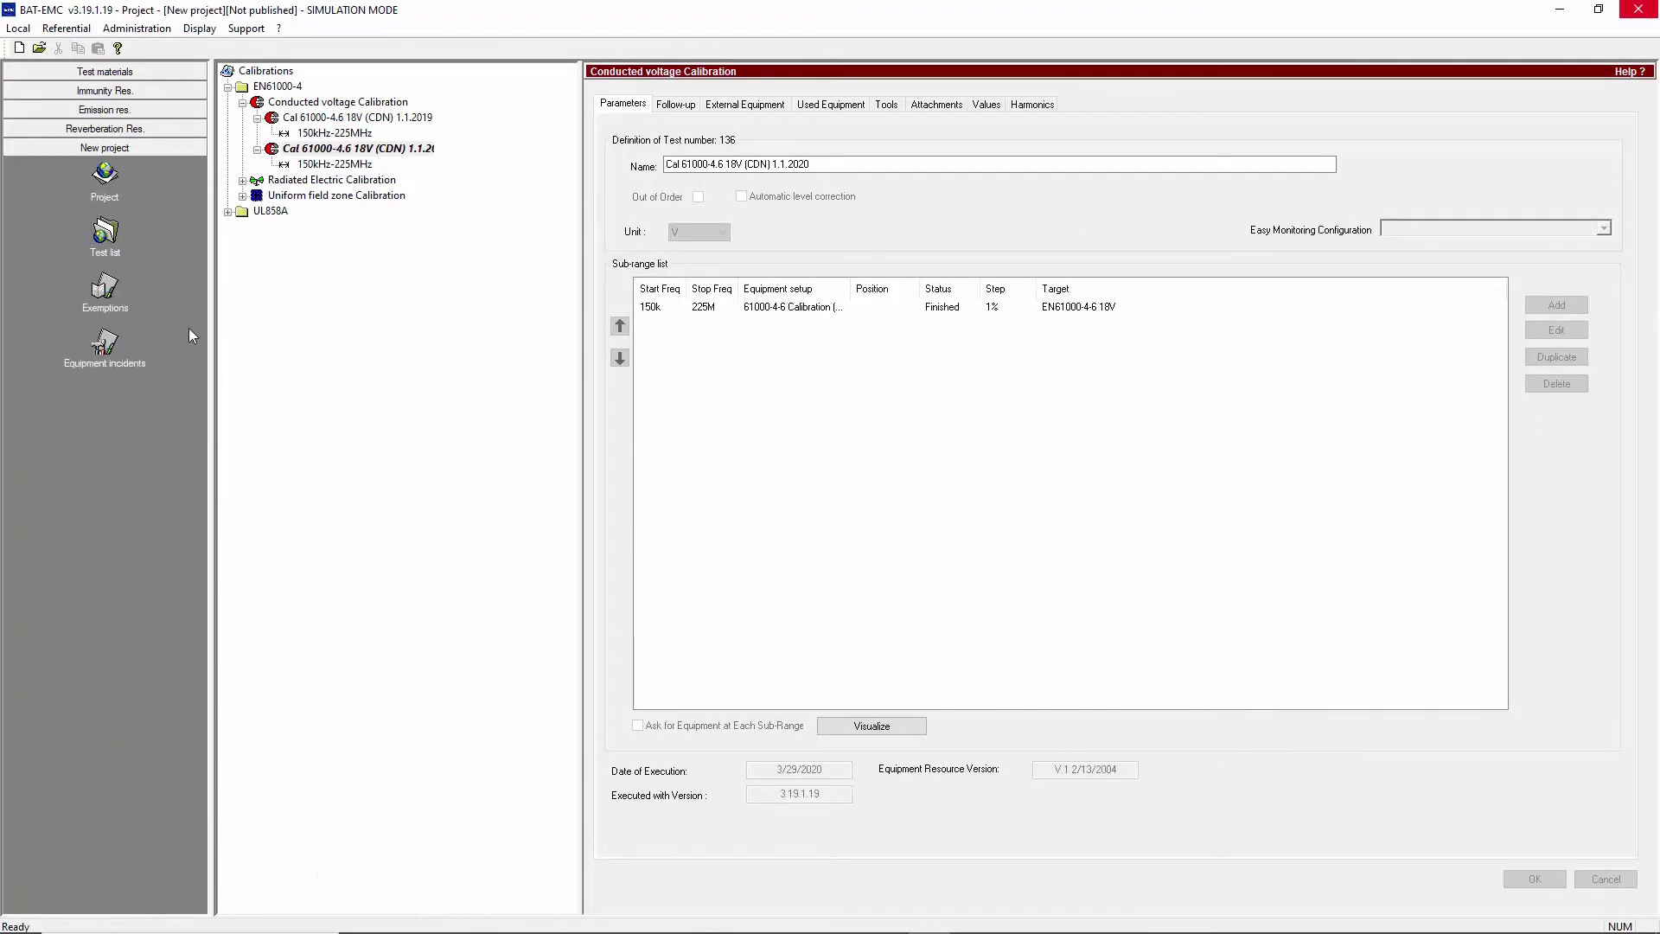
{"action": "left_click", "coordinate": [97, 170]}
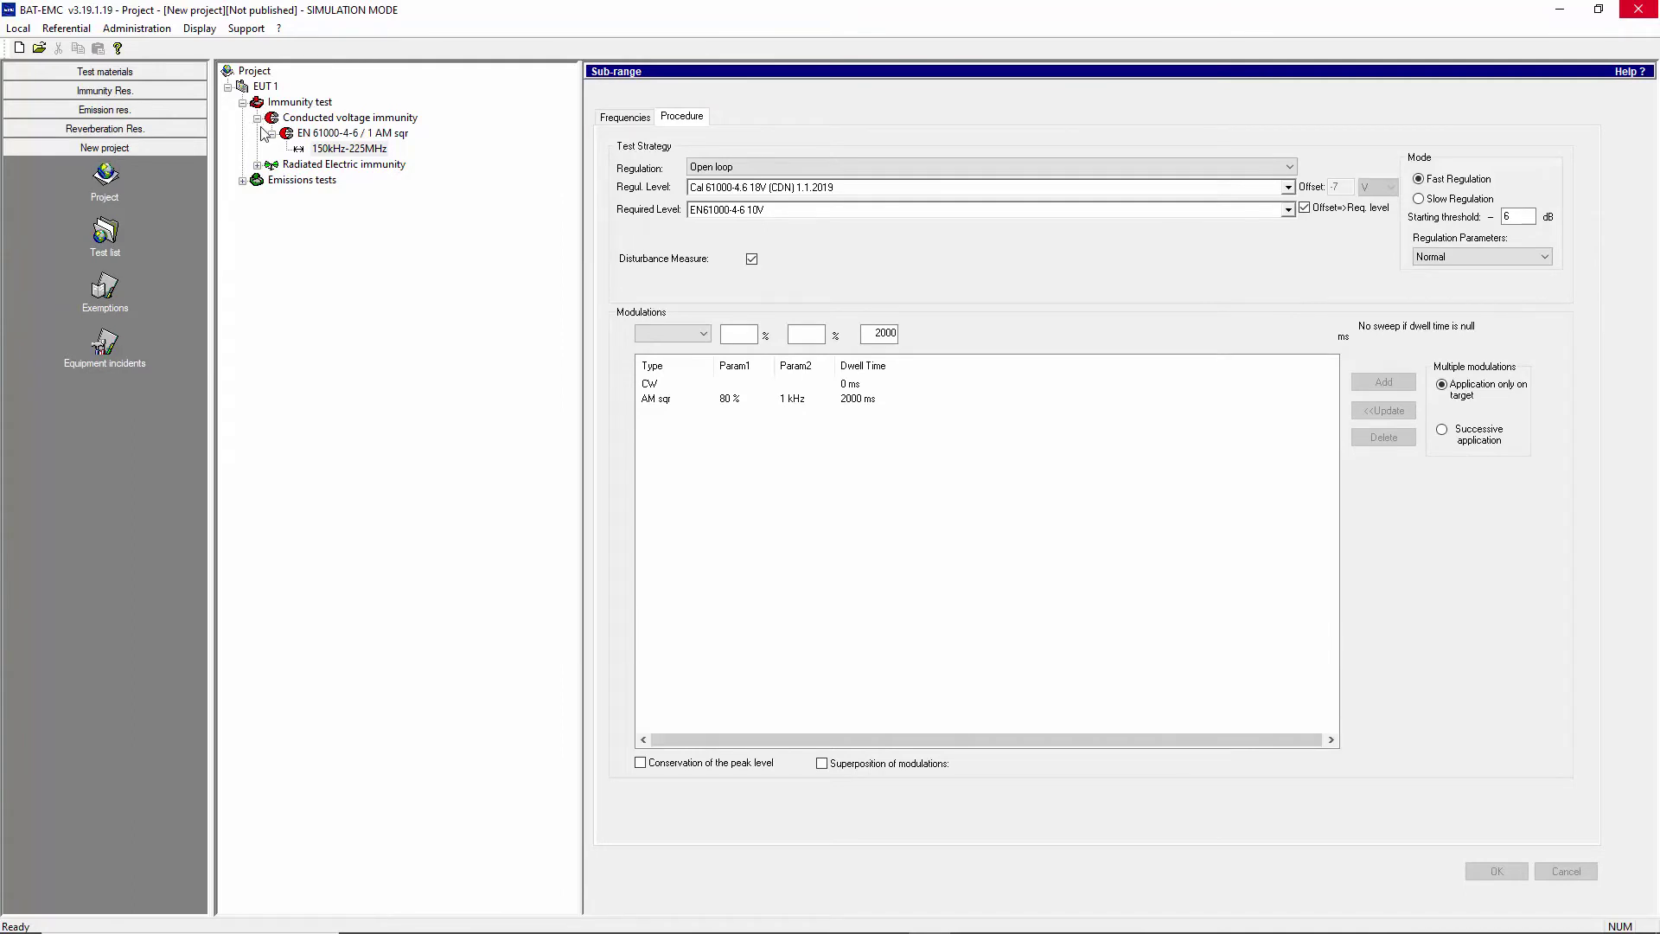
{"action": "left_click", "coordinate": [257, 165]}
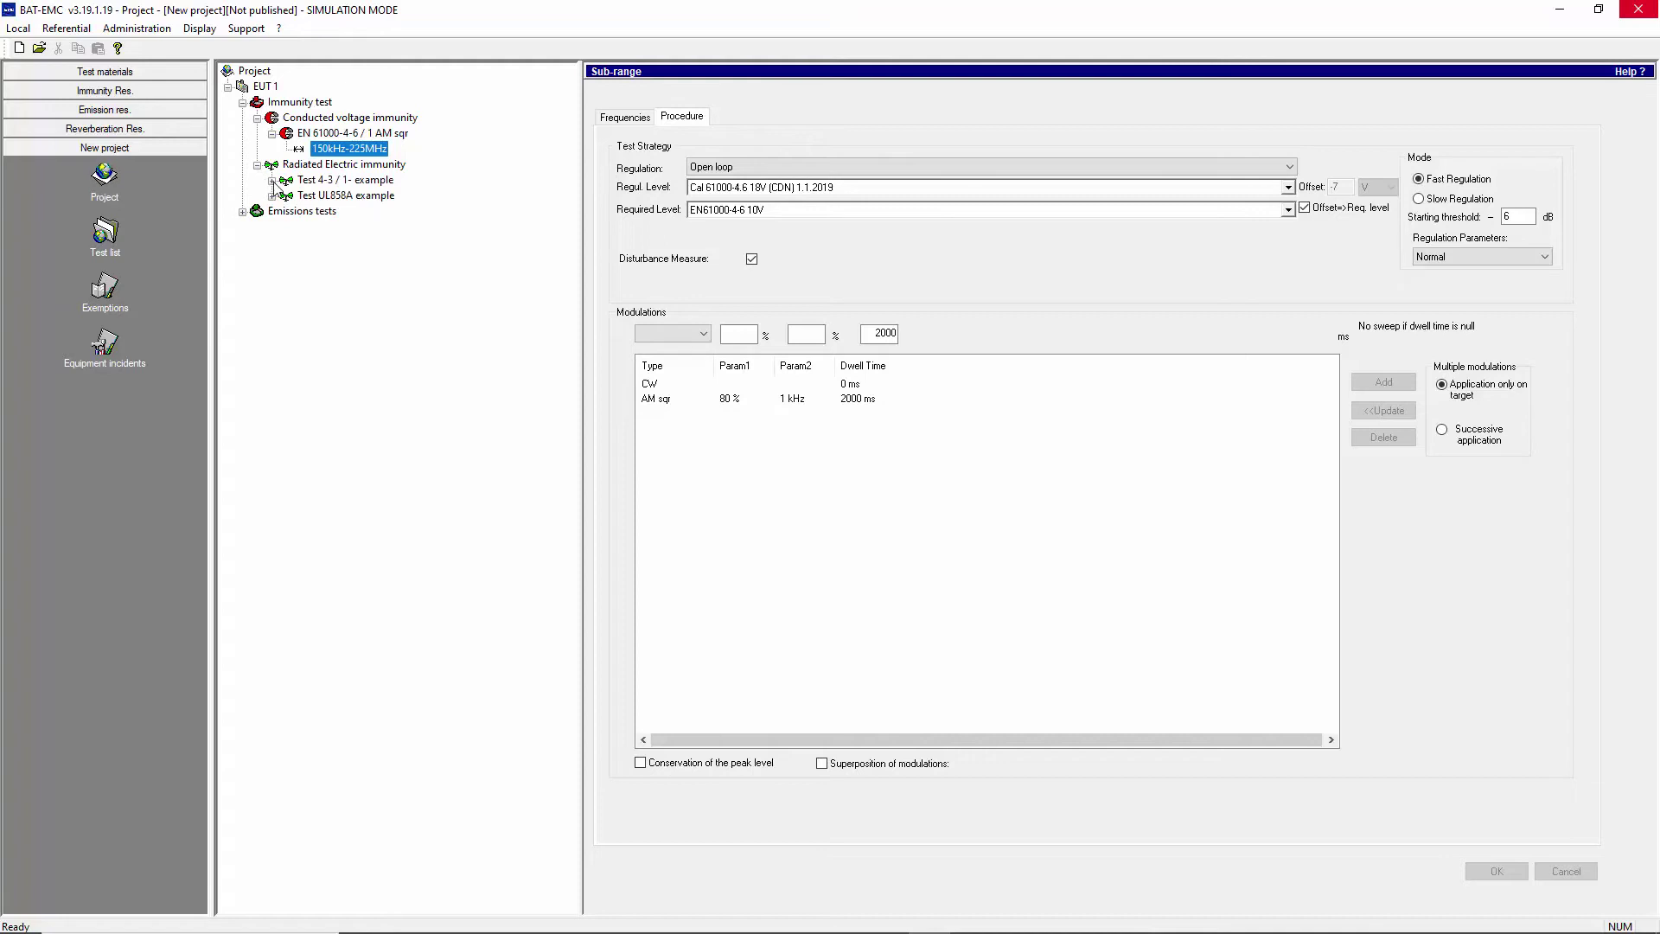
{"action": "left_click", "coordinate": [272, 180]}
{"action": "left_click", "coordinate": [272, 226]}
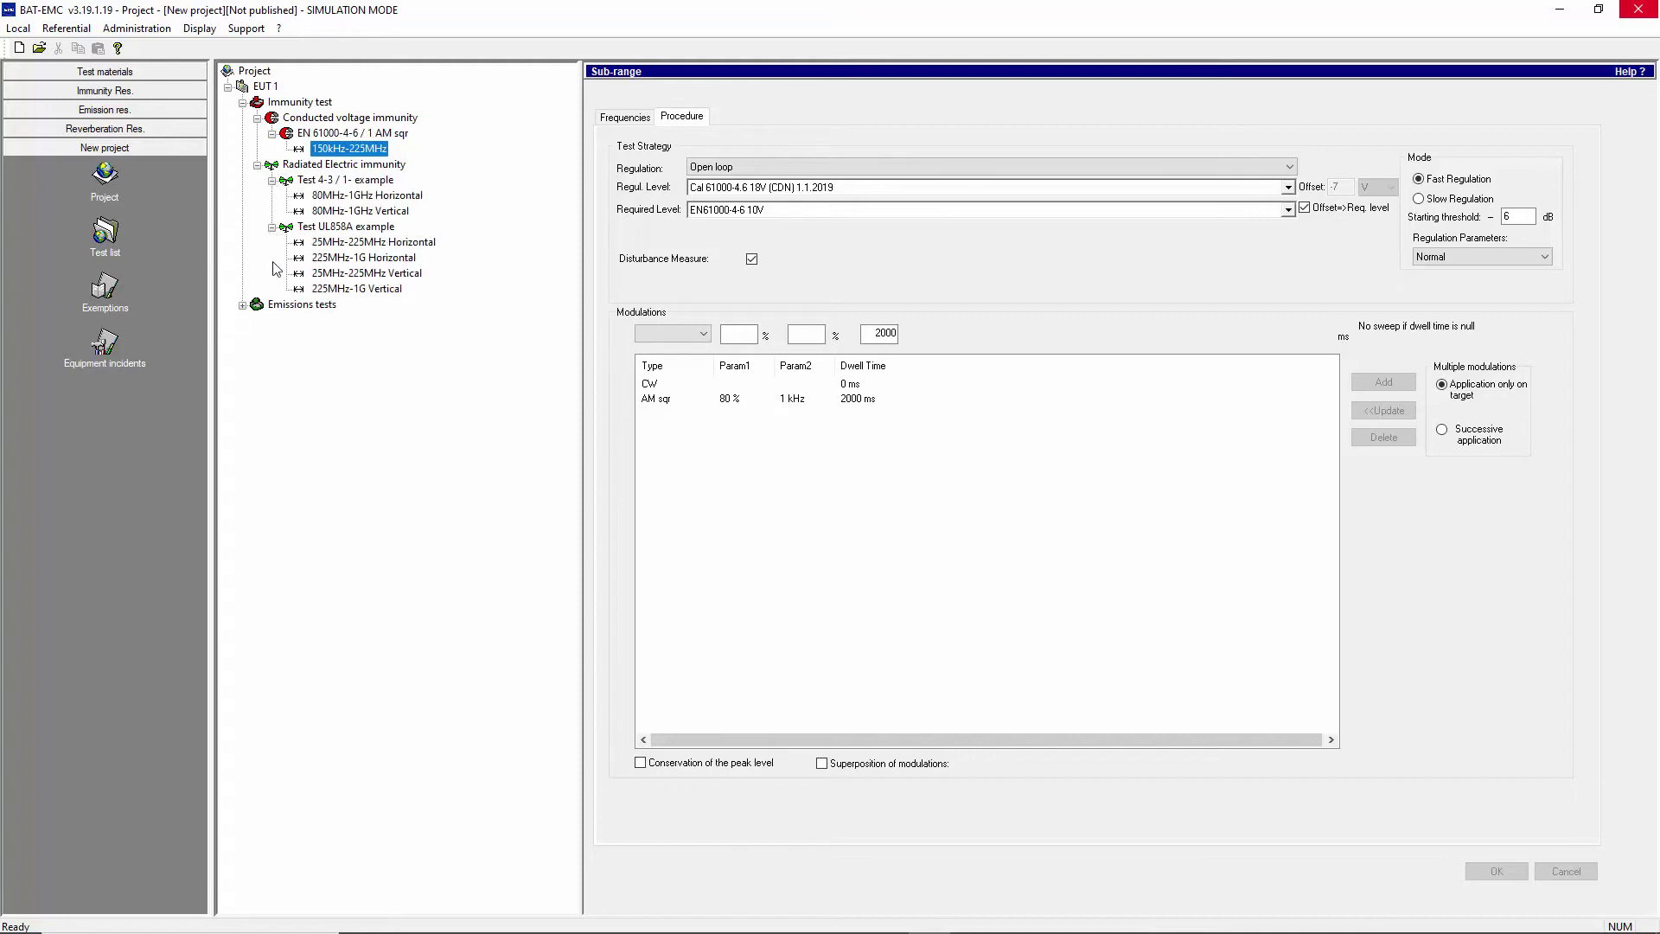
{"action": "left_click", "coordinate": [243, 304]}
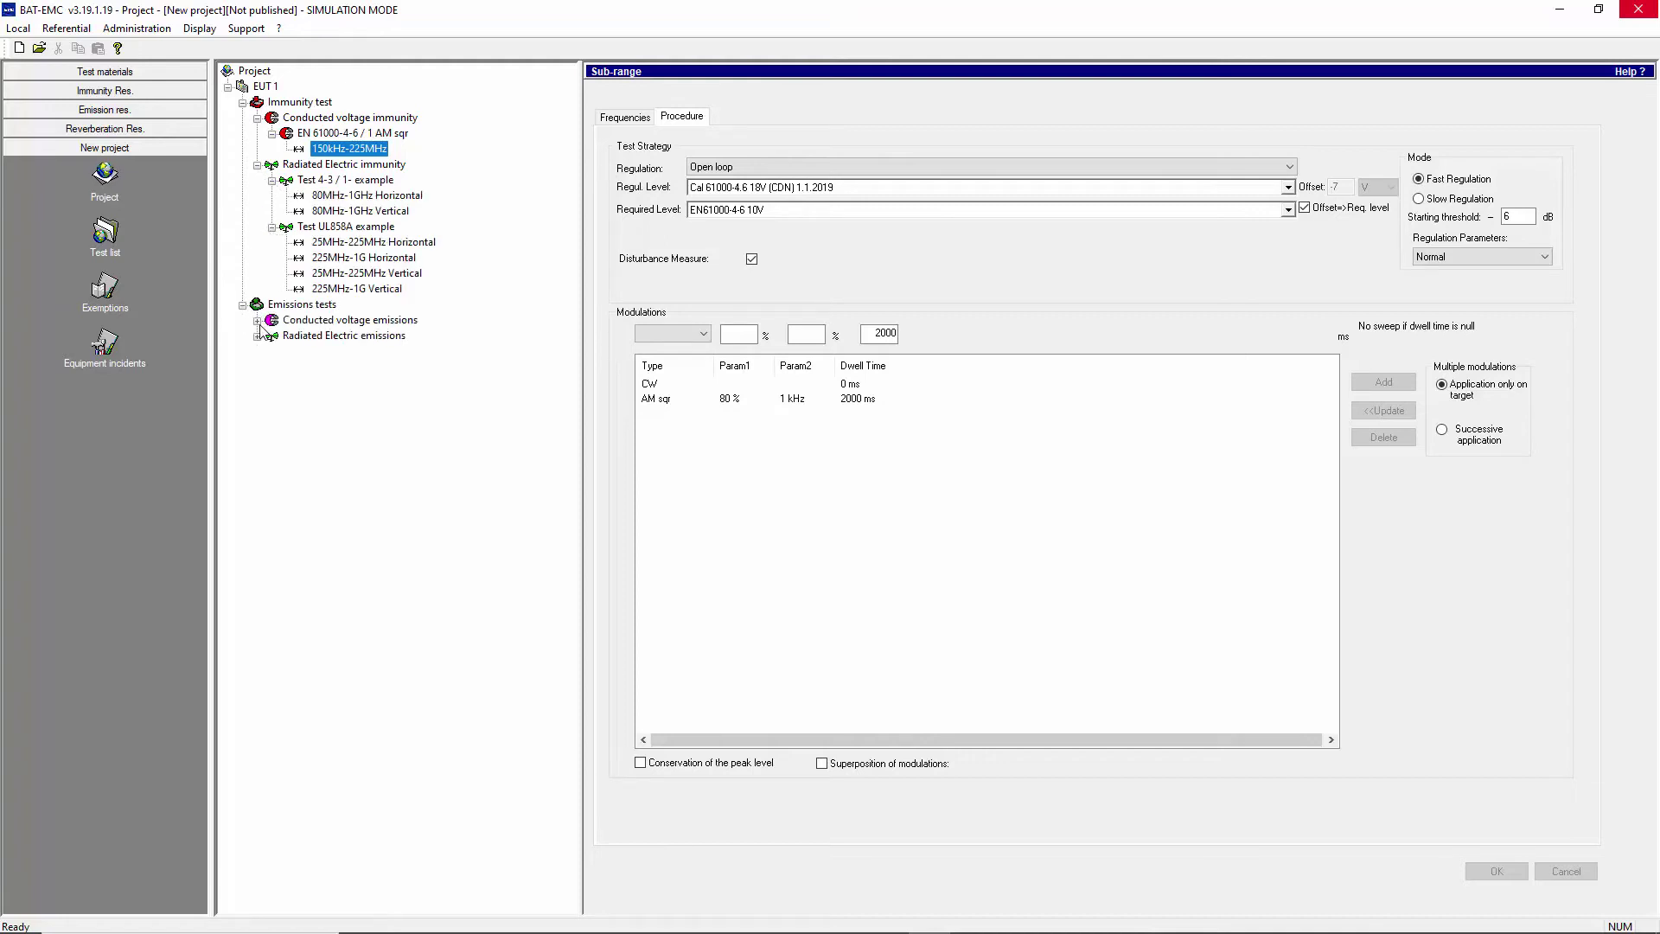
{"action": "left_click", "coordinate": [258, 321]}
{"action": "left_click", "coordinate": [257, 368]}
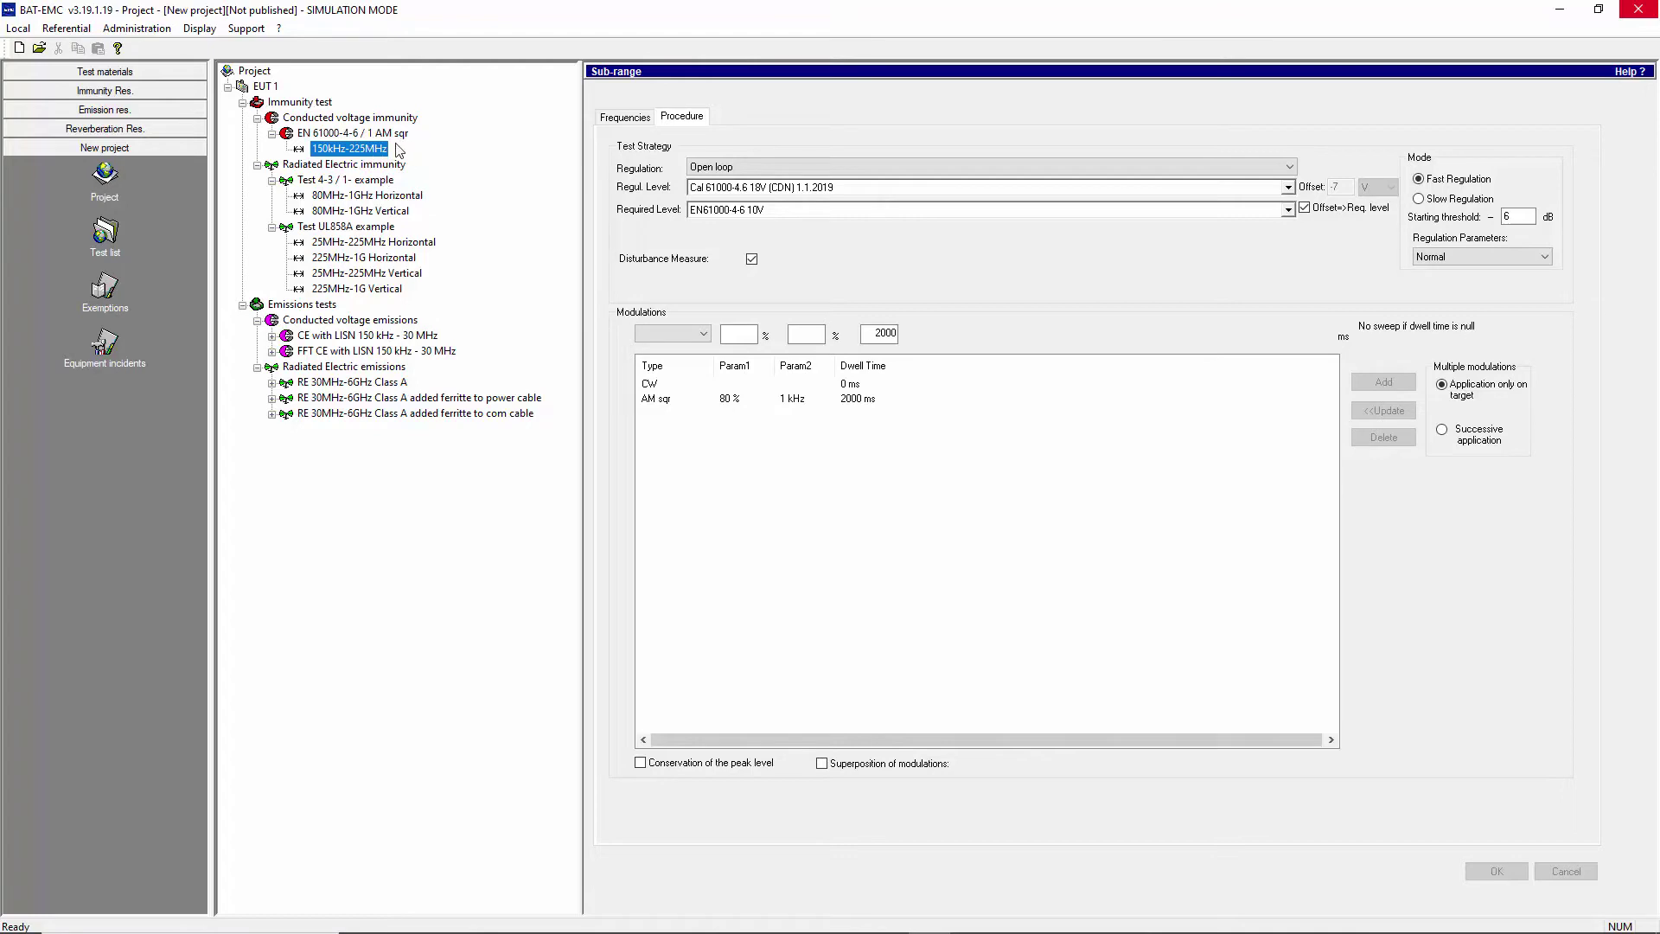
Review the frequency settings and available equipment setups of the EN 61000-4-6 test's 150kHz-225MHz sub-range
{"action": "left_click", "coordinate": [611, 123]}
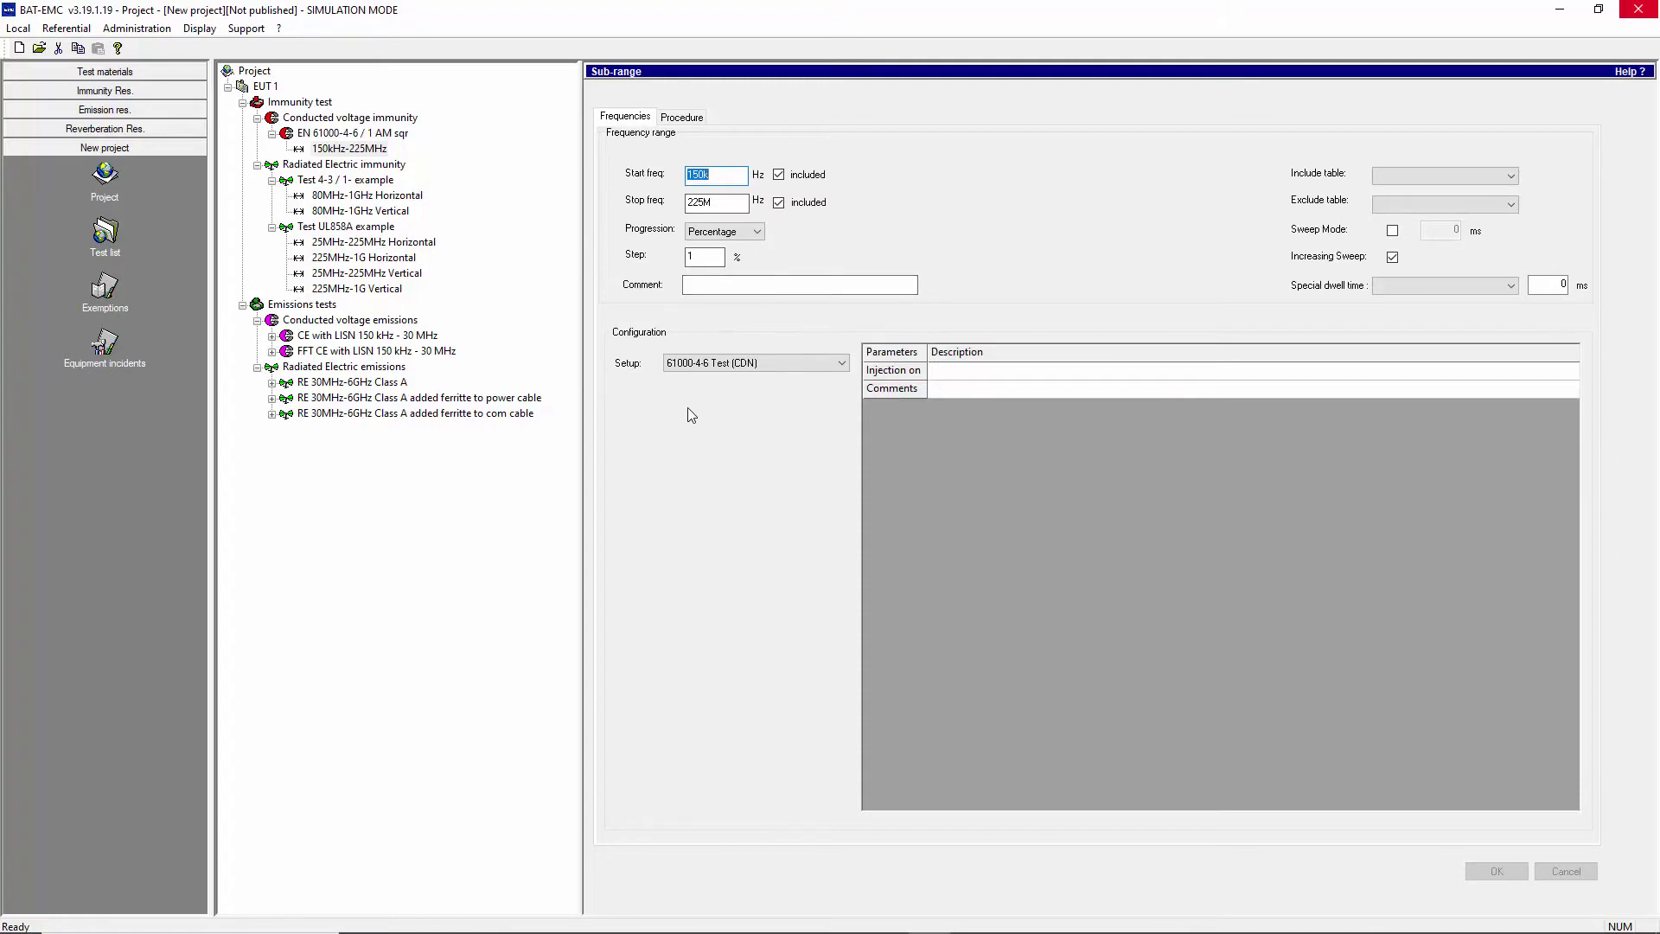
{"action": "left_click", "coordinate": [746, 363]}
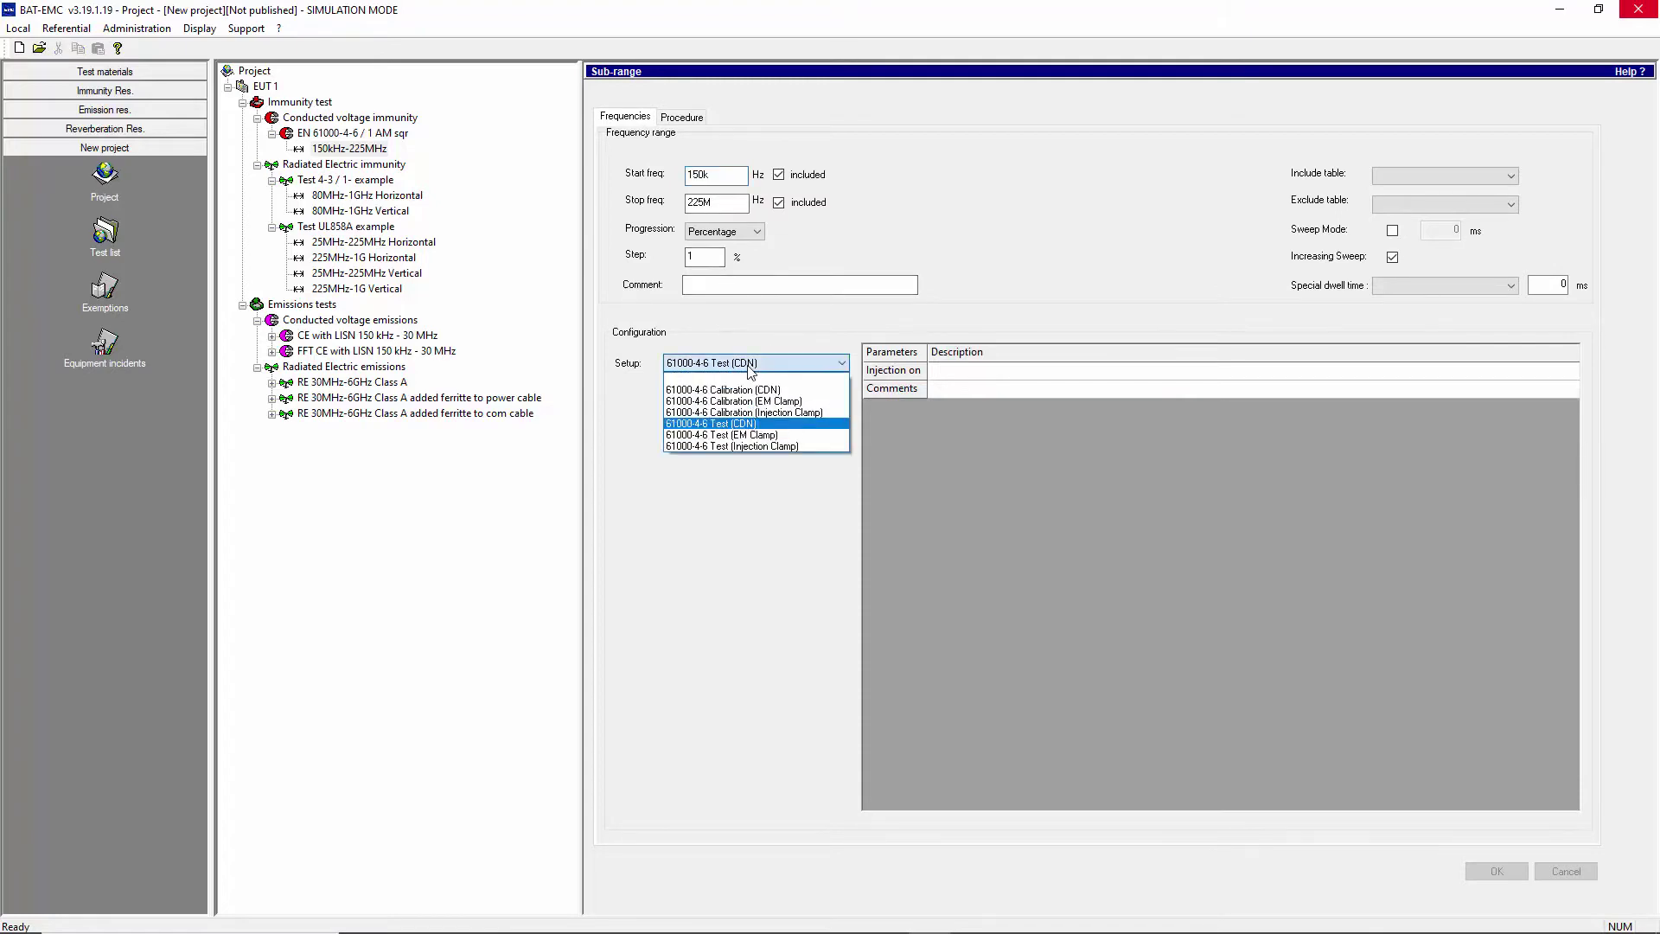
{"action": "left_click", "coordinate": [749, 368]}
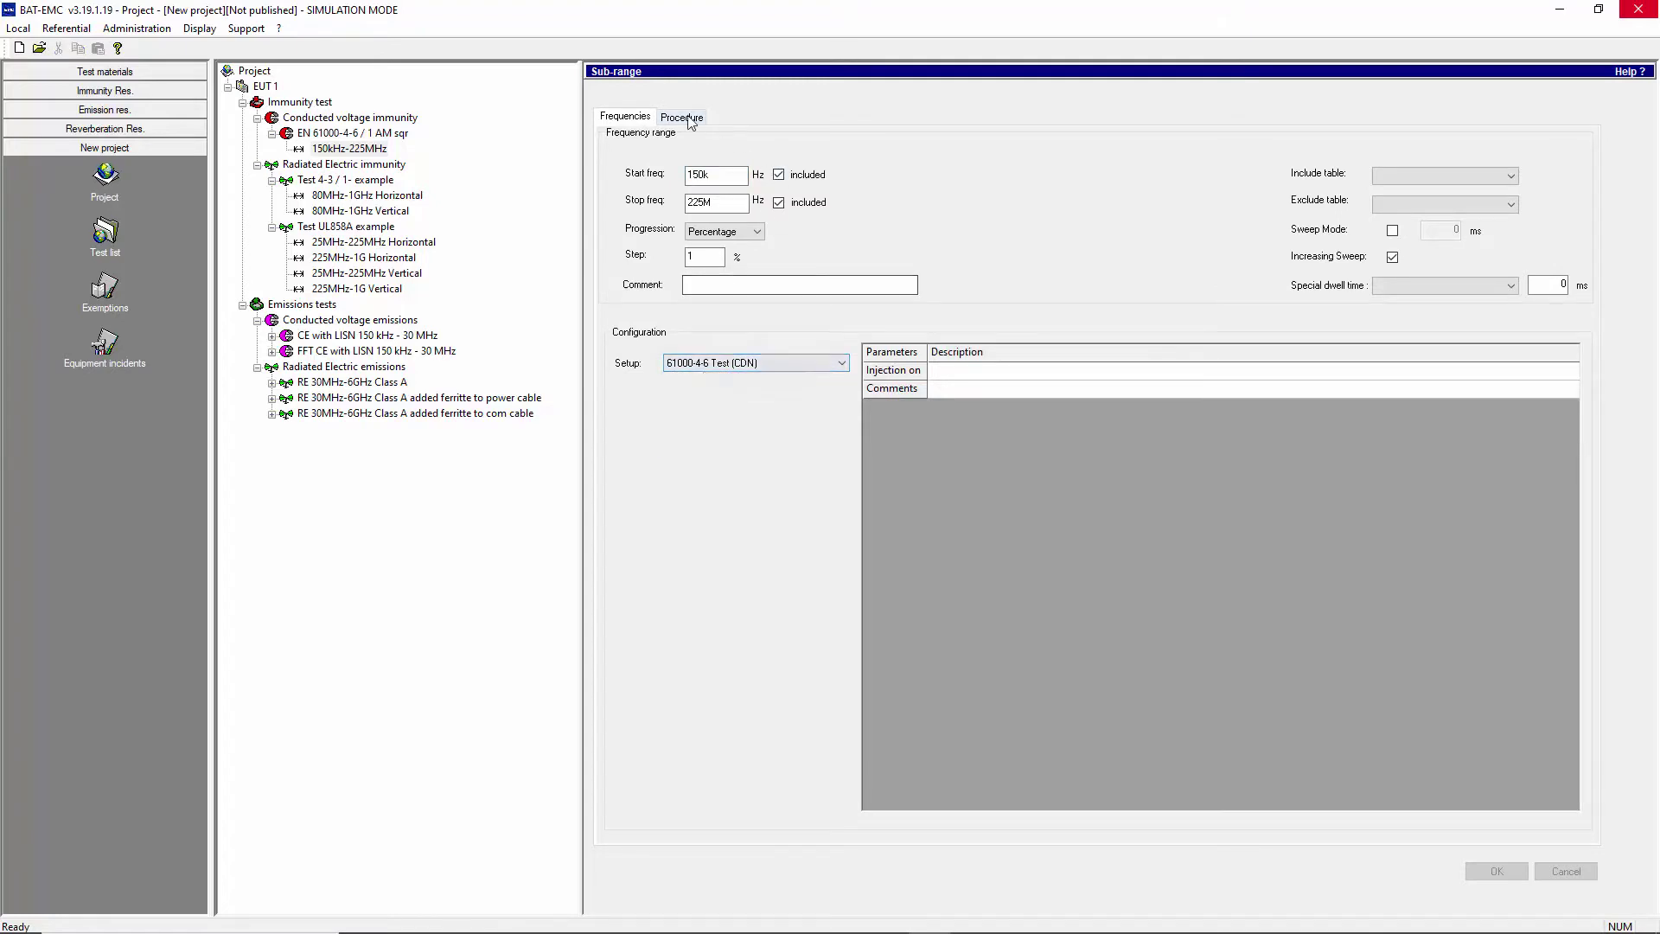
Set the sub-range's regulation level to Cal 61000-4.6 18V (CDN) 1.1.2020 and check the required level choices
{"action": "left_click", "coordinate": [685, 118]}
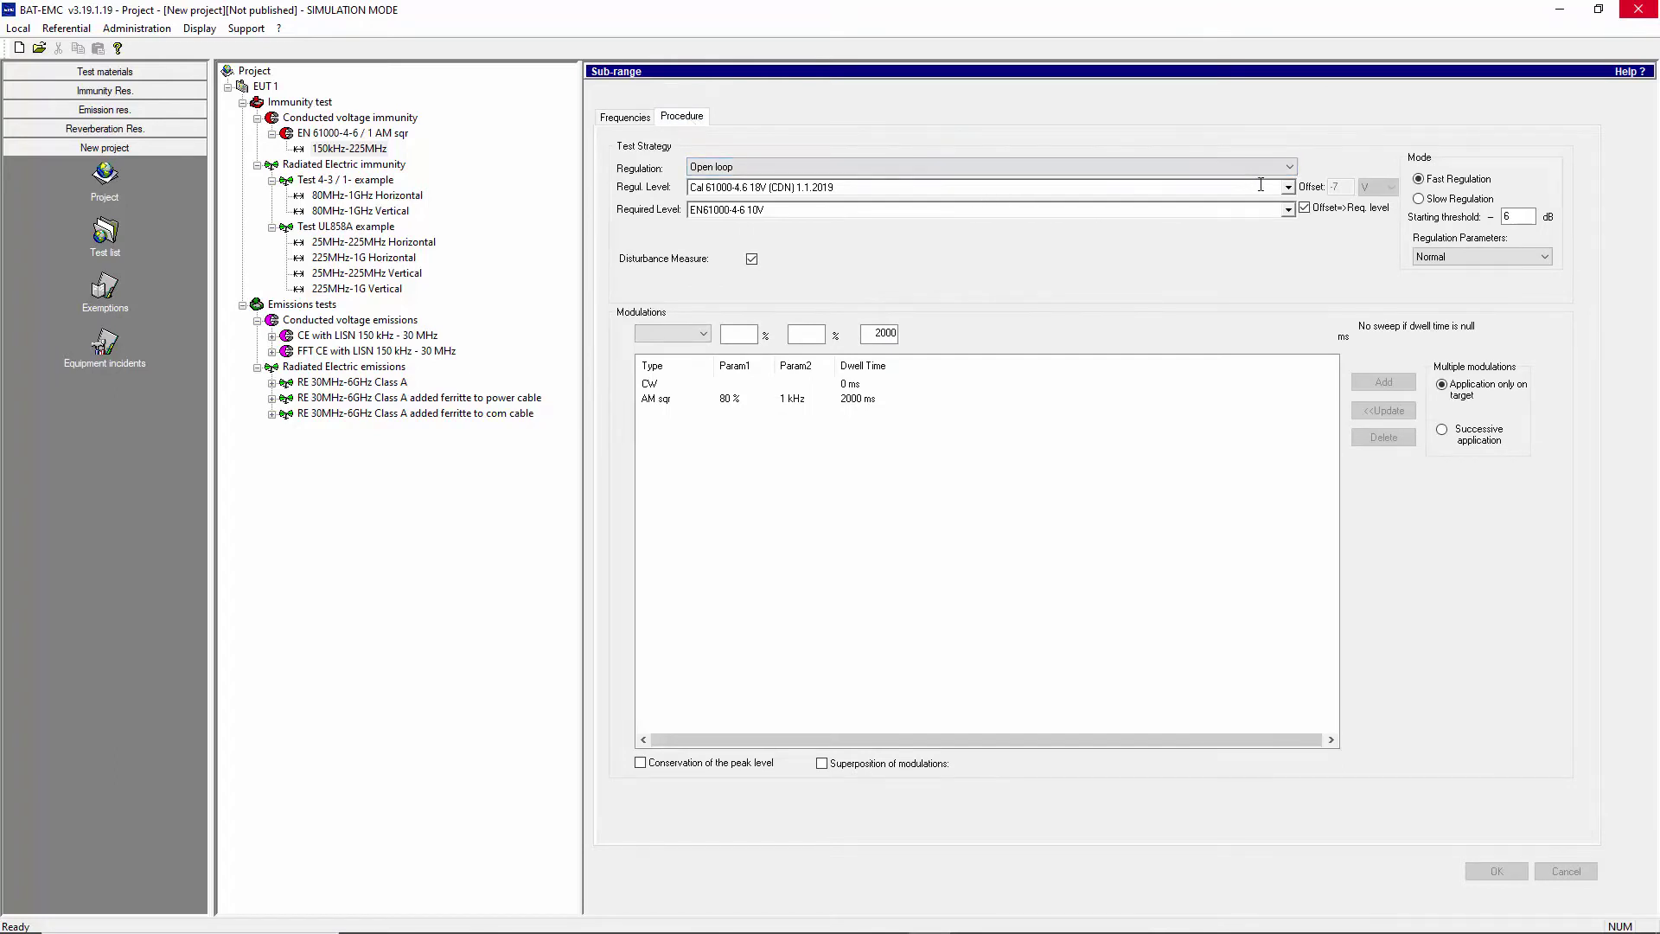
{"action": "left_click", "coordinate": [1287, 187]}
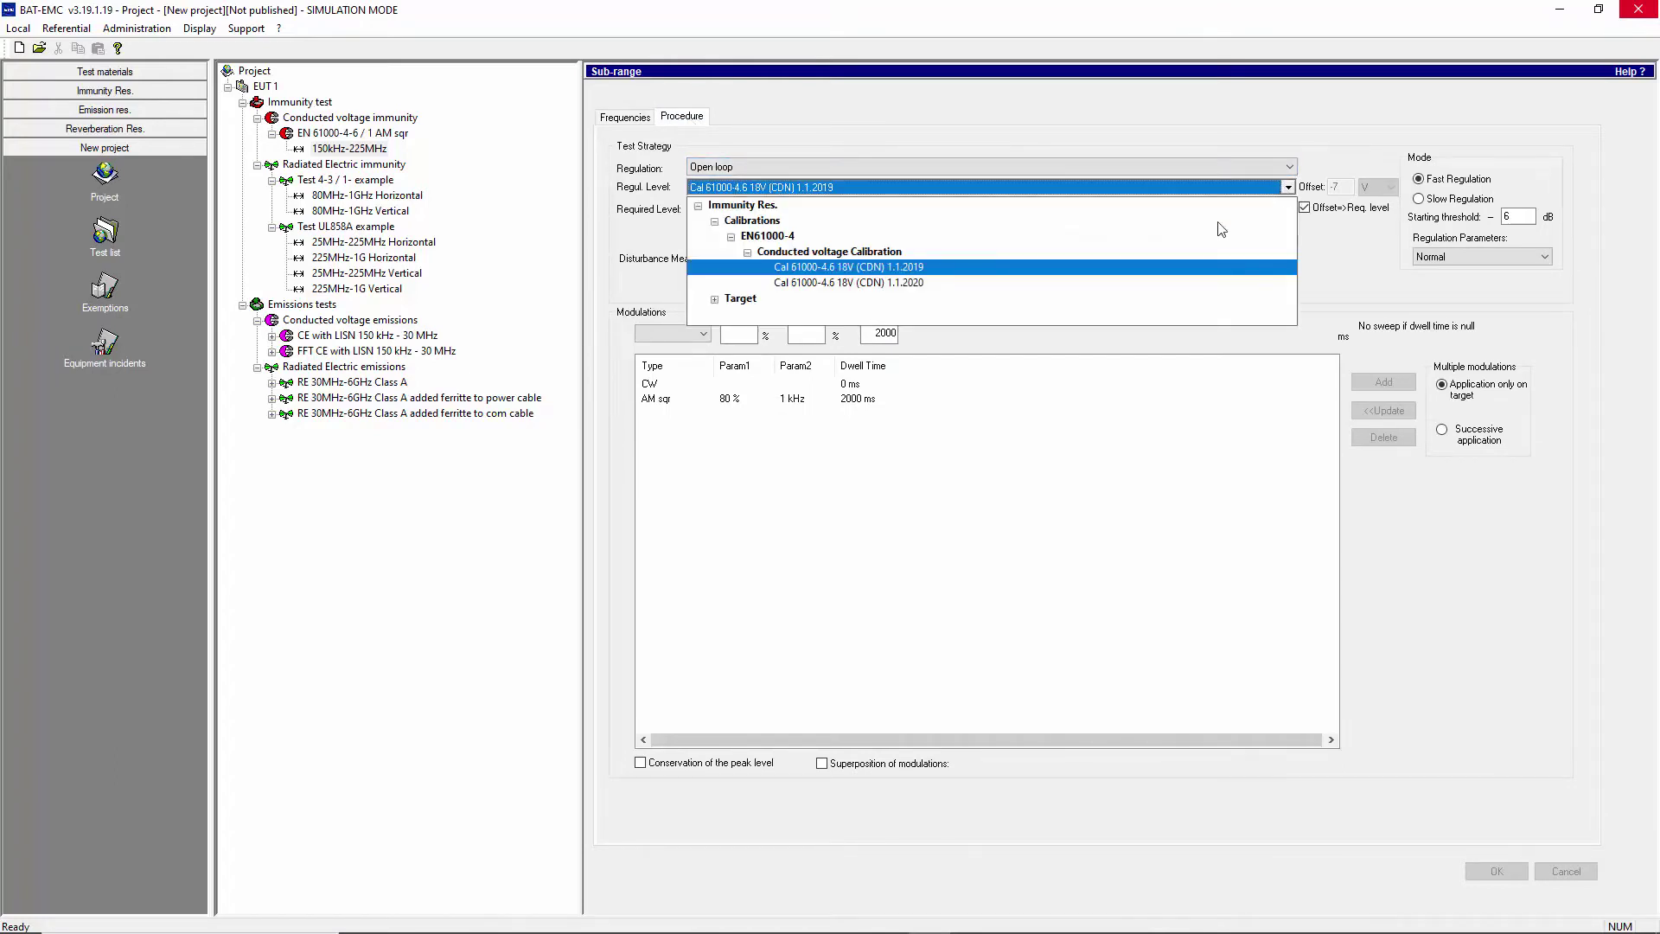
{"action": "left_click", "coordinate": [908, 283]}
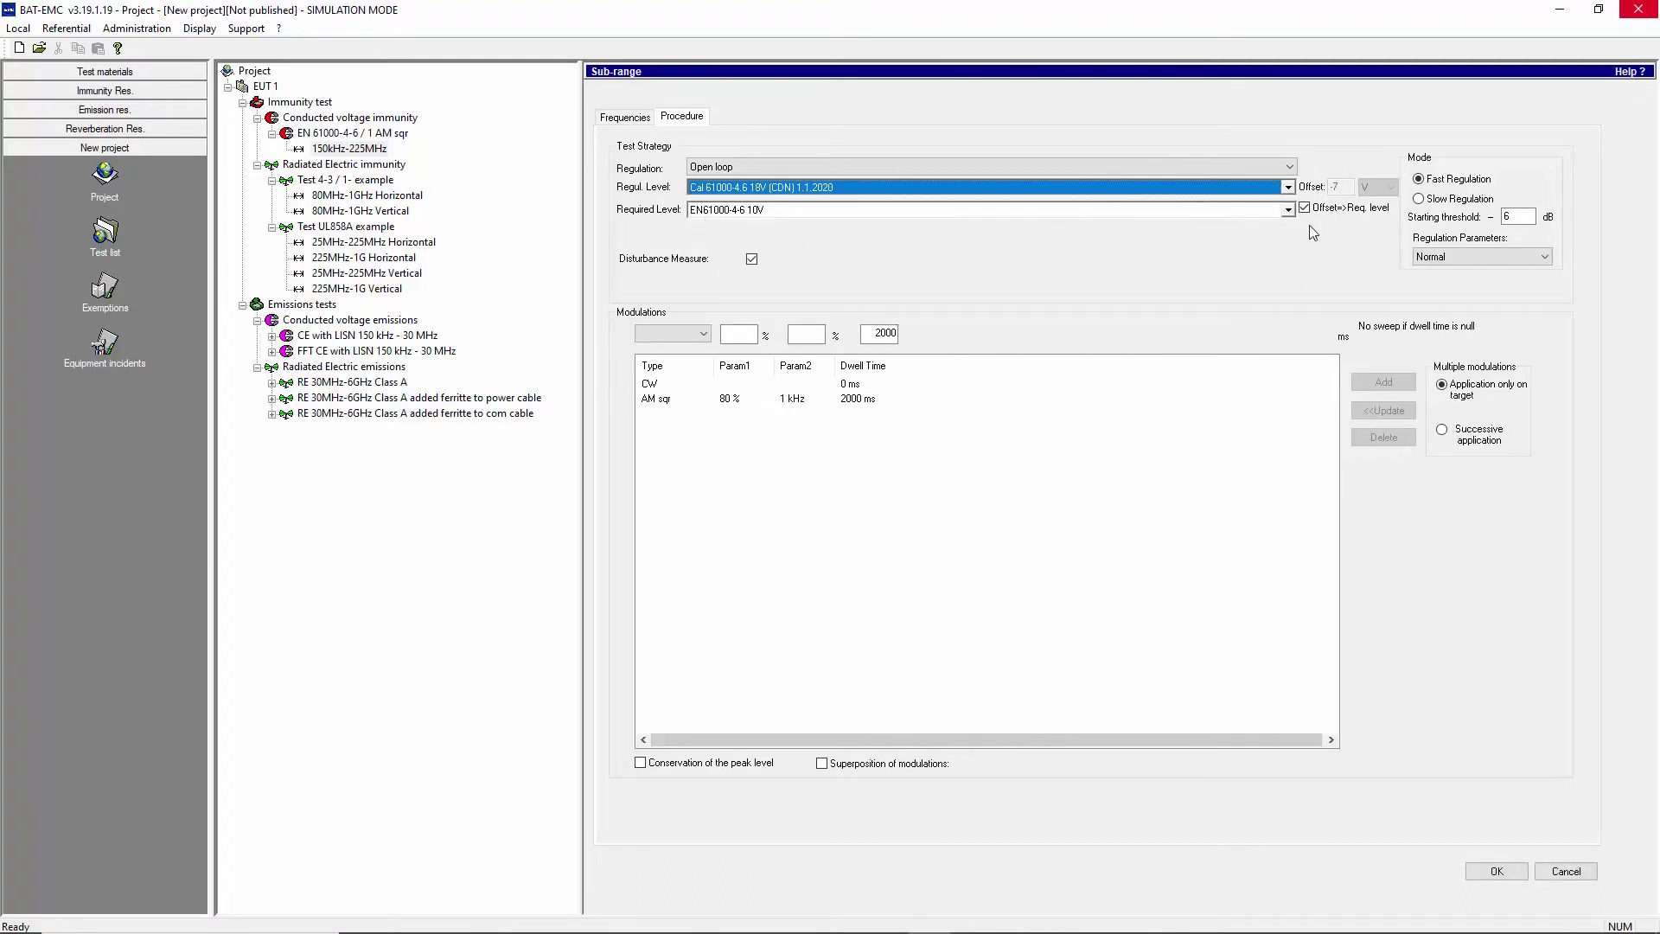
{"action": "left_click", "coordinate": [1287, 211]}
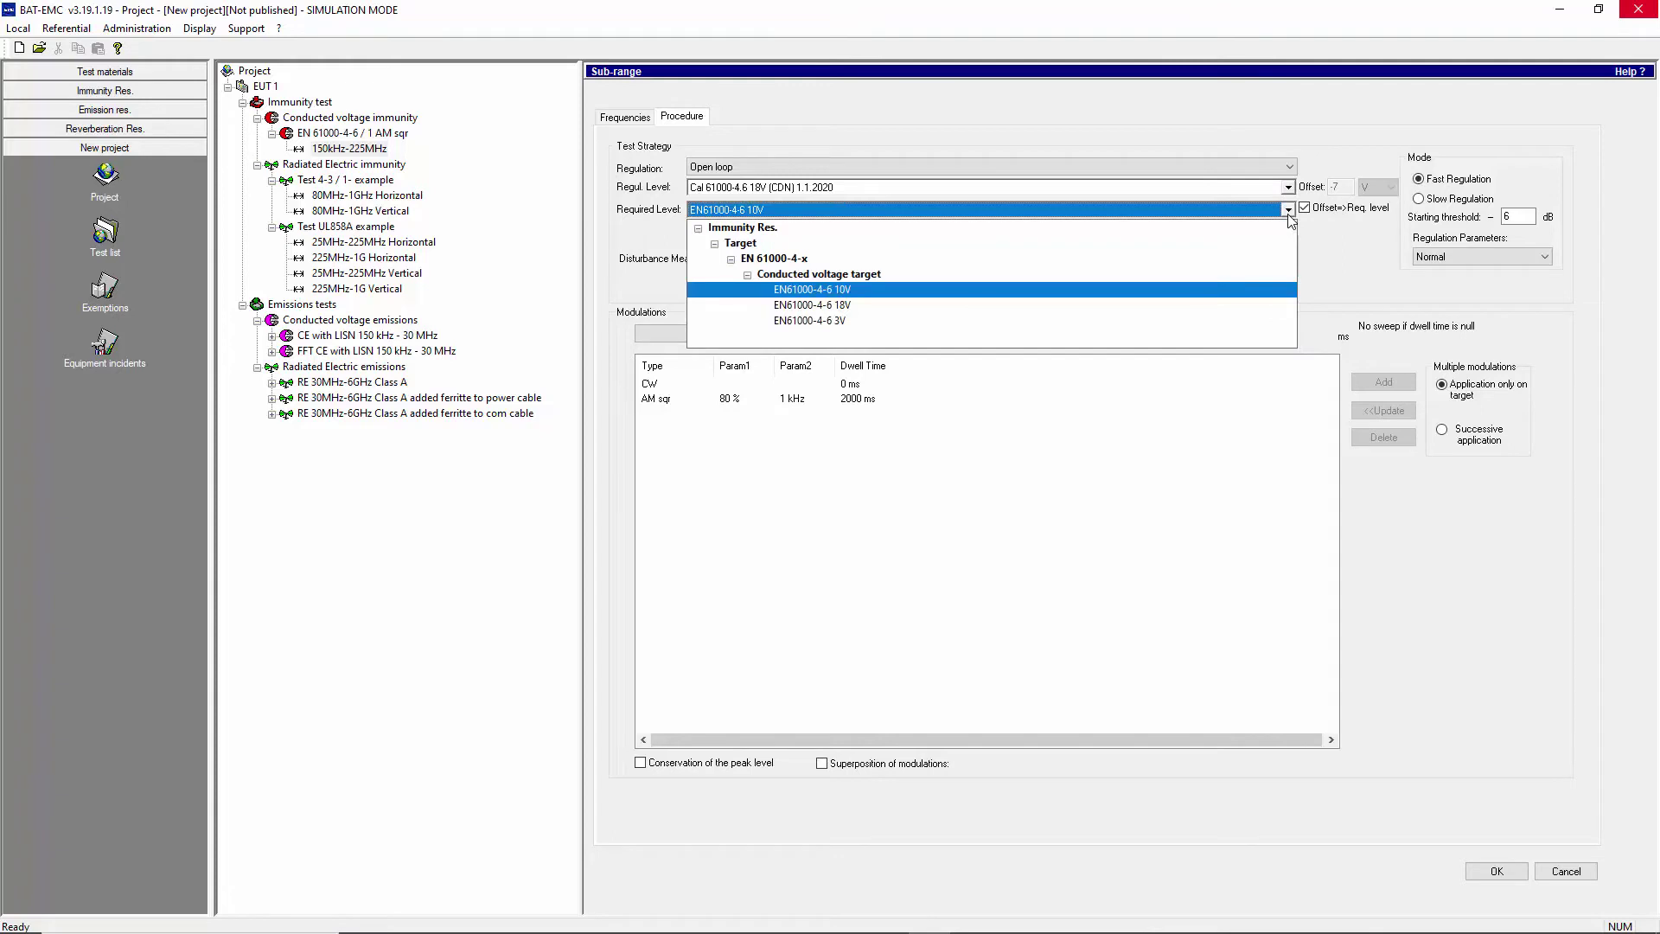
{"action": "left_click", "coordinate": [1289, 216]}
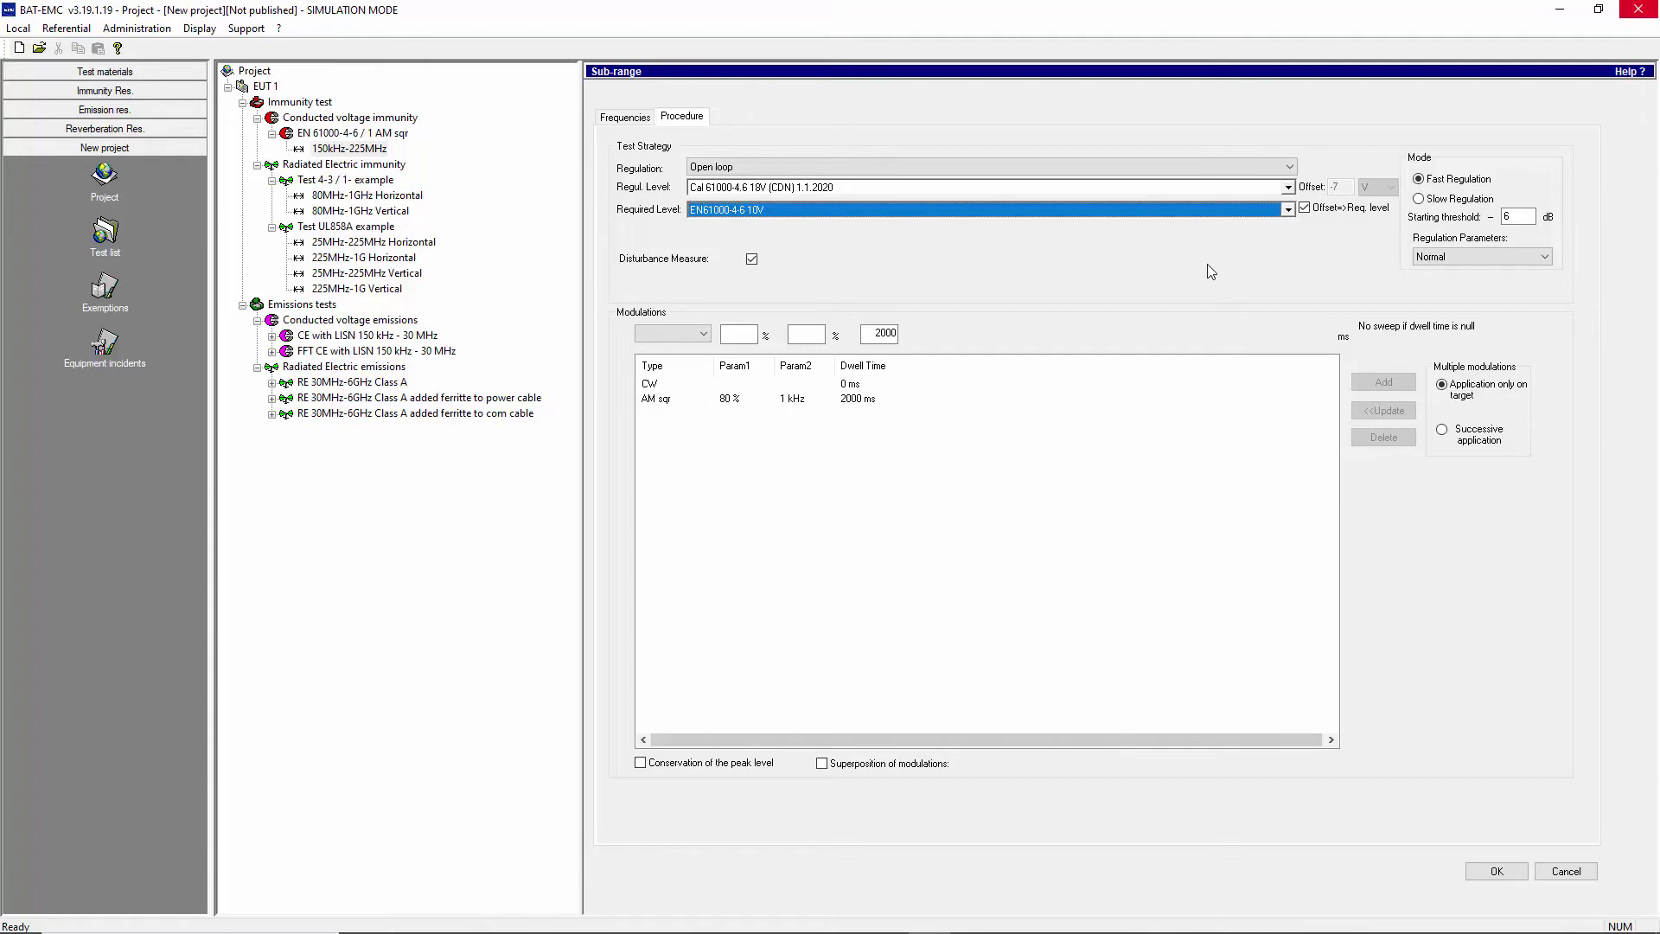
Disable the sub-range's disturbance measure and inspect its CW and AM sqr modulation entries
{"action": "left_click", "coordinate": [752, 260]}
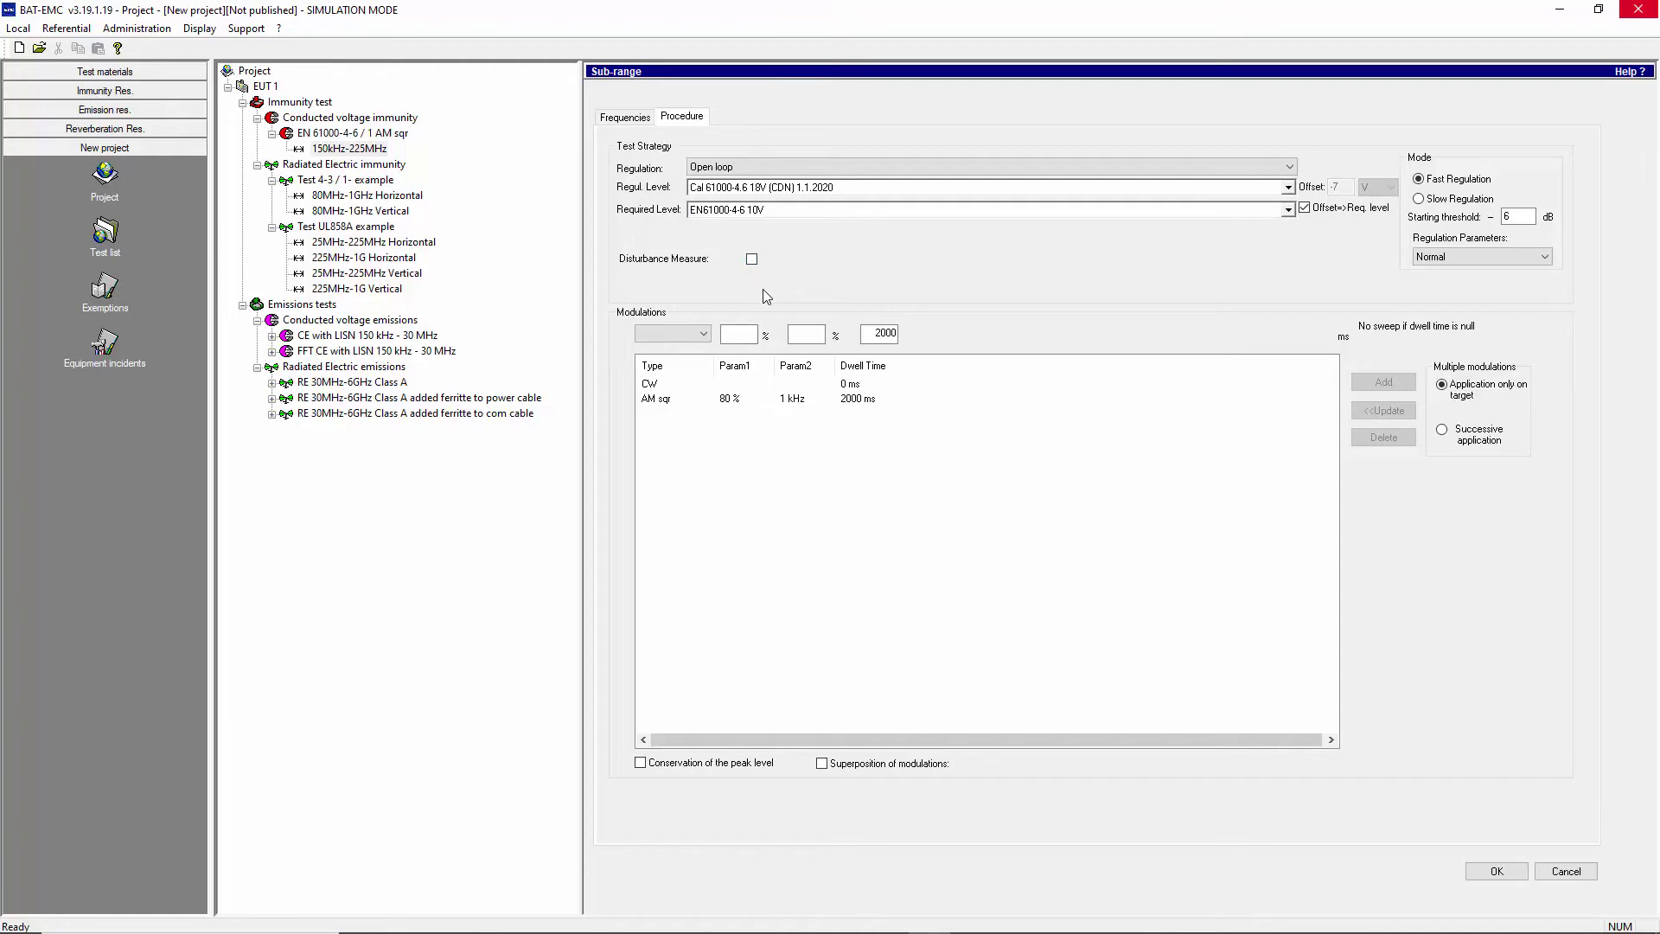
{"action": "left_click", "coordinate": [852, 398]}
{"action": "left_click", "coordinate": [852, 384]}
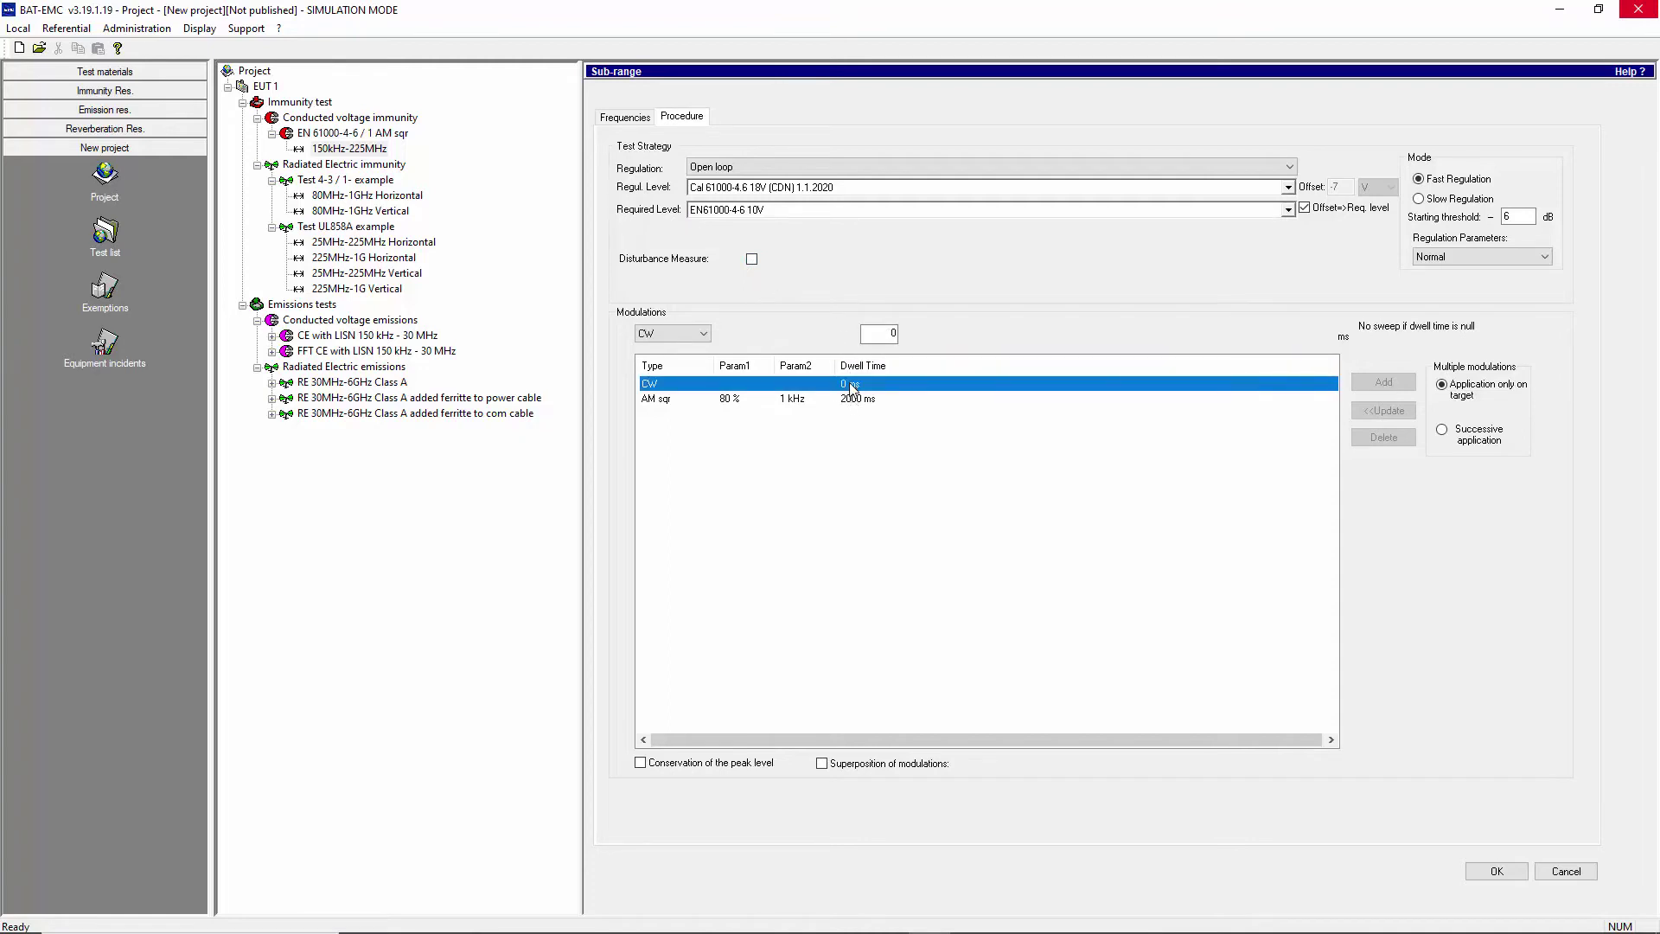
{"action": "left_click", "coordinate": [666, 400]}
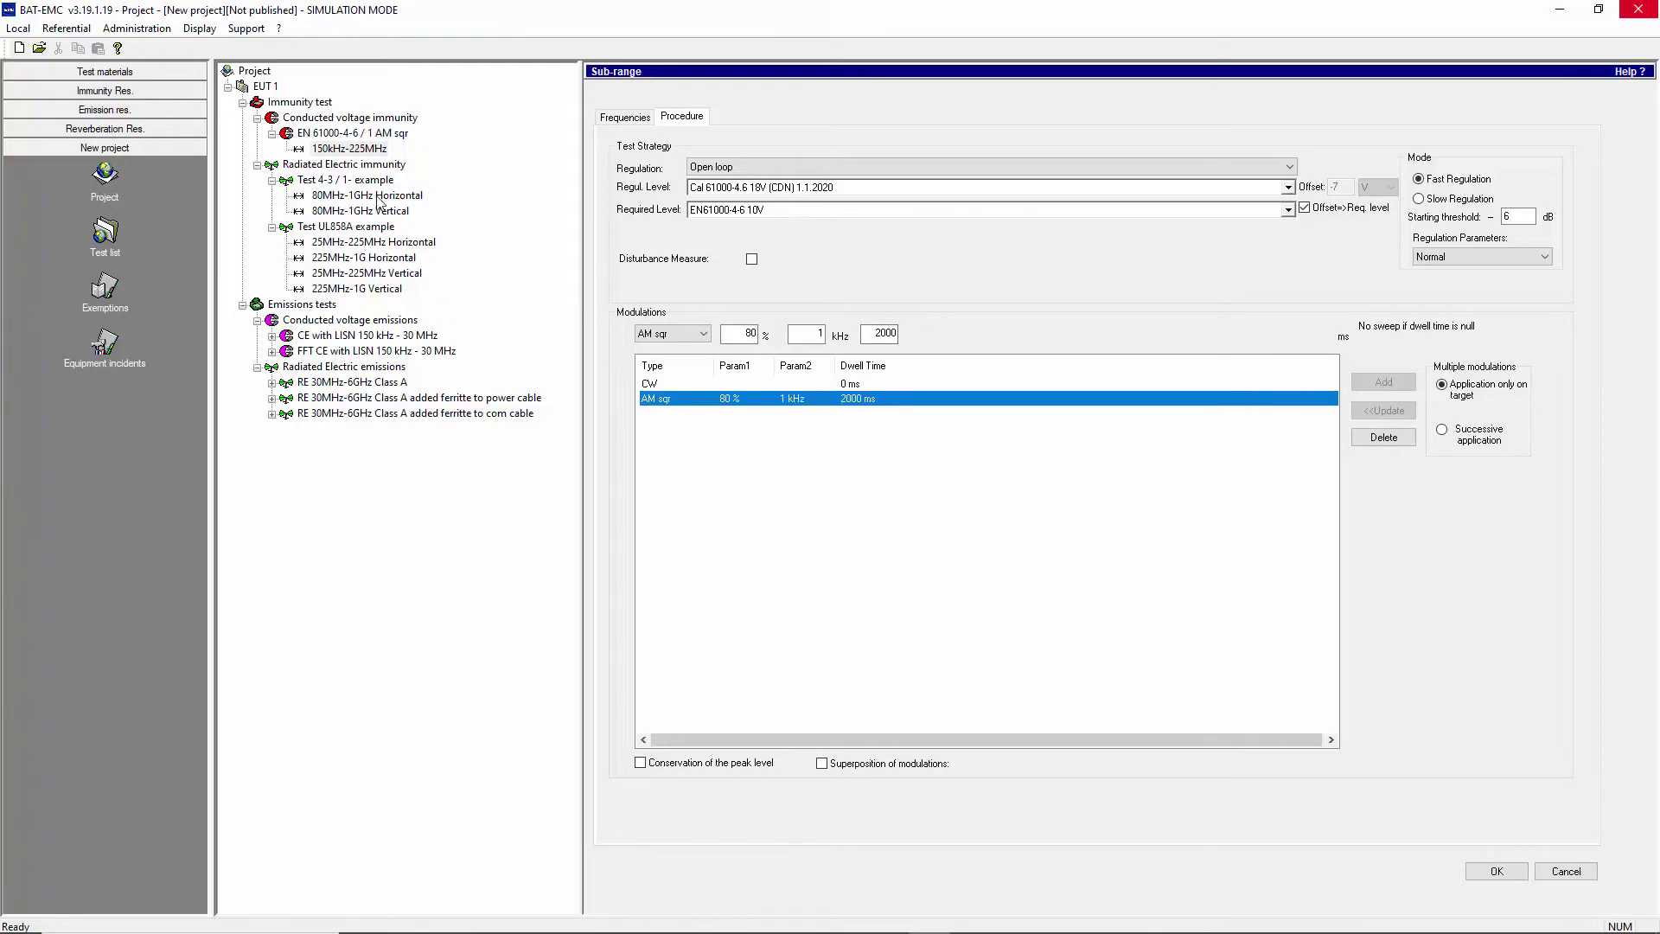
Recheck the sub-range's frequencies, then open the EN 61000-4-6 / 1 AM sqr test, discarding the unsaved sub-range changes
{"action": "left_click", "coordinate": [621, 117]}
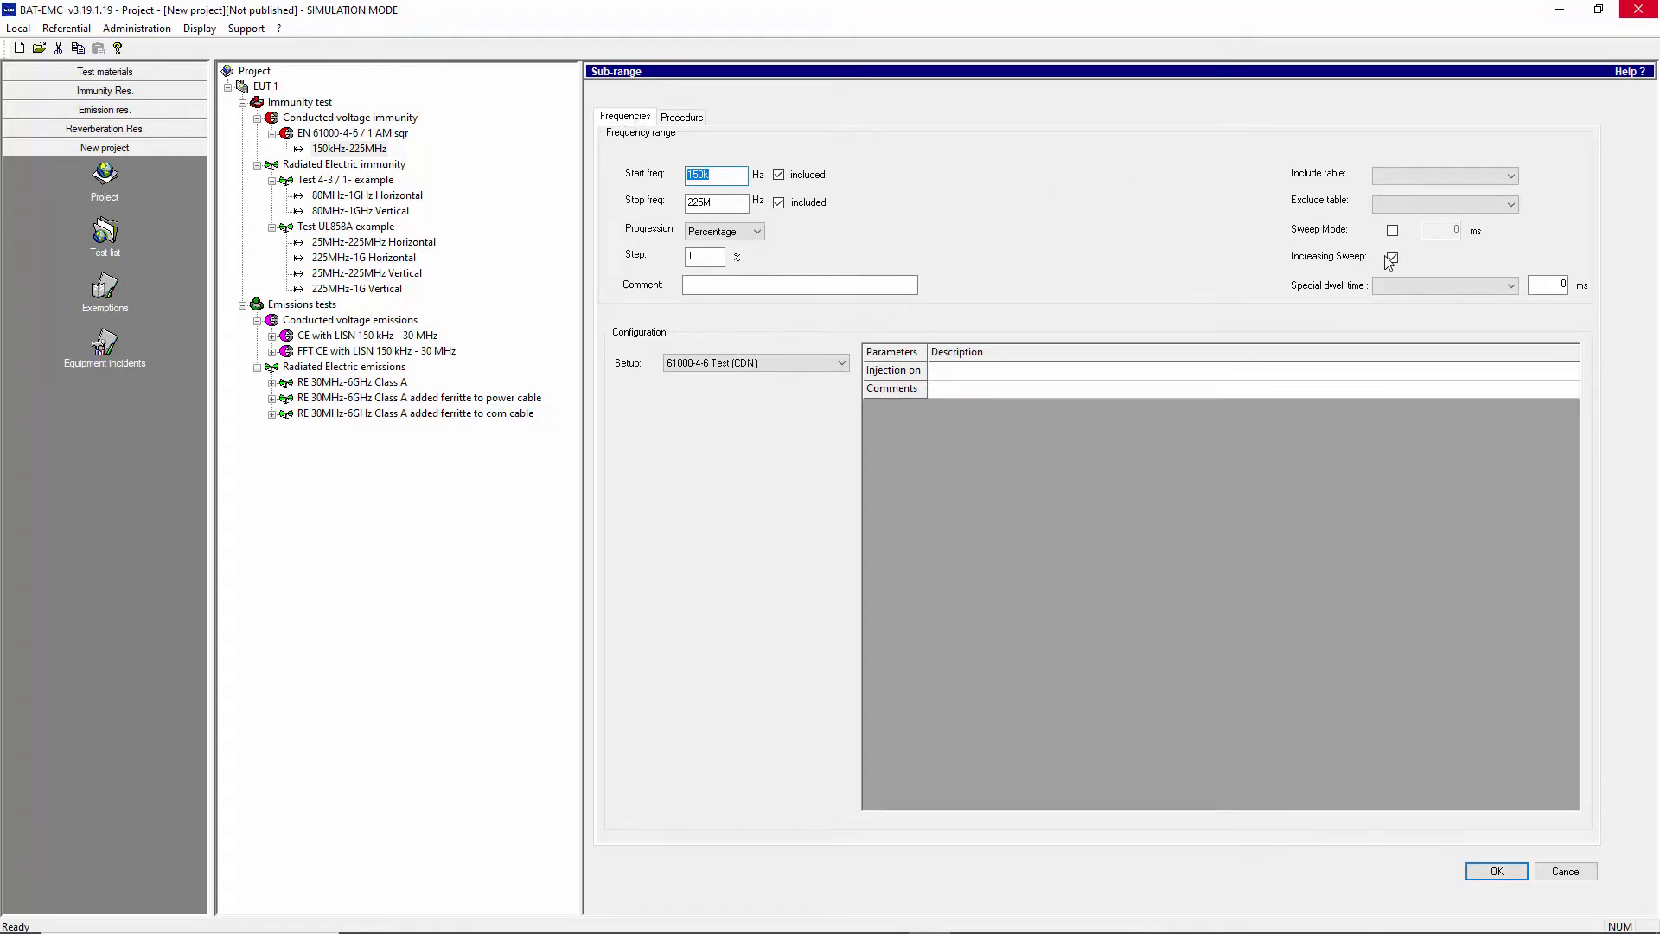
{"action": "left_click", "coordinate": [327, 134]}
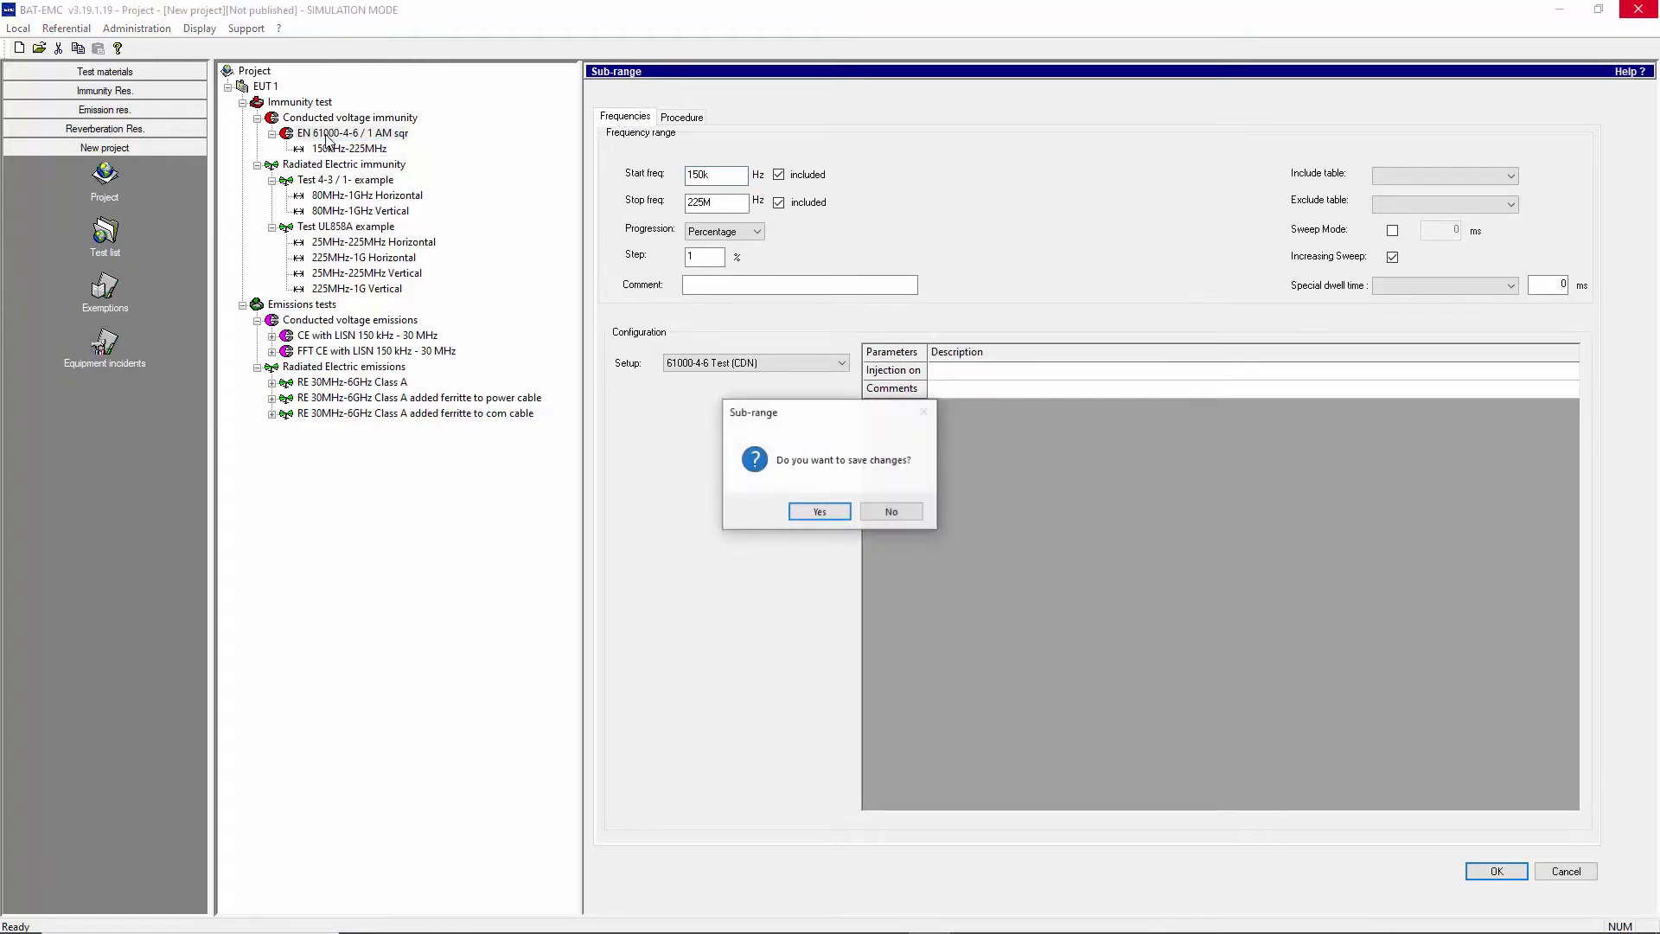
{"action": "left_click", "coordinate": [892, 513]}
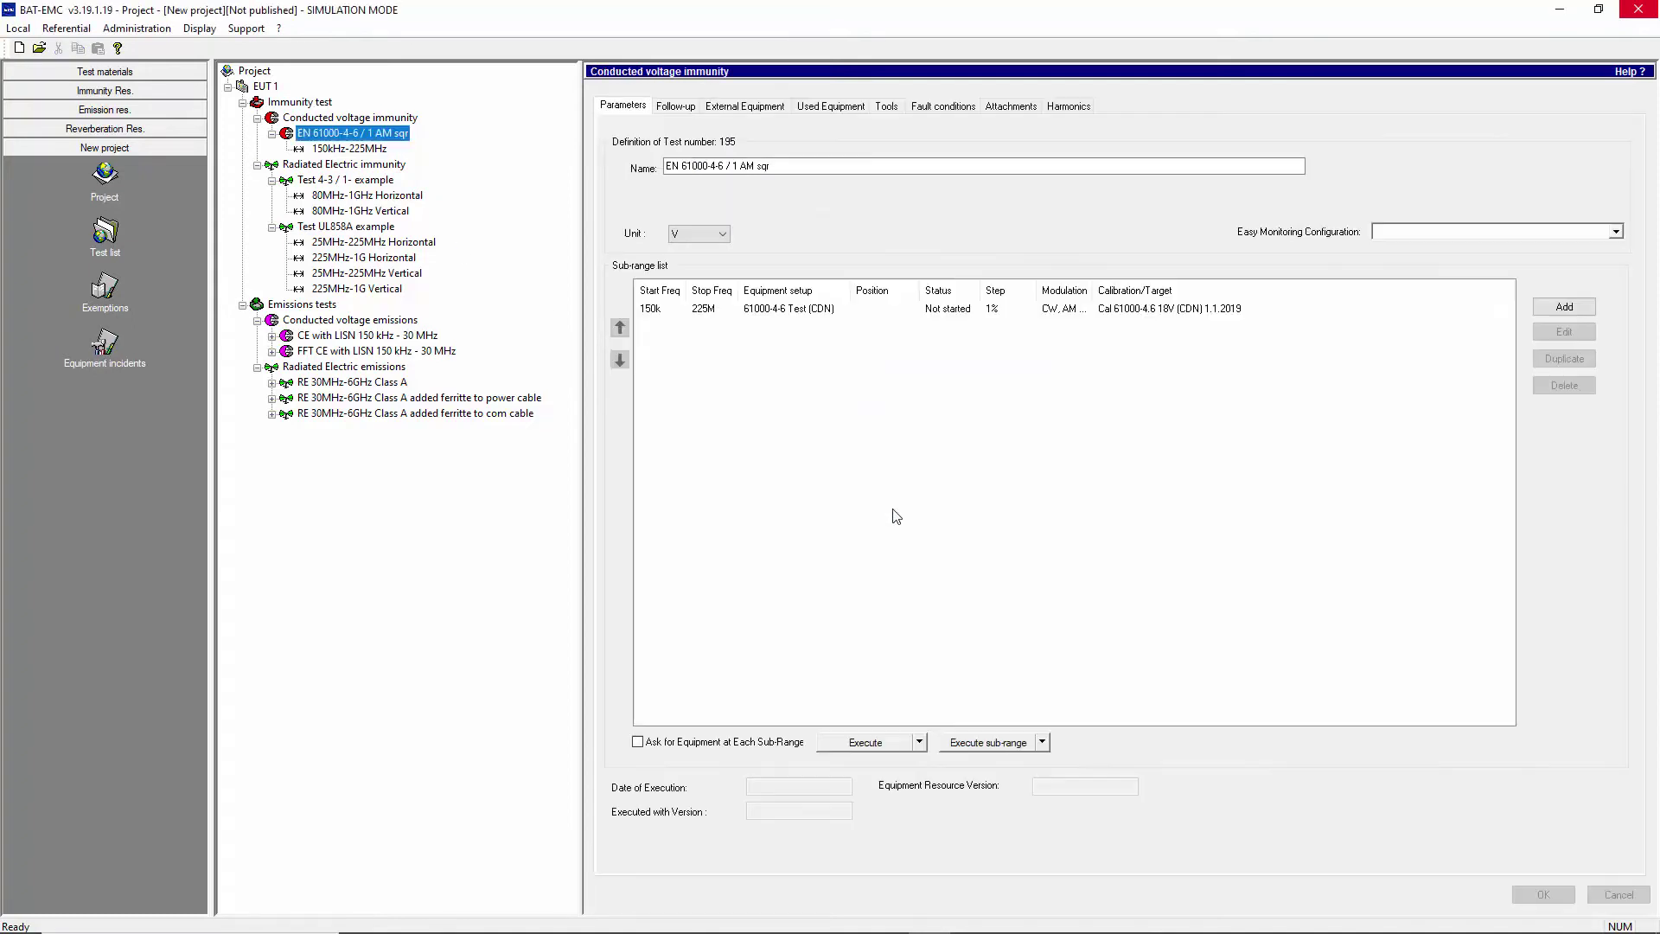
Execute the EN 61000-4-6 / 1 AM sqr test and stay in simulation mode
{"action": "left_click", "coordinate": [869, 746]}
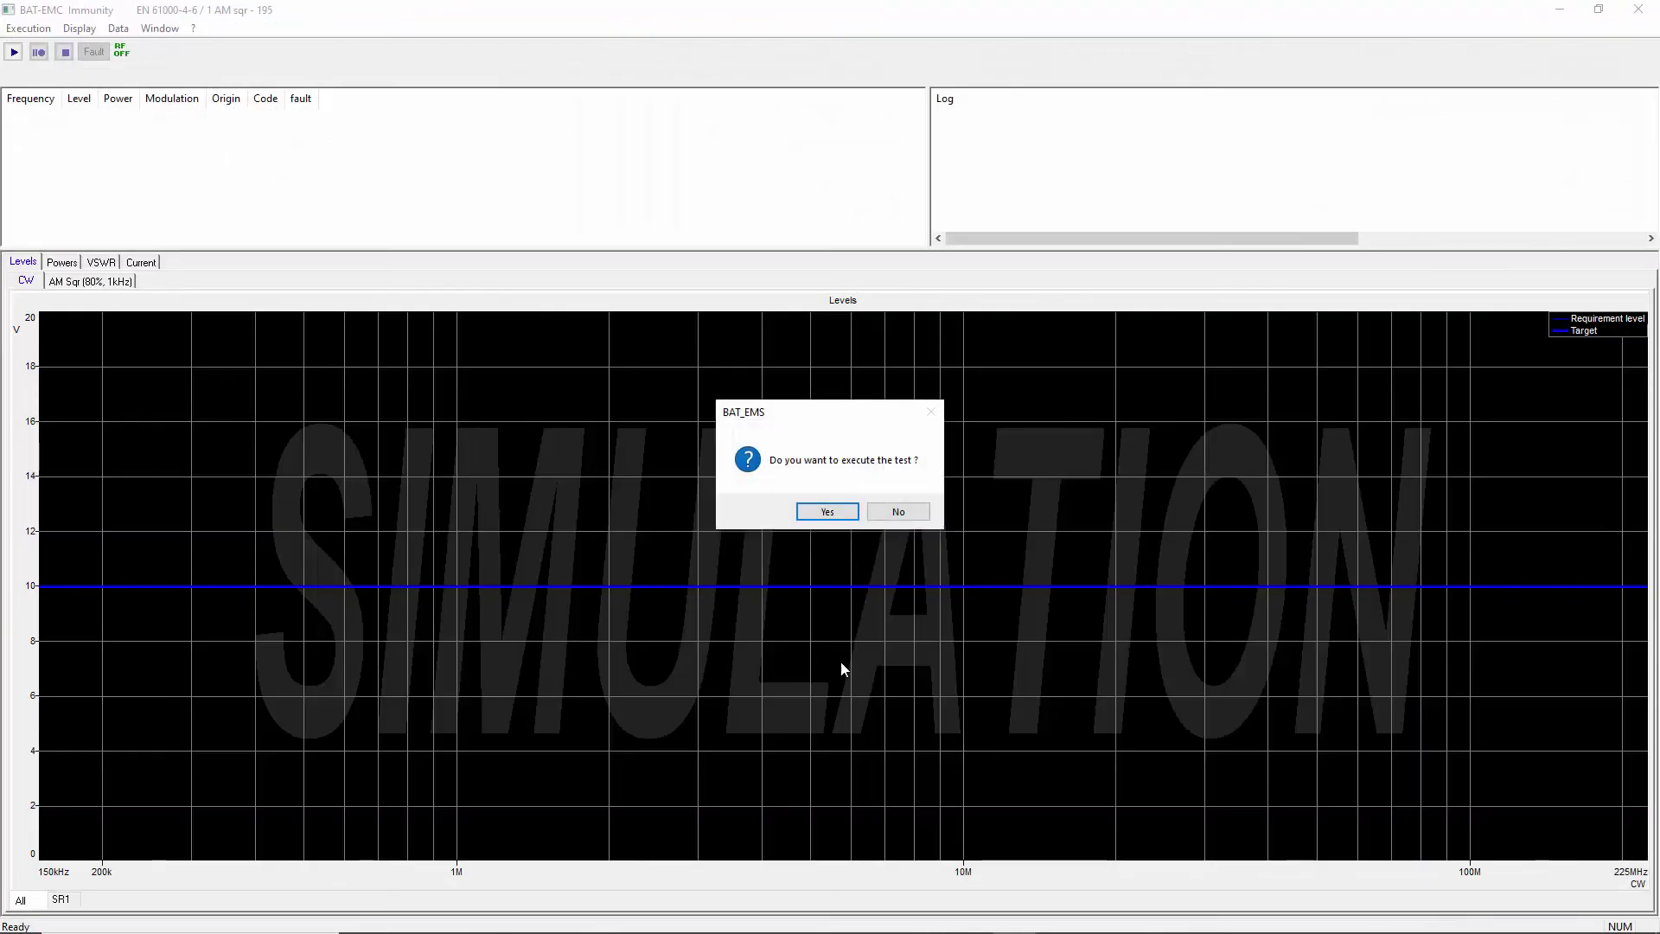
{"action": "left_click", "coordinate": [829, 514]}
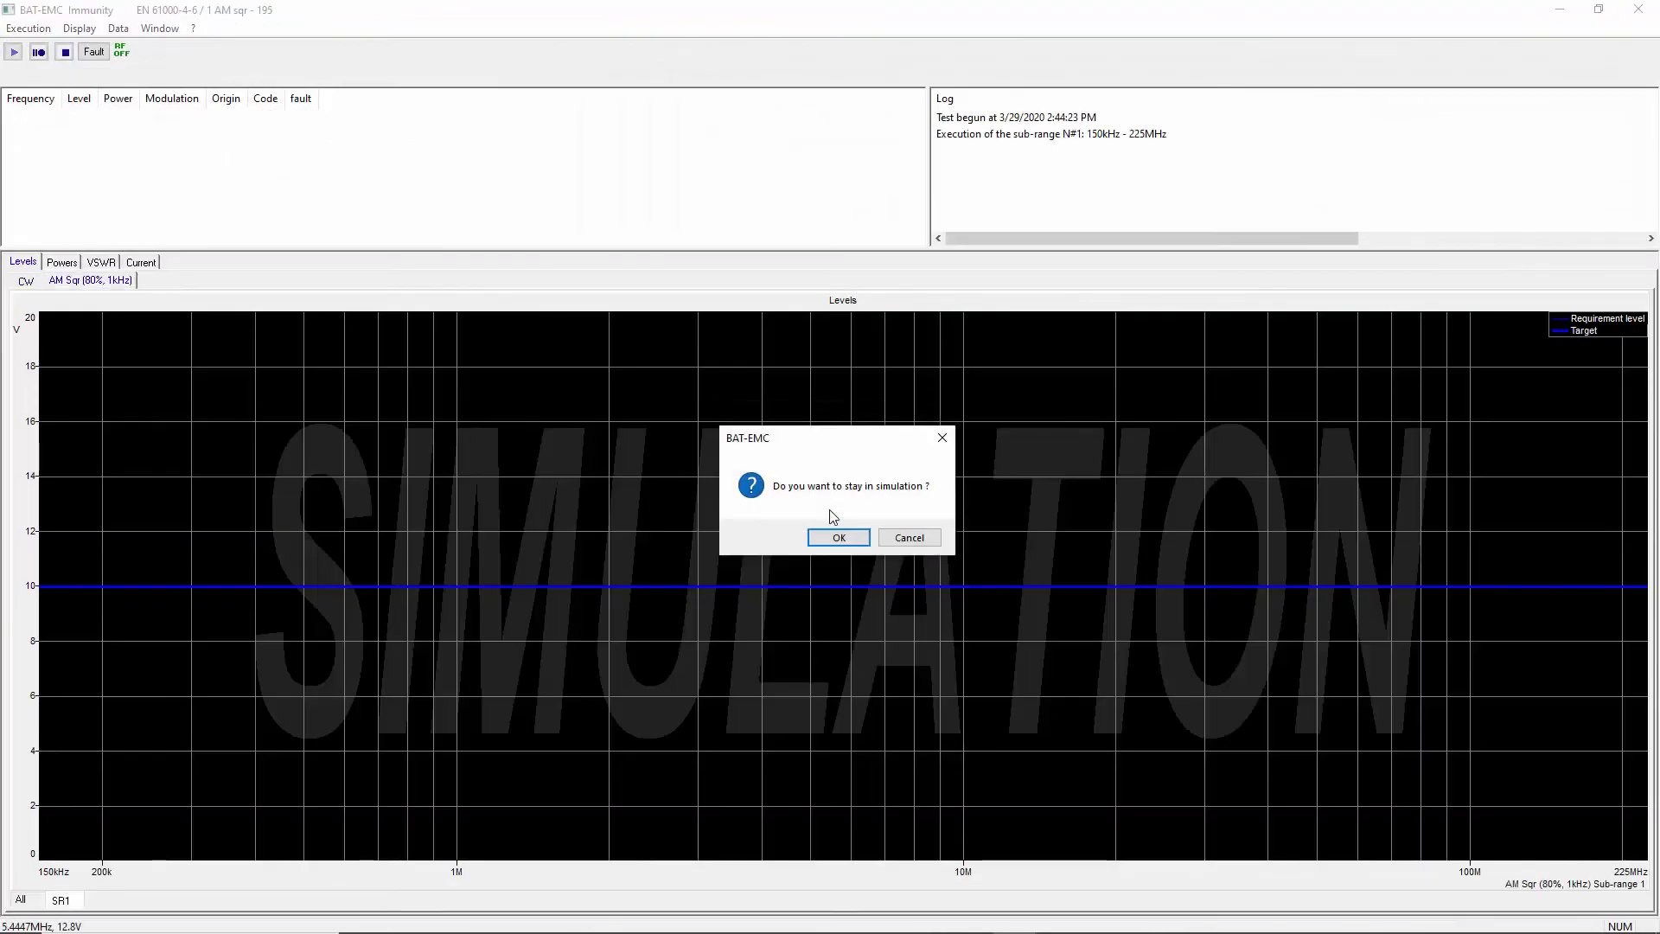
{"action": "left_click", "coordinate": [825, 545]}
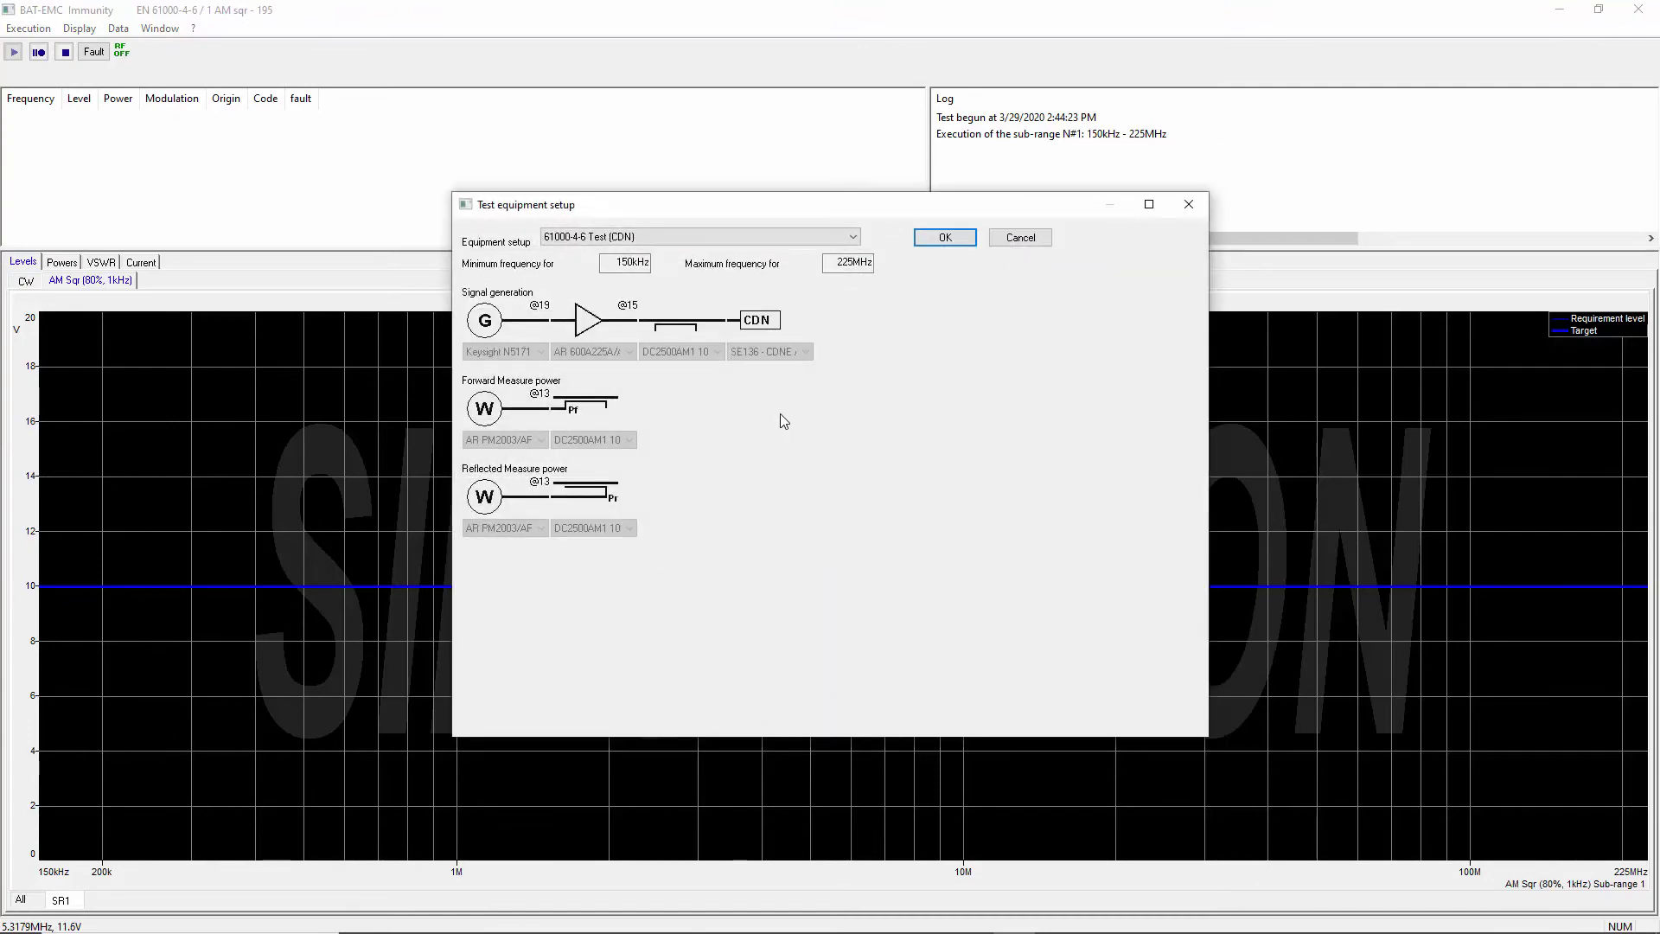
Accept the 61000-4-6 Test (CDN) equipment setup and check the running test's power and VSWR graphs before returning to the levels graph
{"action": "left_click", "coordinate": [947, 239]}
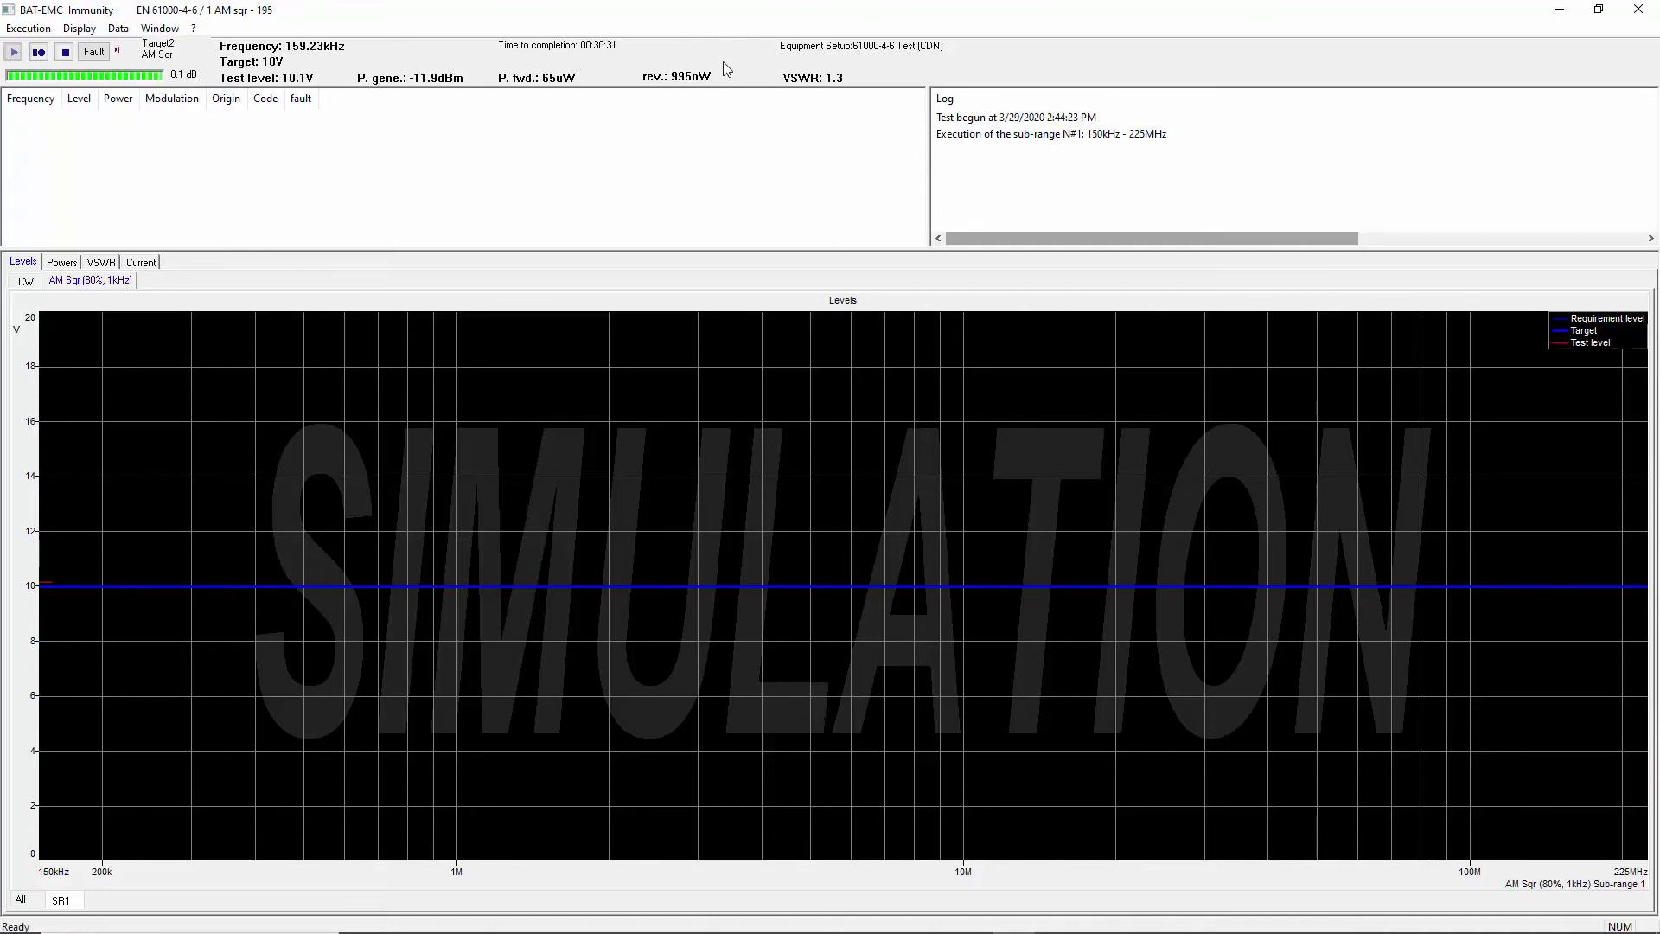
{"action": "left_click", "coordinate": [61, 263]}
{"action": "left_click", "coordinate": [100, 263]}
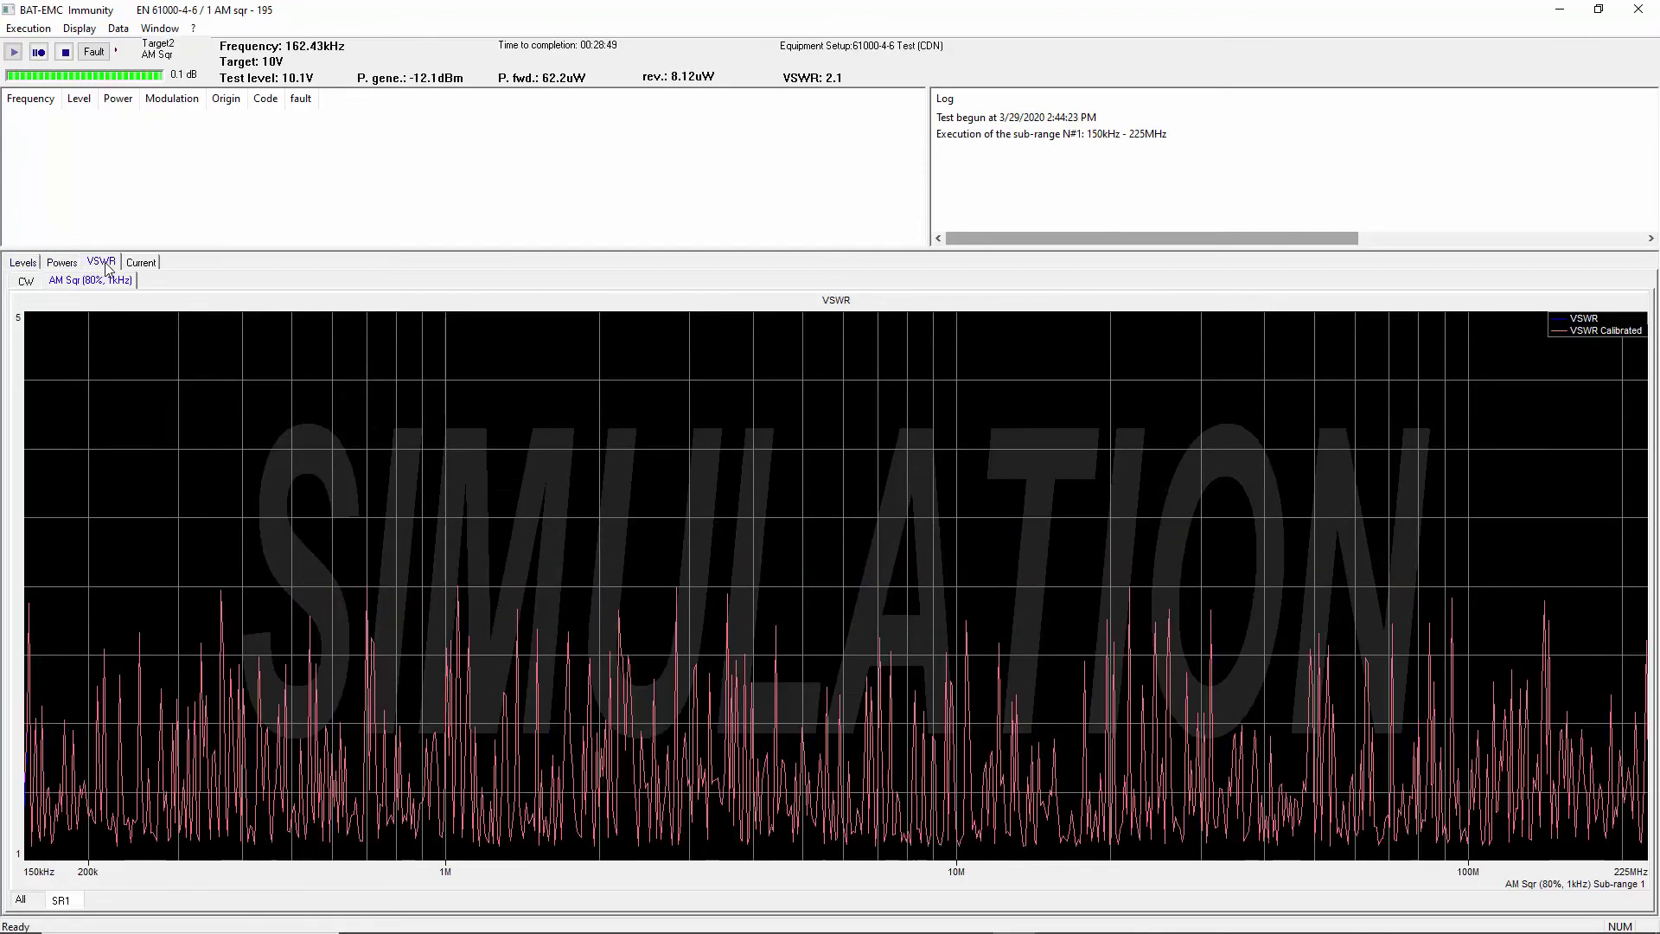
{"action": "left_click", "coordinate": [24, 263]}
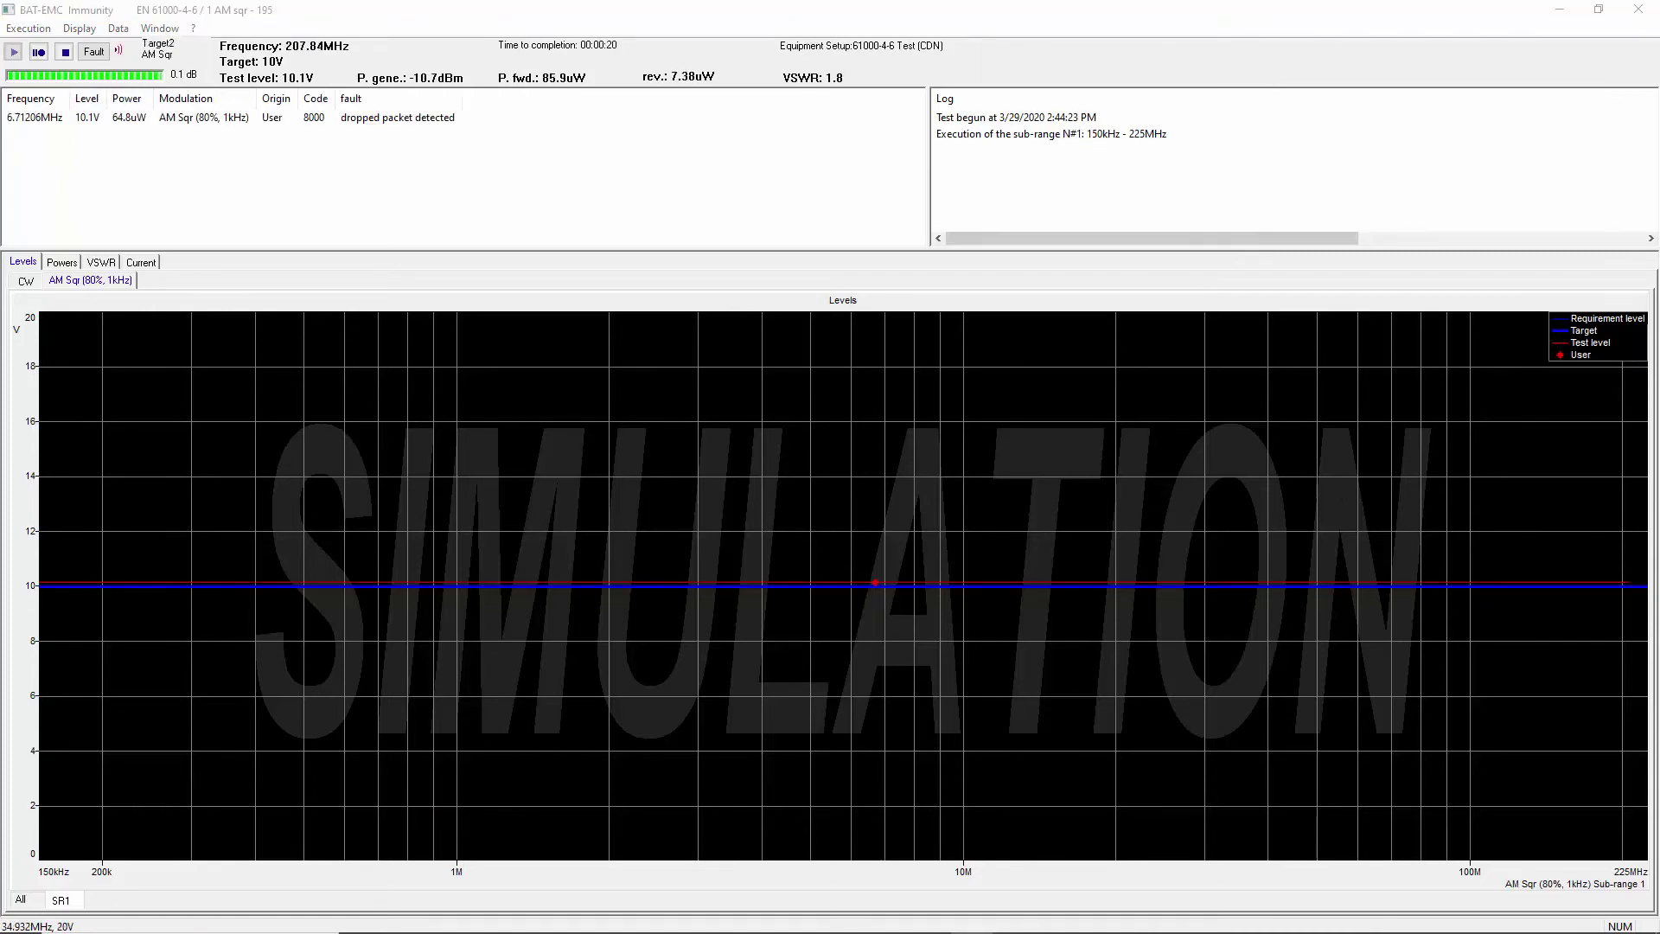
Log a user fault that suspends the test with the comment "2nd dropped packet detected", then resume the test, saving the fault and continuing
{"action": "left_click", "coordinate": [1566, 659]}
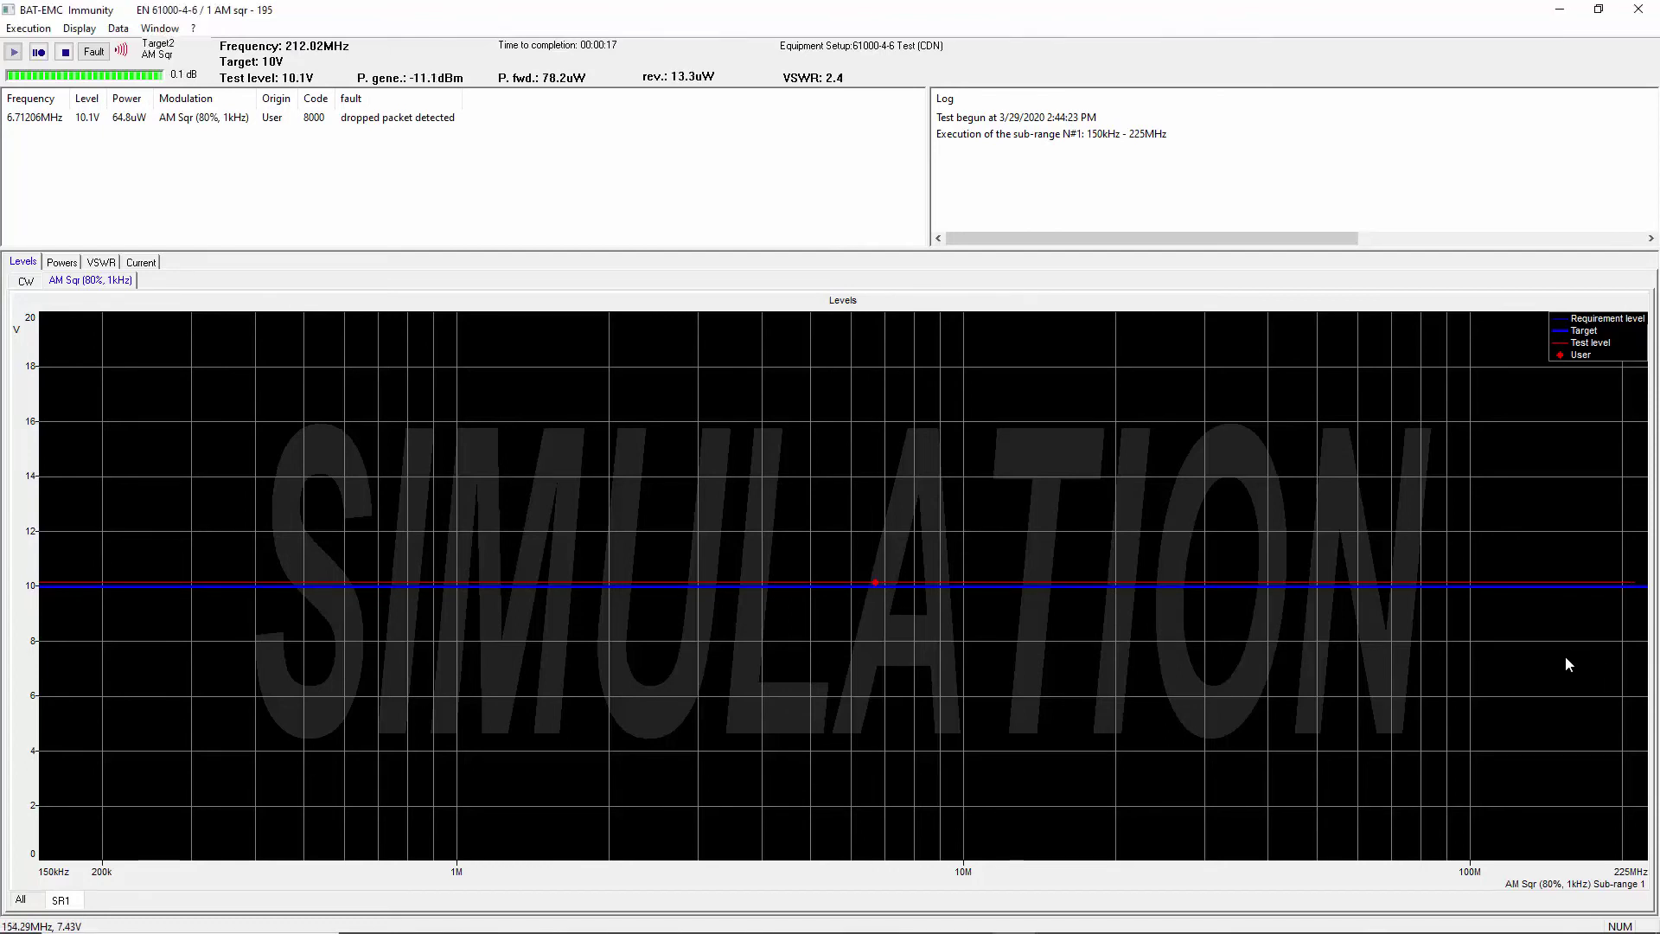
{"action": "key", "text": "space"}
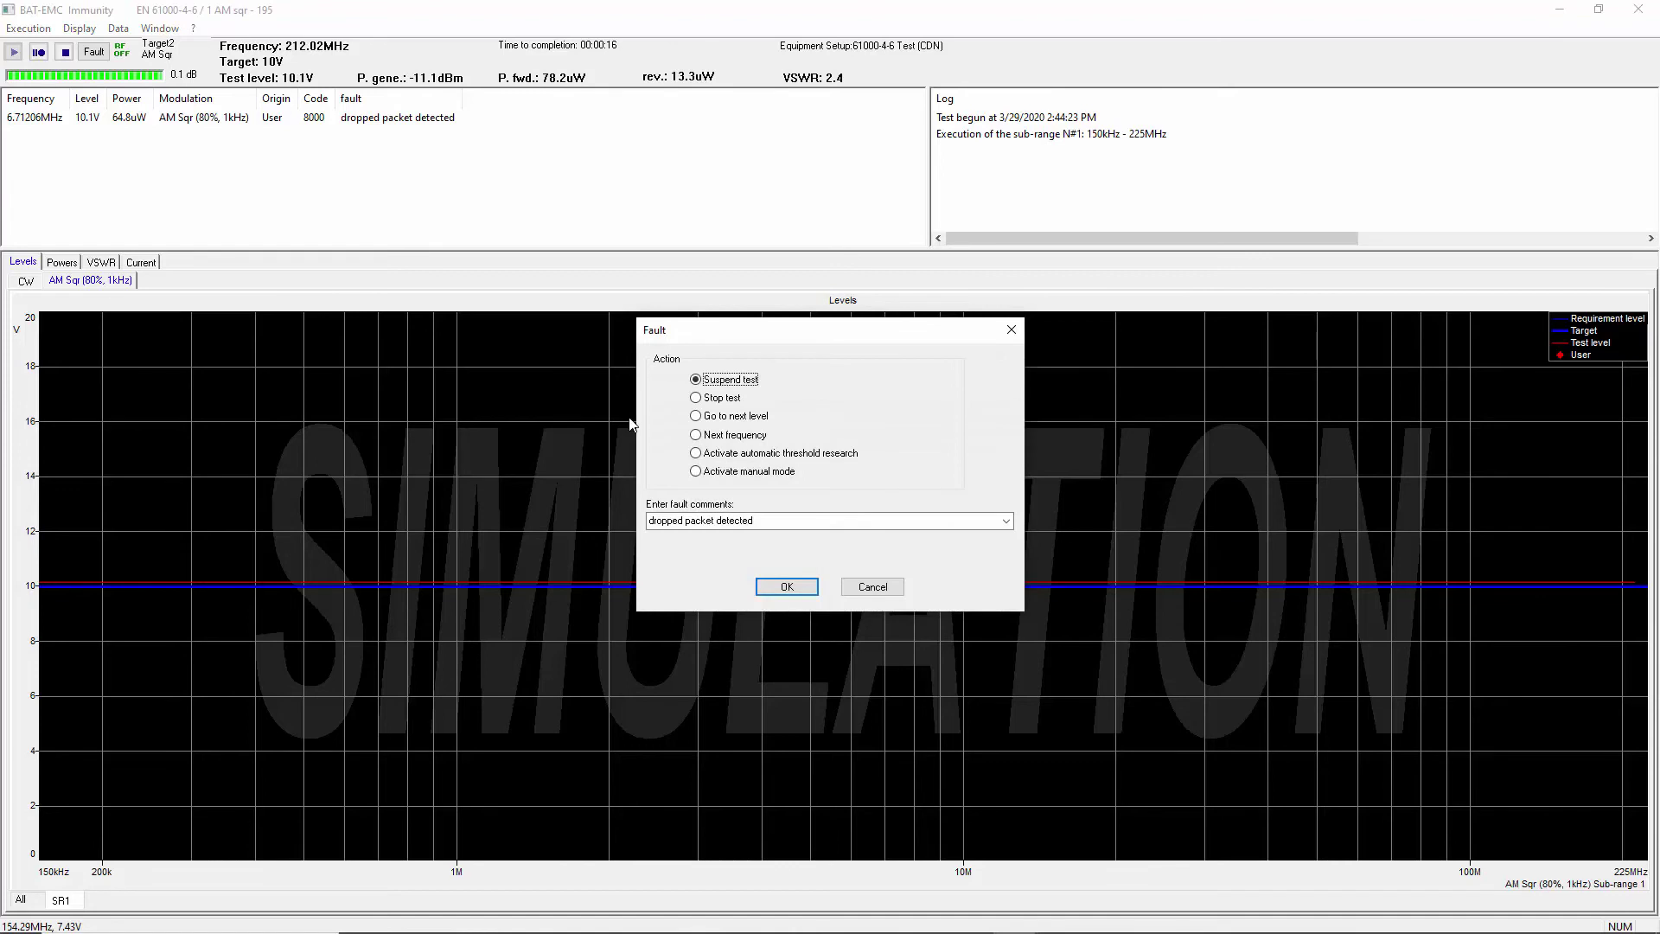
{"action": "left_click", "coordinate": [768, 522]}
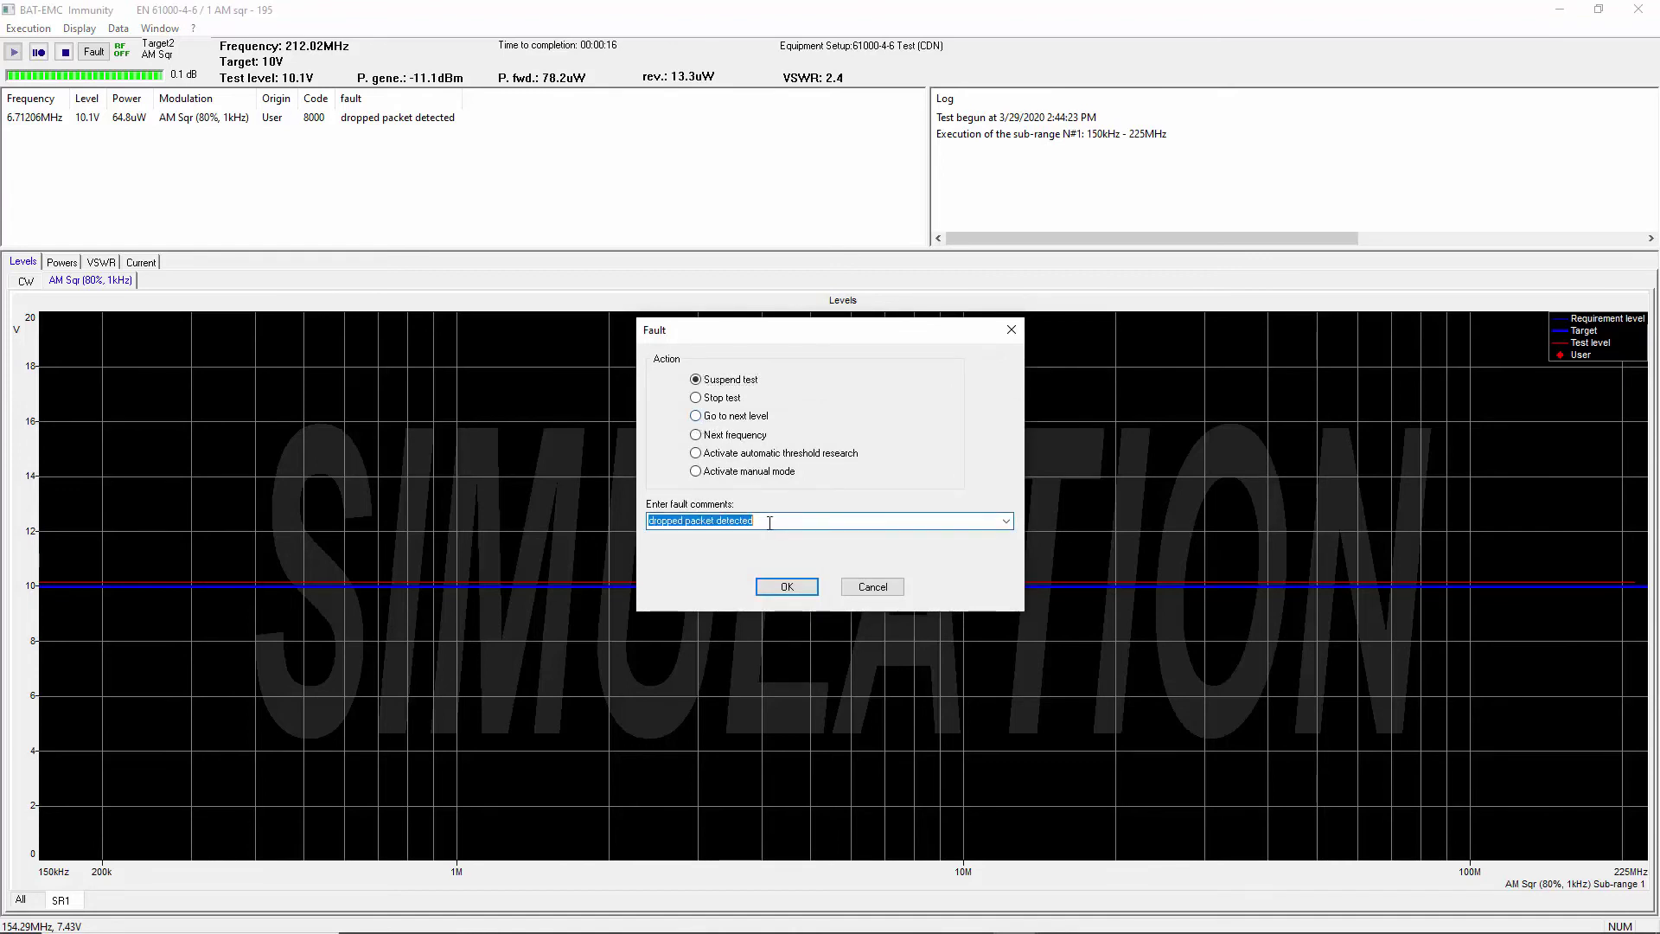
{"action": "left_click", "coordinate": [652, 522]}
{"action": "type", "text": "2nd"}
{"action": "left_click", "coordinate": [783, 588]}
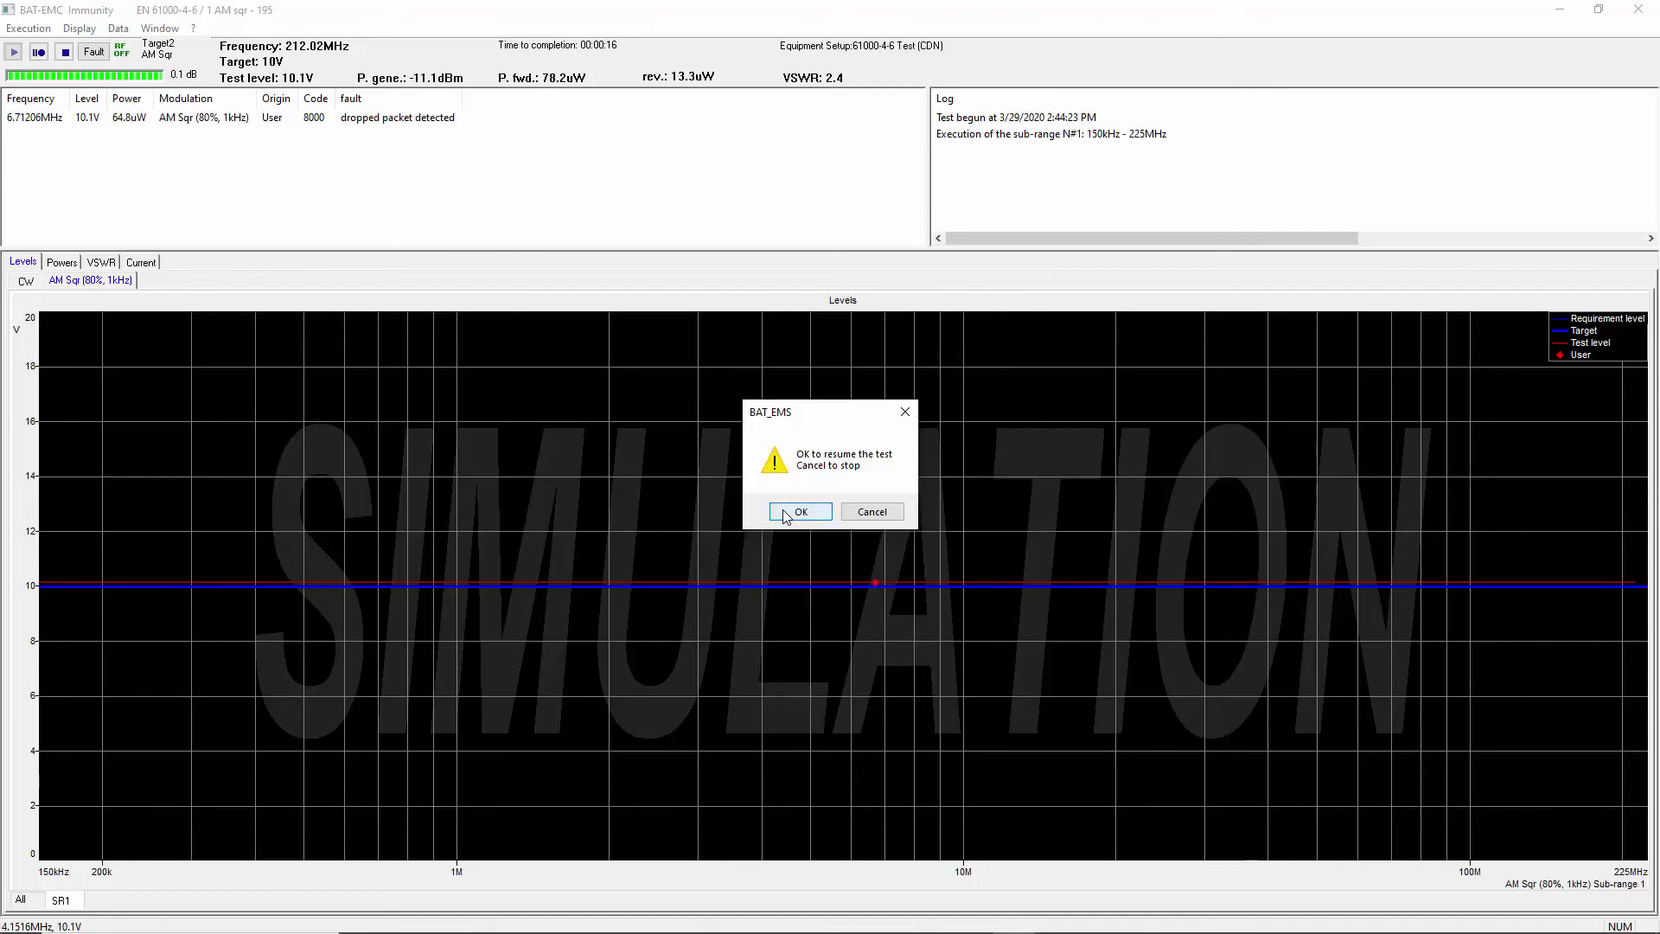
{"action": "left_click", "coordinate": [786, 515]}
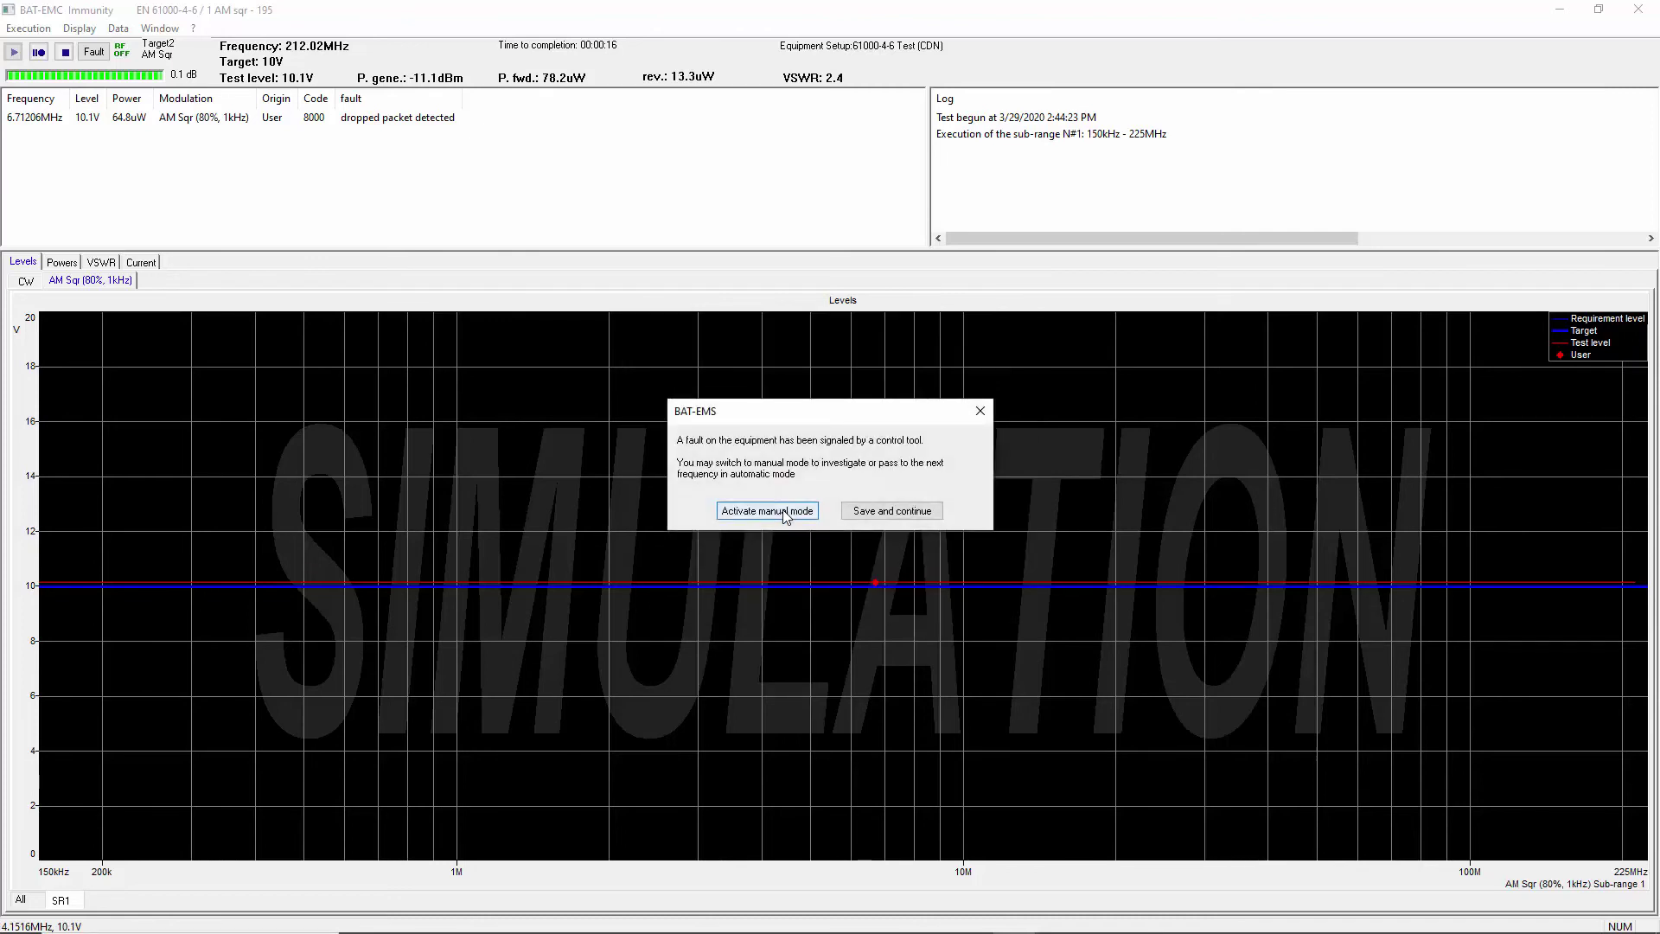
{"action": "left_click", "coordinate": [868, 515]}
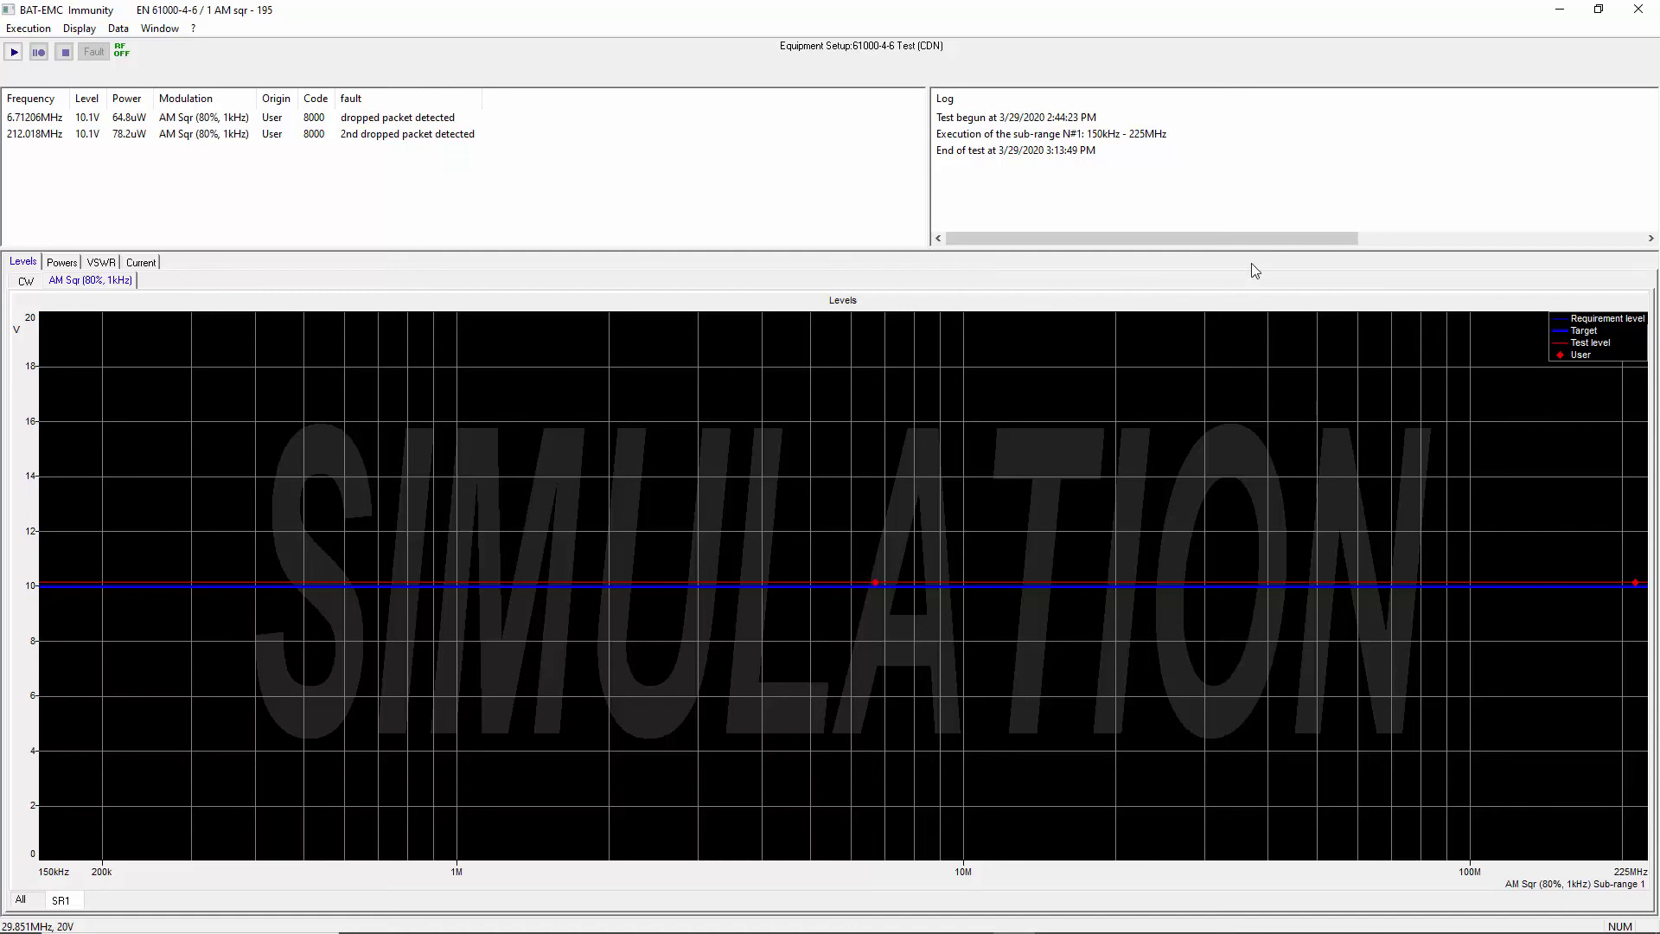
Close the finished test run and generate the test's report from the template Conducted Voltage Immunity - revised generic.dot, saving it as report 1
{"action": "left_click", "coordinate": [1639, 11]}
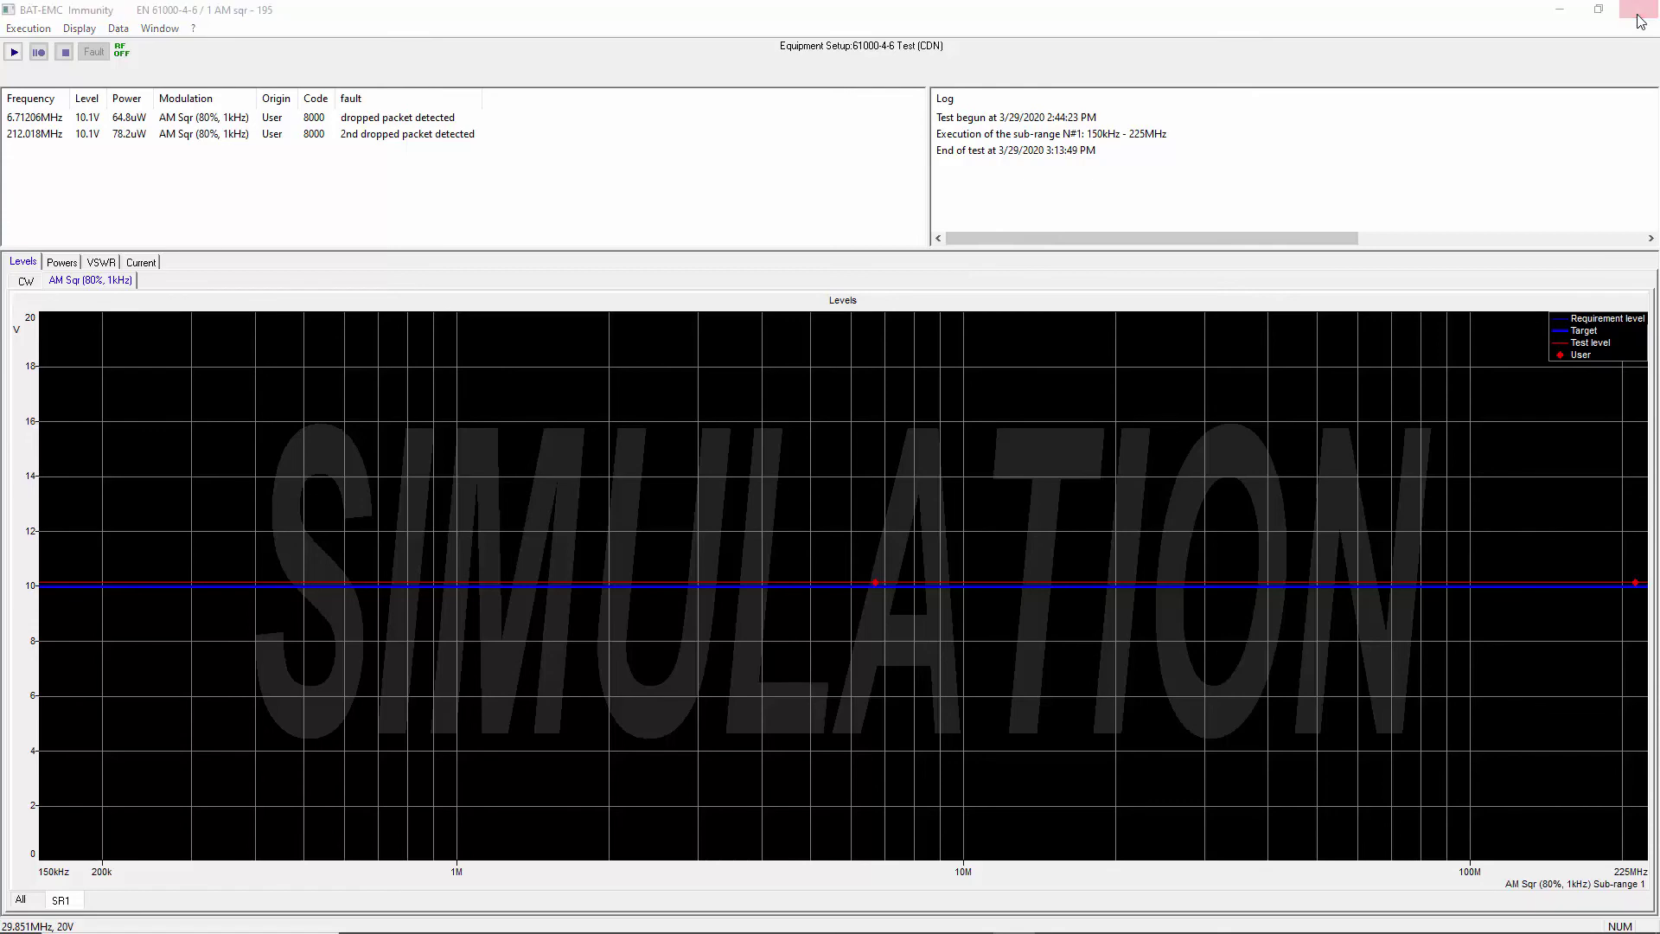
{"action": "left_click", "coordinate": [729, 620]}
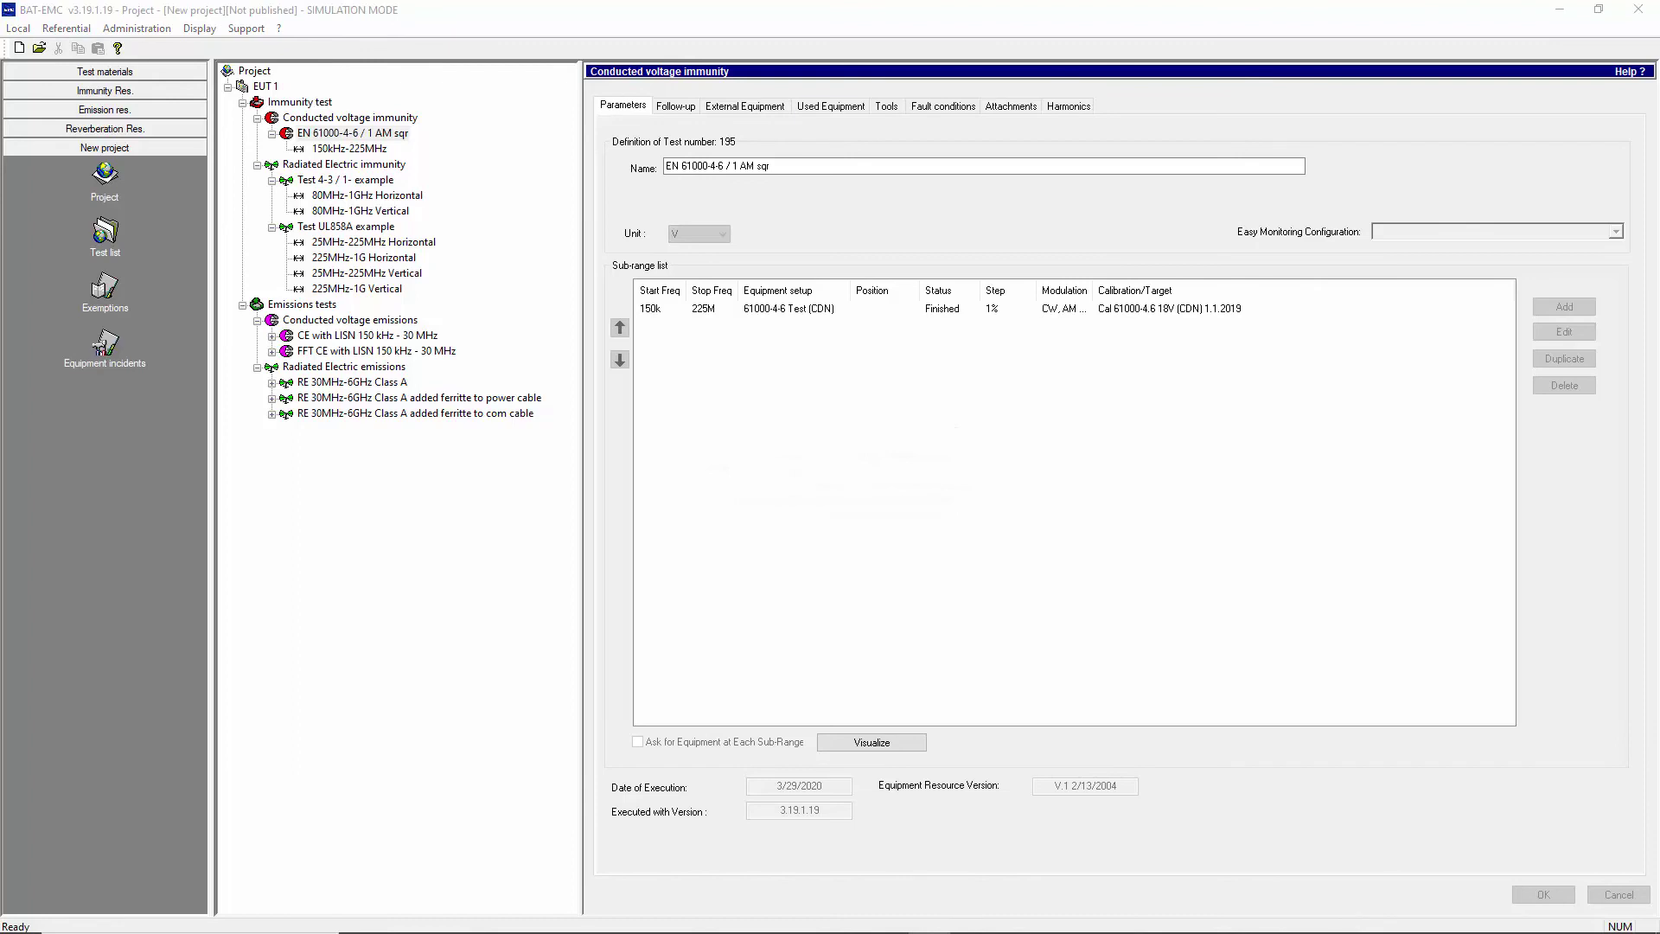
{"action": "right_click", "coordinate": [351, 138]}
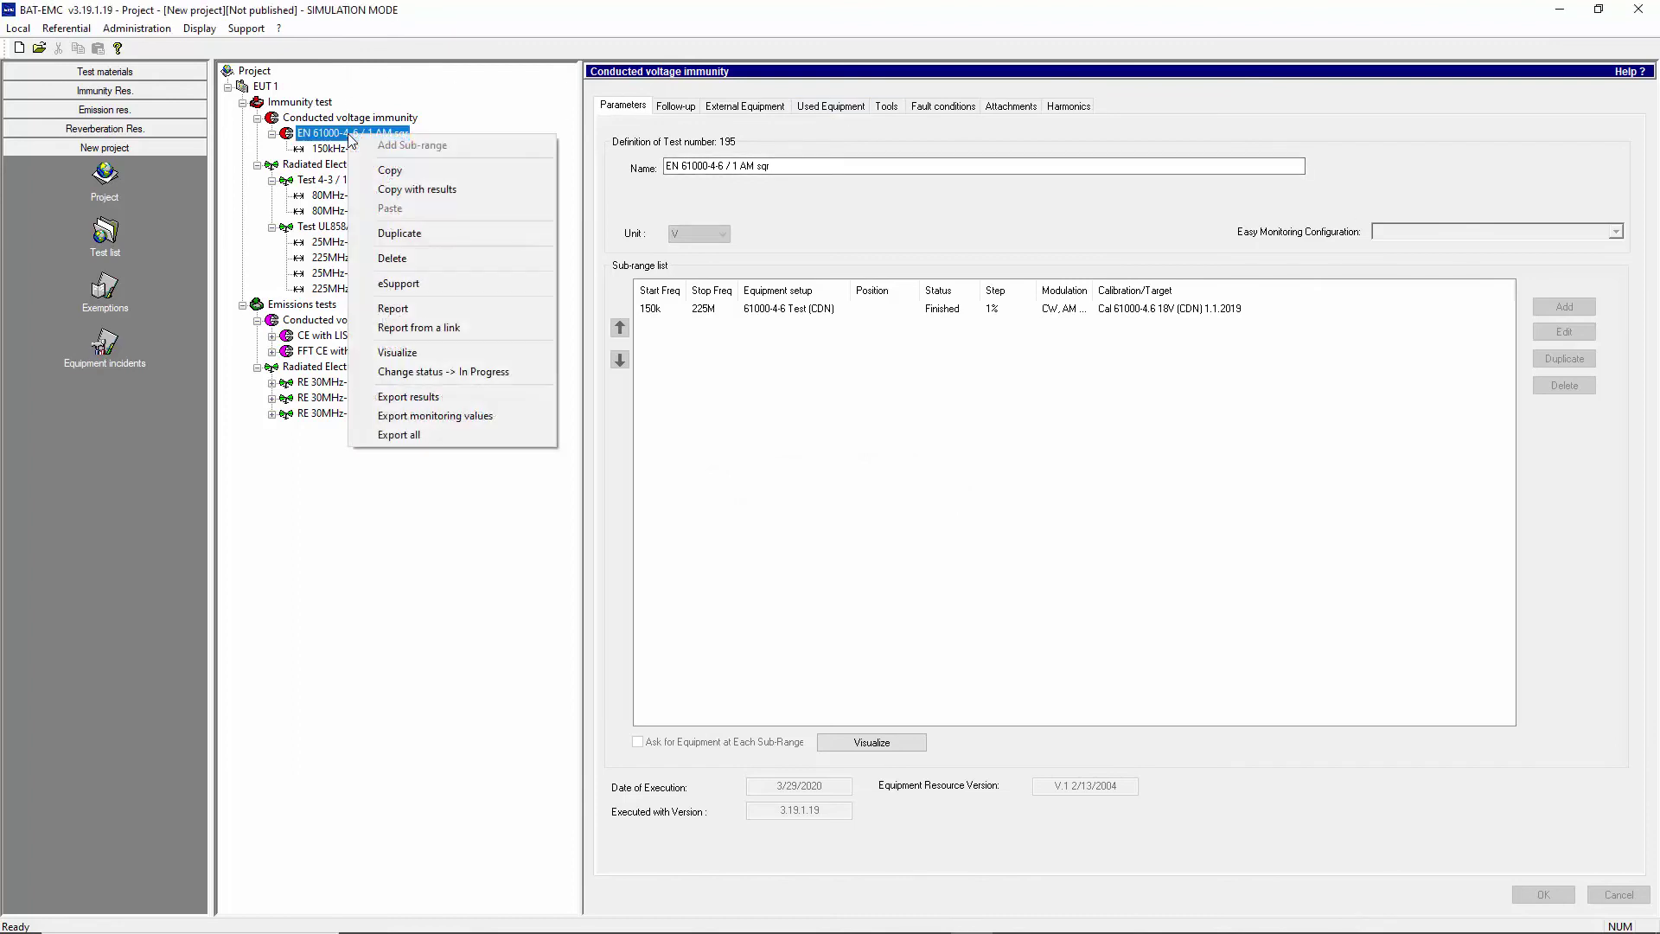
{"action": "left_click", "coordinate": [433, 309]}
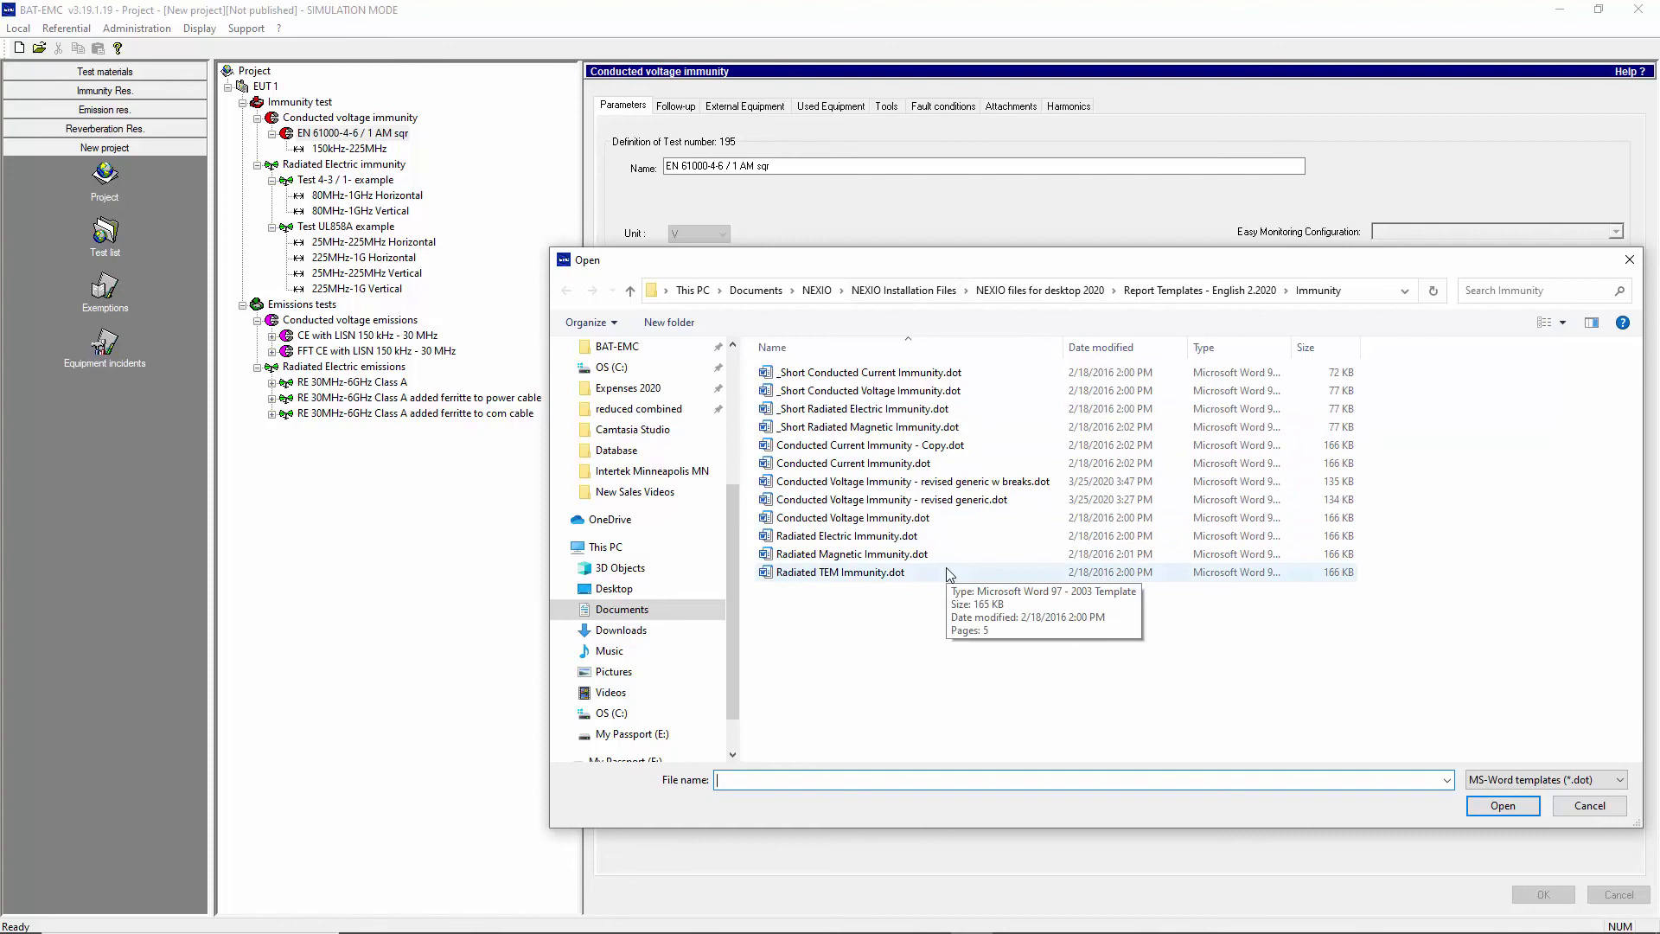
{"action": "left_click", "coordinate": [936, 506]}
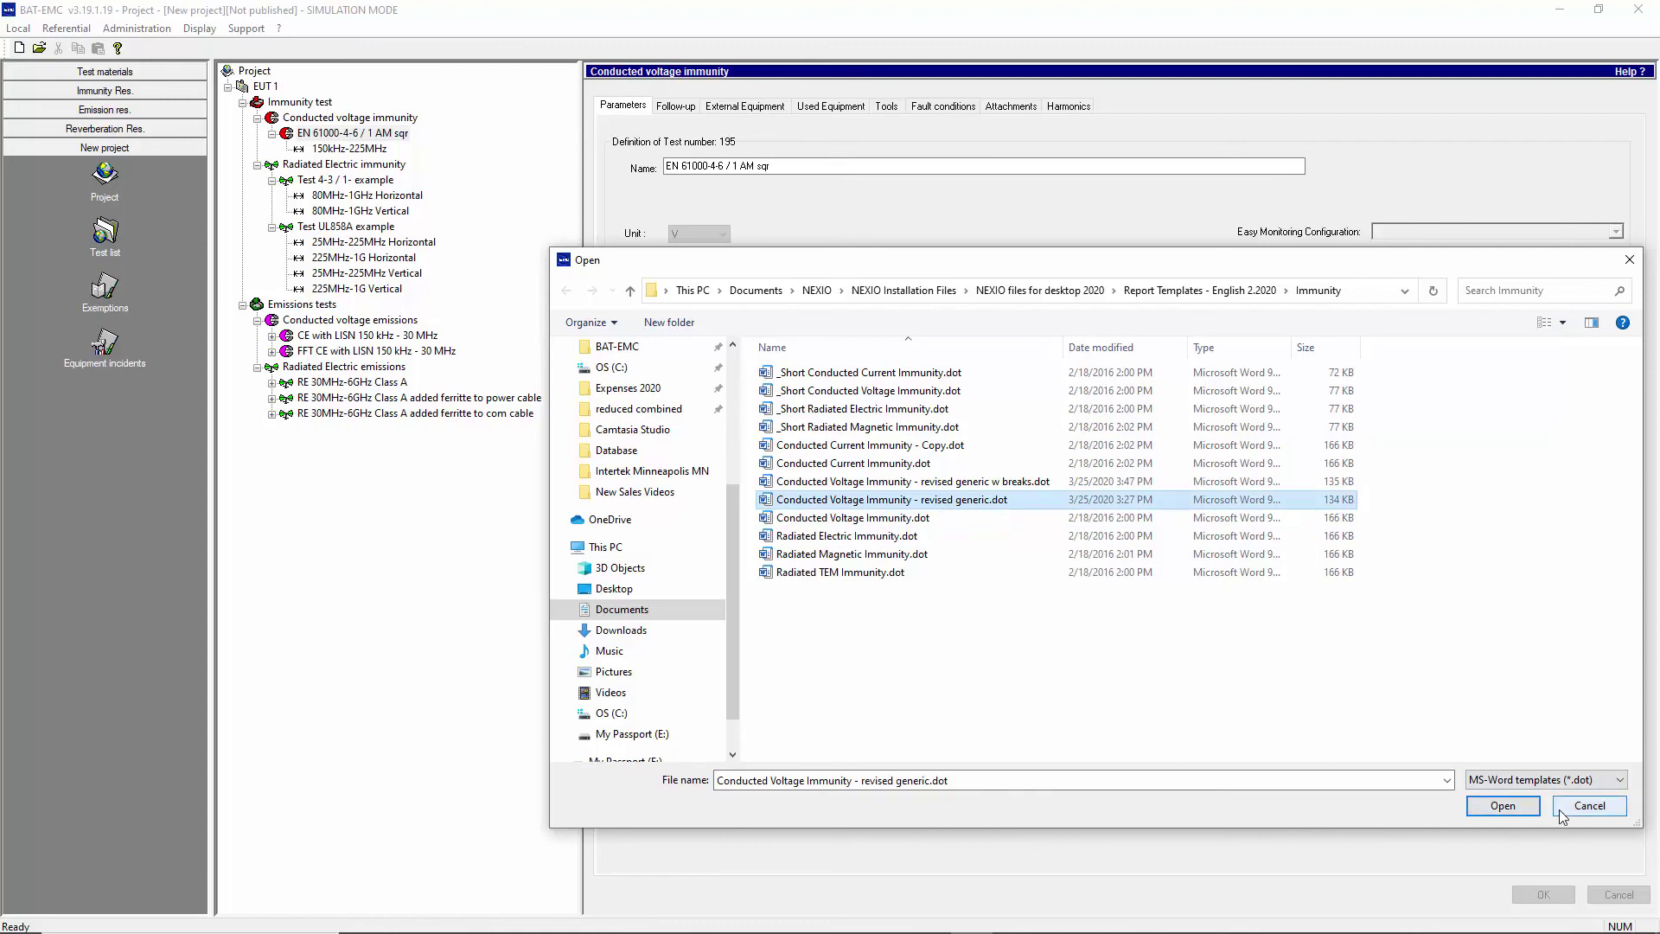
{"action": "left_click", "coordinate": [1503, 805]}
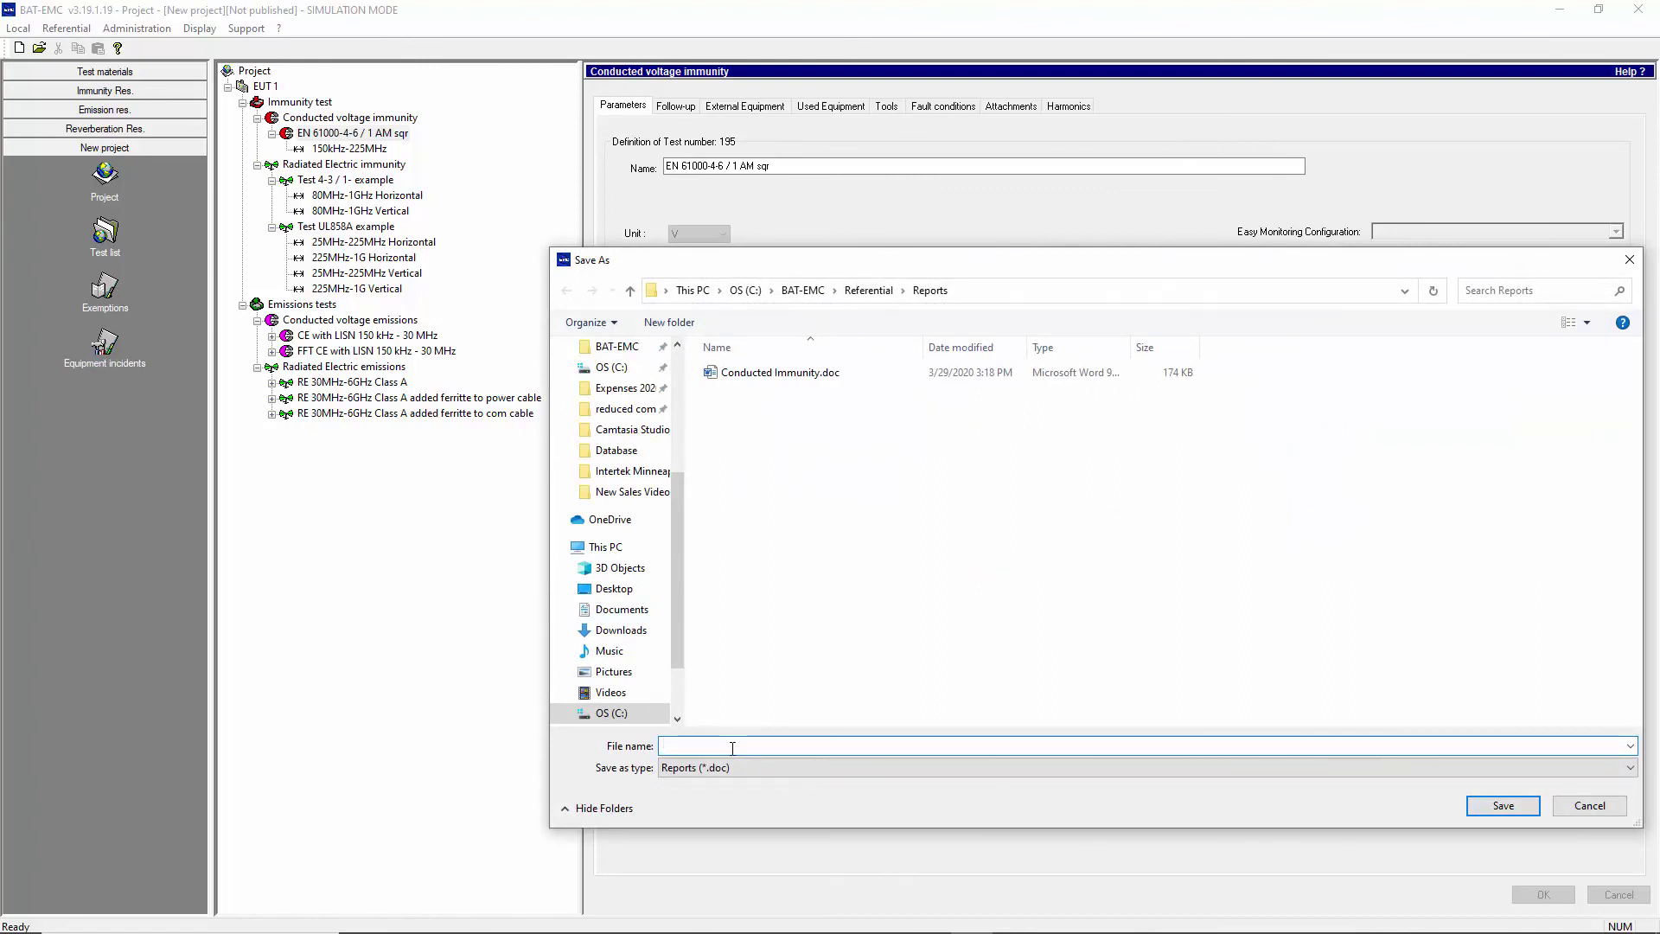
{"action": "type", "text": "report 1"}
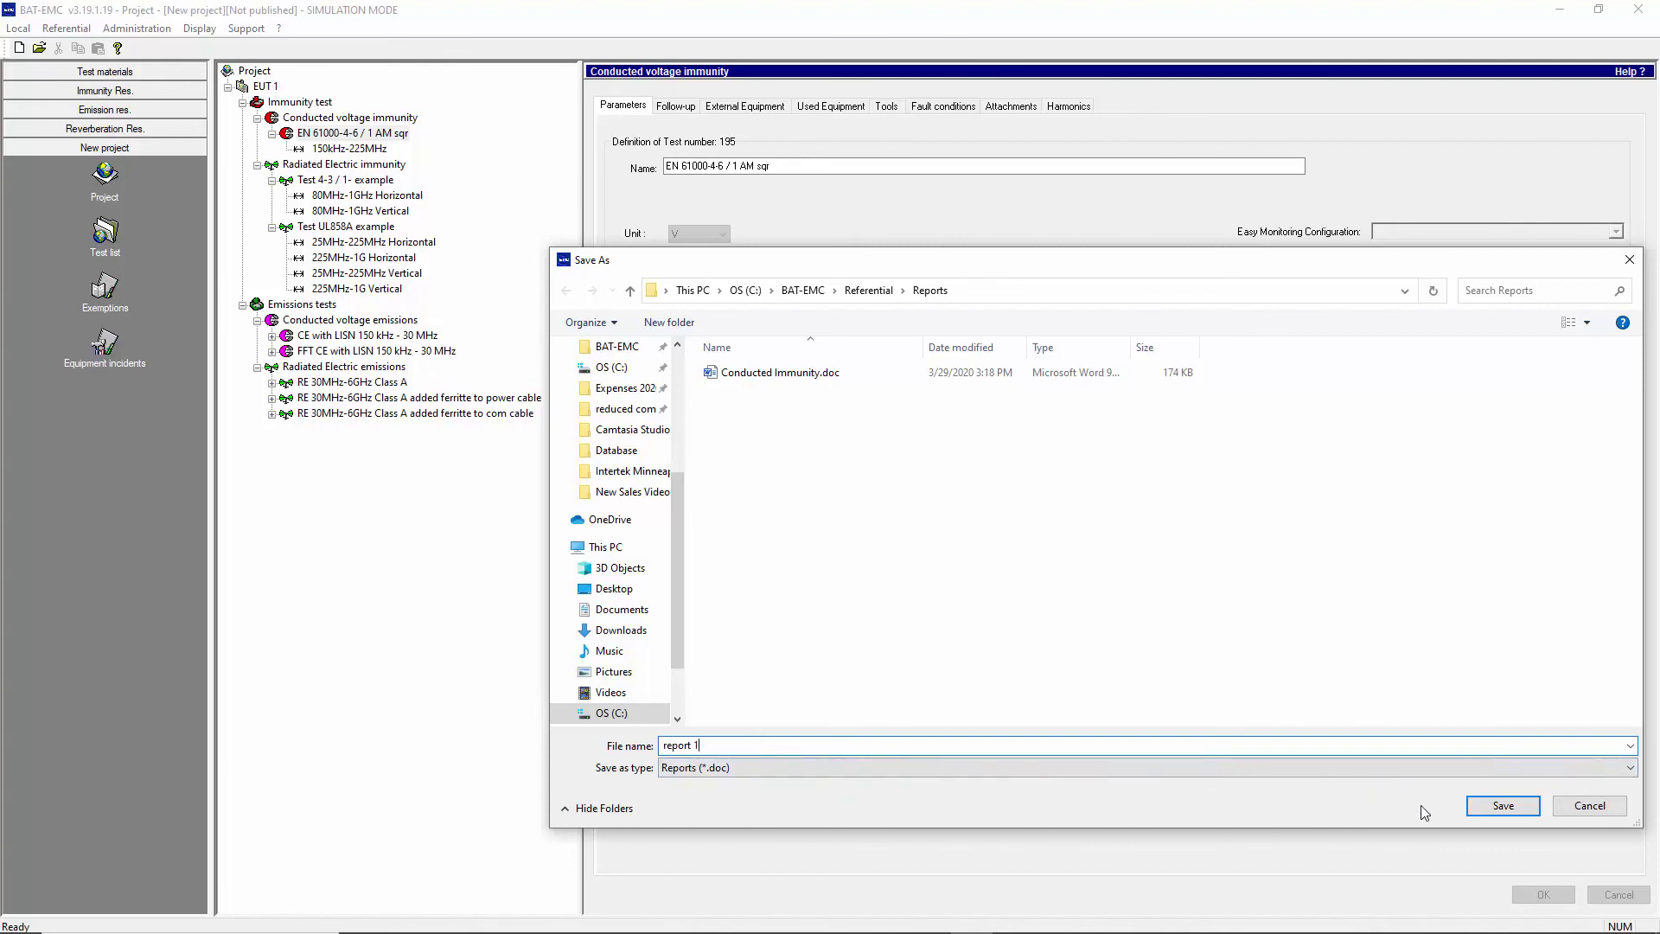
{"action": "left_click", "coordinate": [1499, 809]}
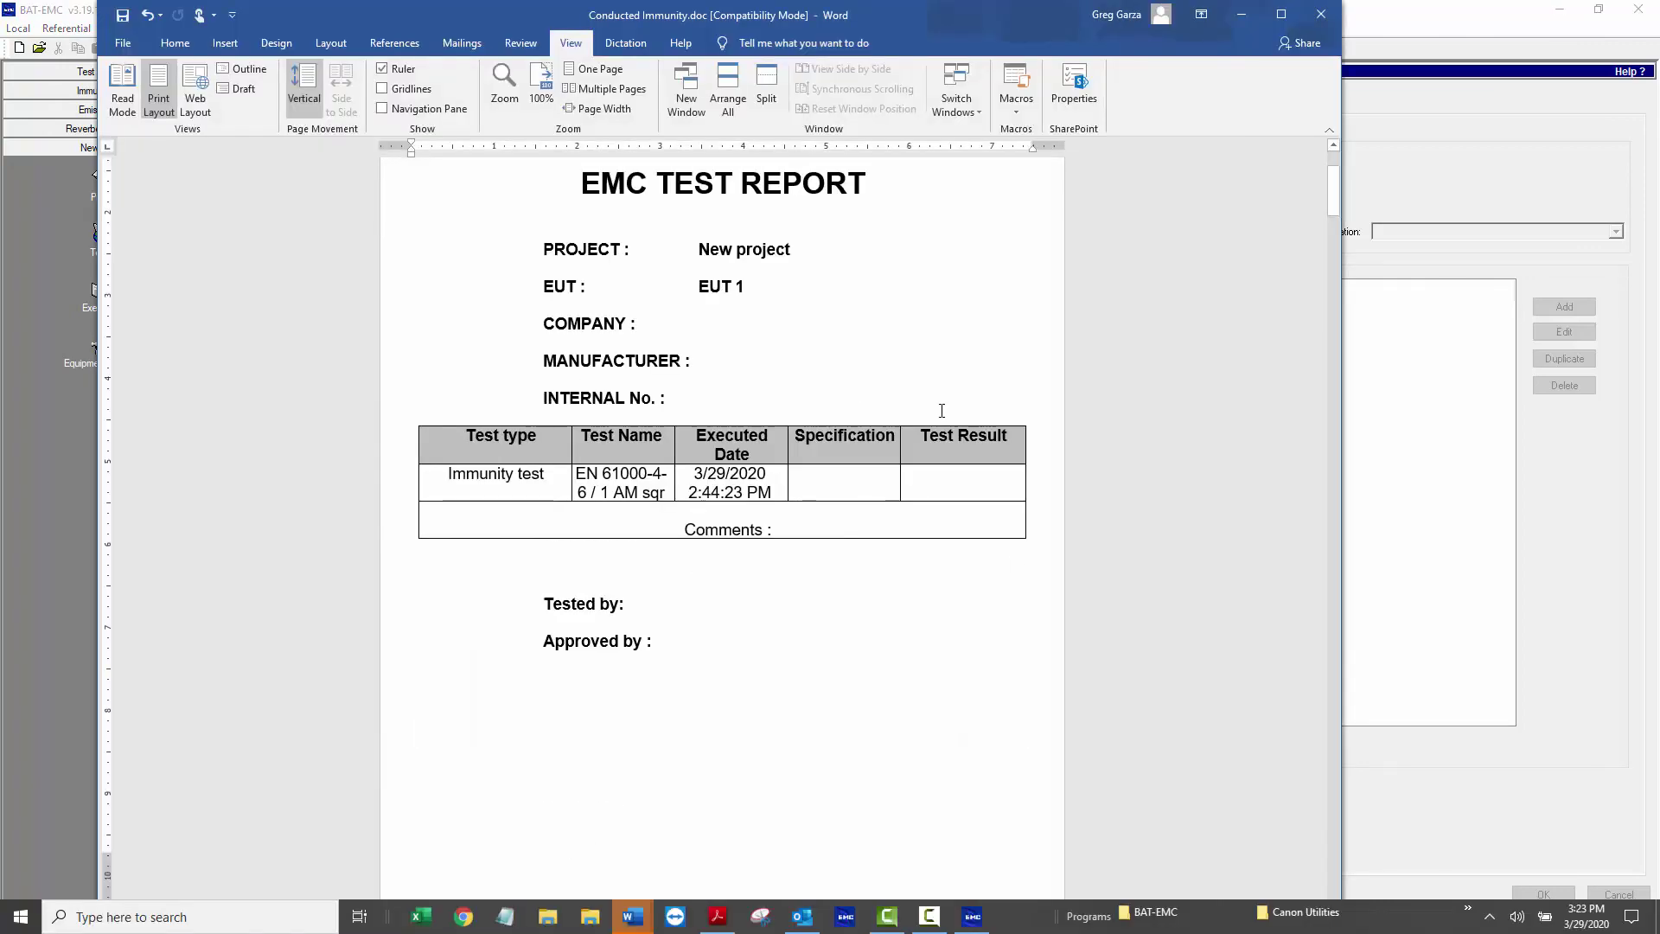
Review the Conducted Immunity.doc report in Word, examining its test information, fault results, equipment list, and level and power graphs
{"action": "scroll", "coordinate": [941, 410], "scroll_direction": "down", "scroll_amount": 8}
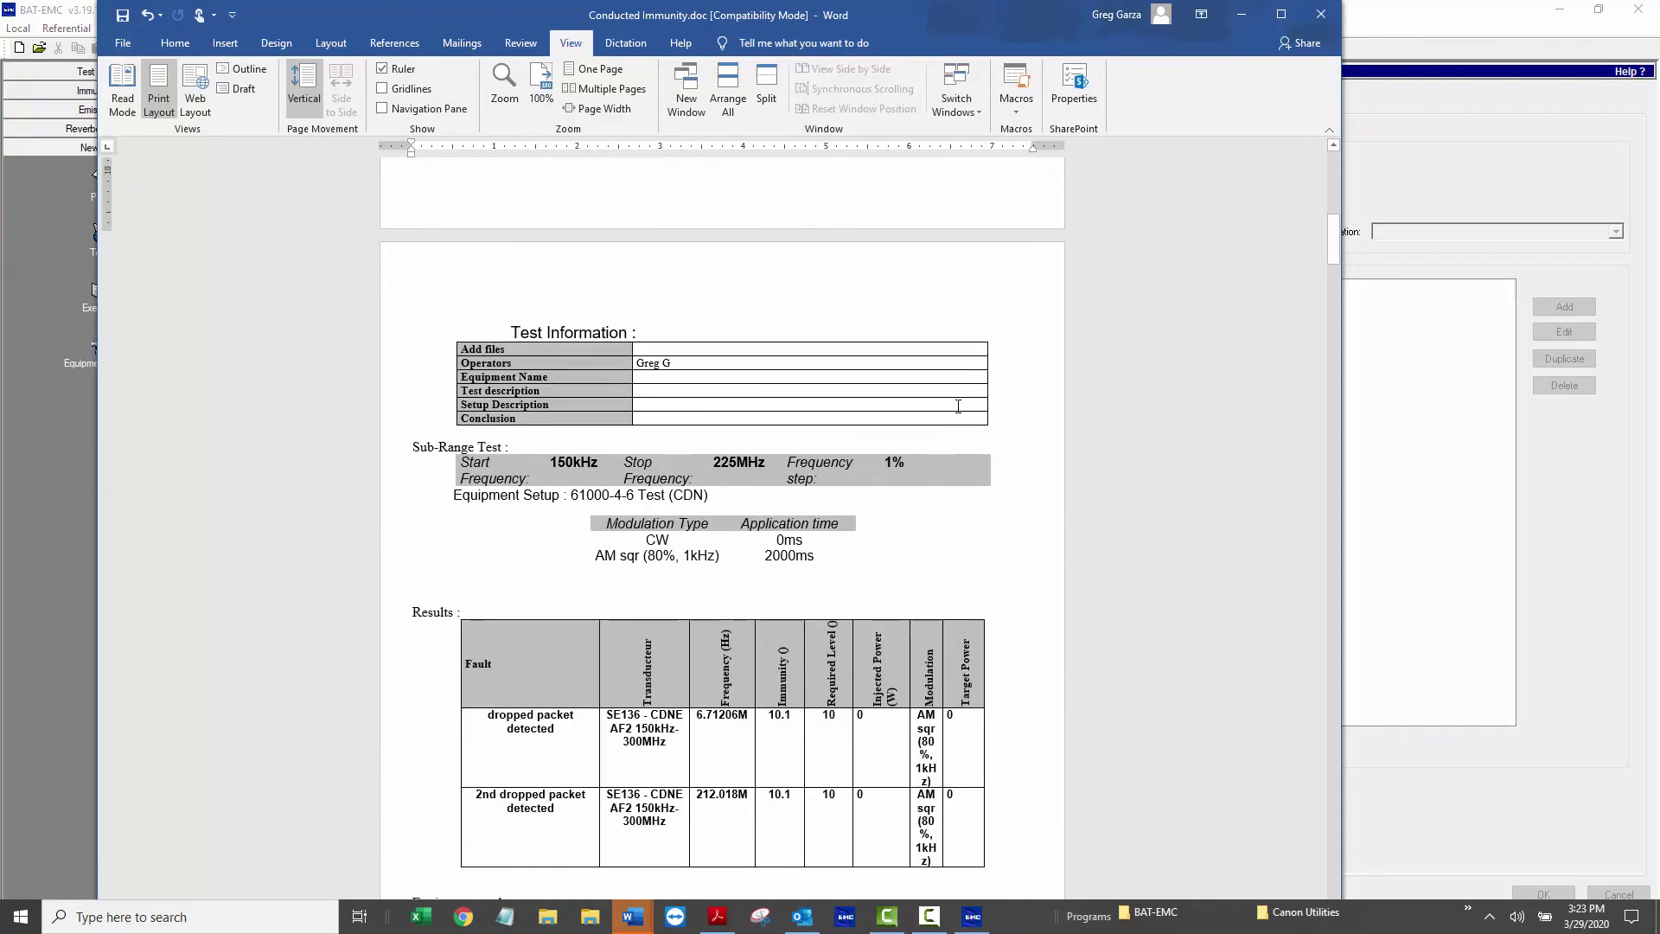
{"action": "scroll", "coordinate": [958, 407], "scroll_direction": "down", "scroll_amount": 3}
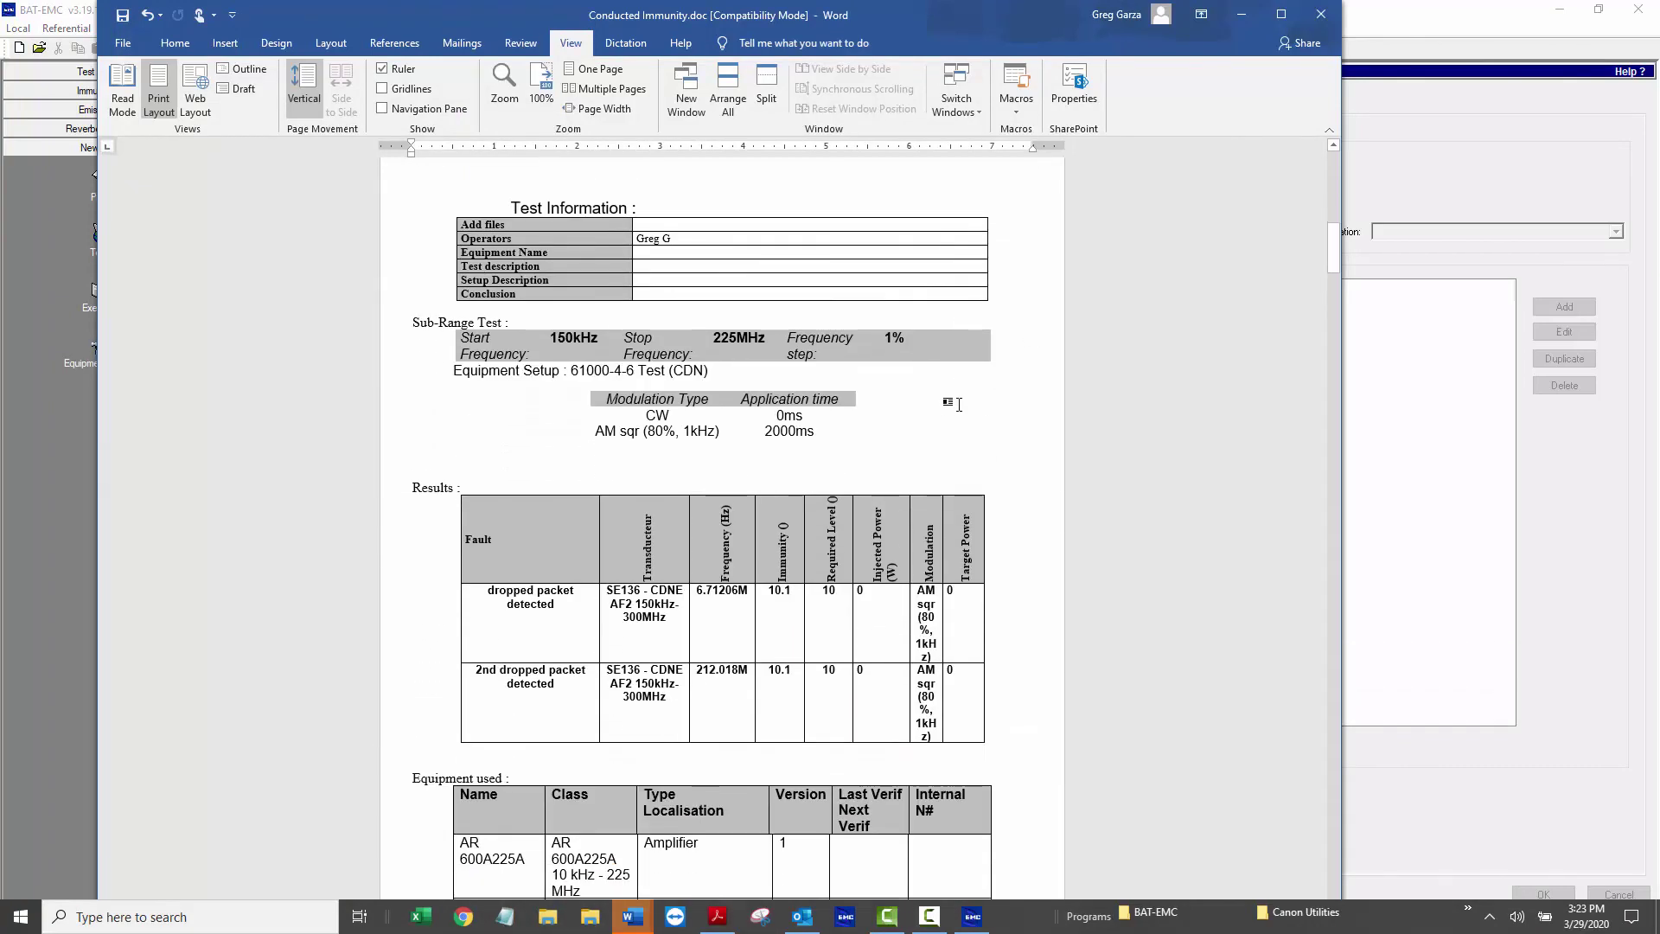
{"action": "scroll", "coordinate": [958, 404], "scroll_direction": "down", "scroll_amount": 3}
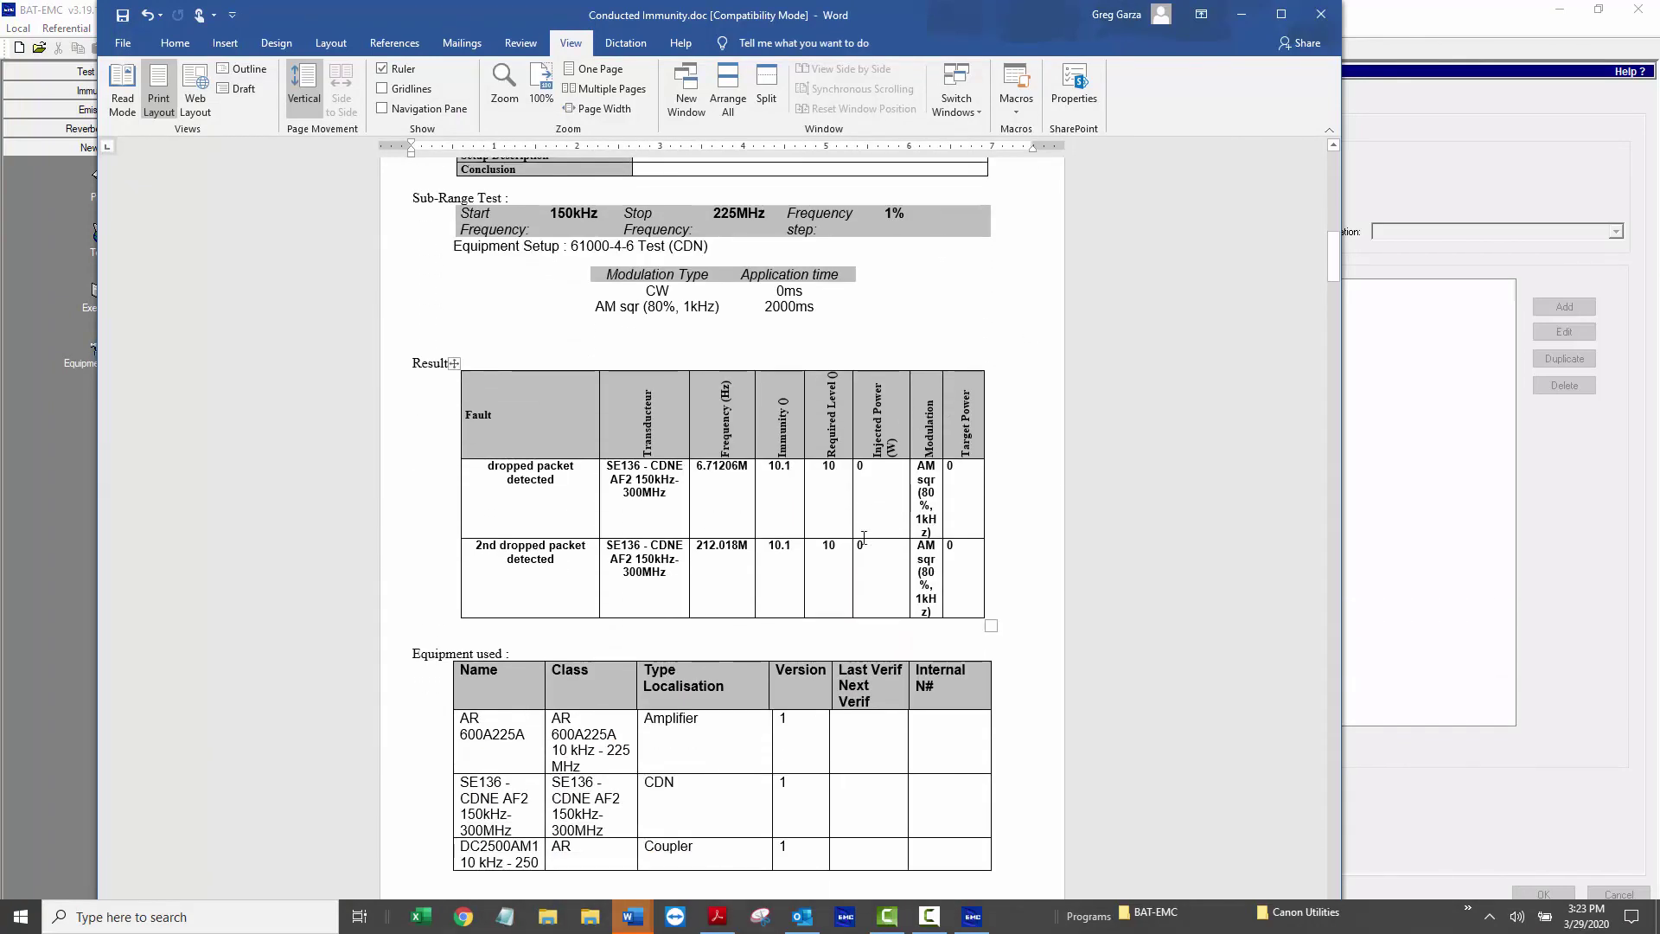
{"action": "scroll", "coordinate": [655, 499], "scroll_direction": "down", "scroll_amount": 6}
{"action": "scroll", "coordinate": [848, 471], "scroll_direction": "down", "scroll_amount": 20}
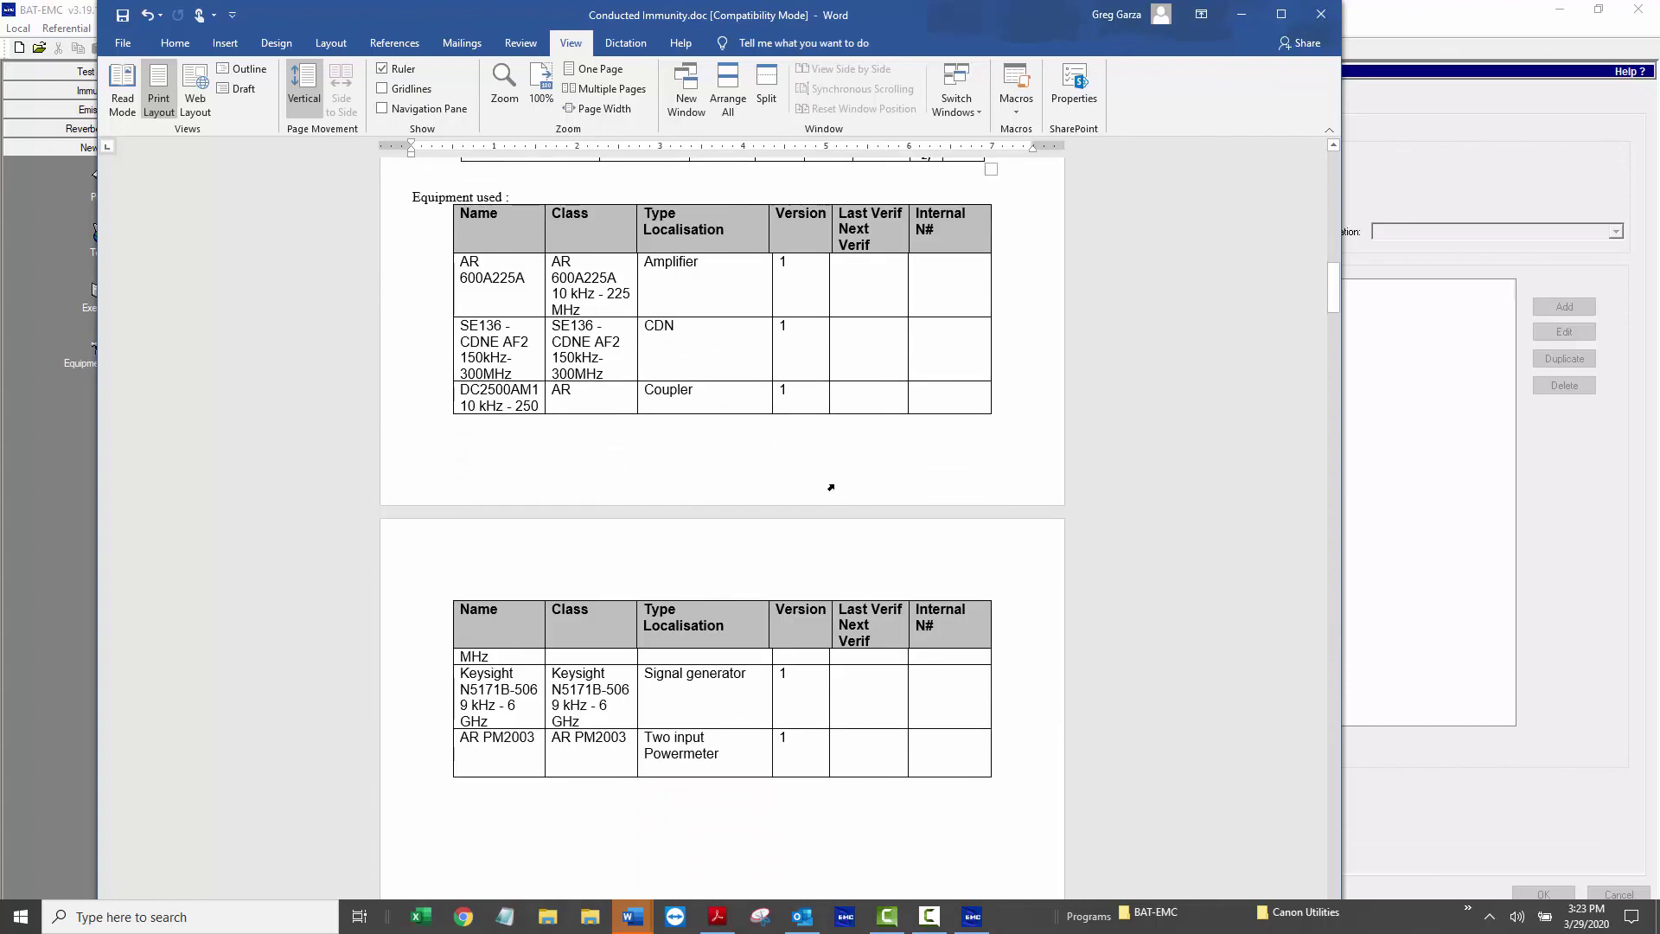
{"action": "scroll", "coordinate": [859, 483], "scroll_direction": "down", "scroll_amount": 3}
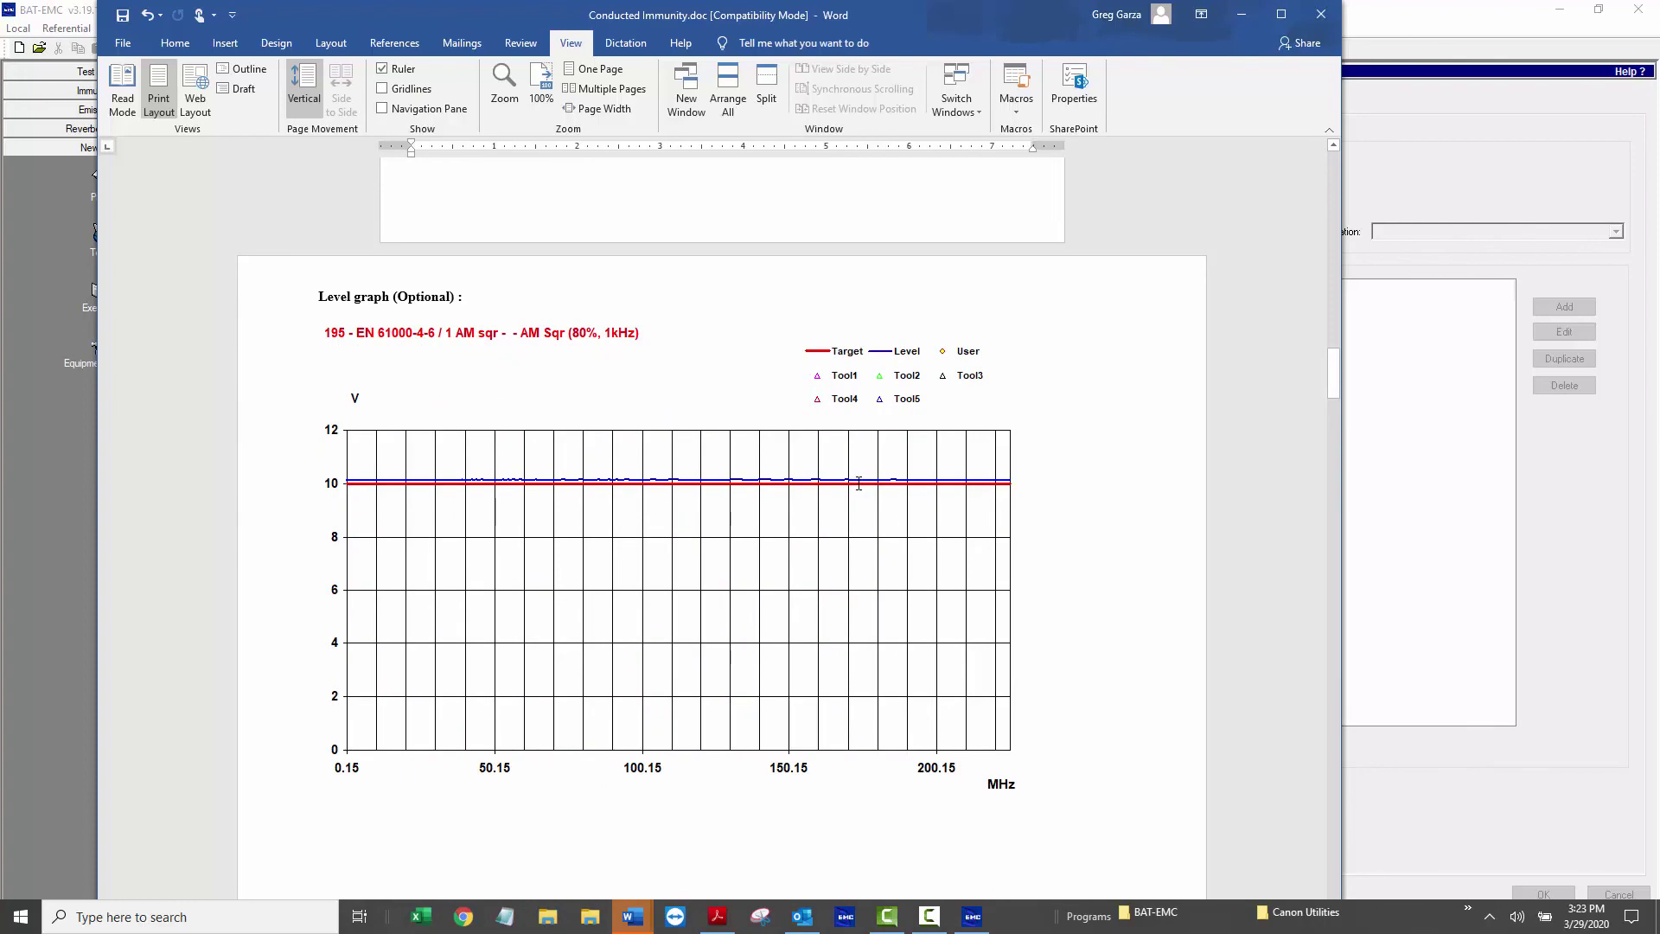
{"action": "scroll", "coordinate": [859, 482], "scroll_direction": "down", "scroll_amount": 20}
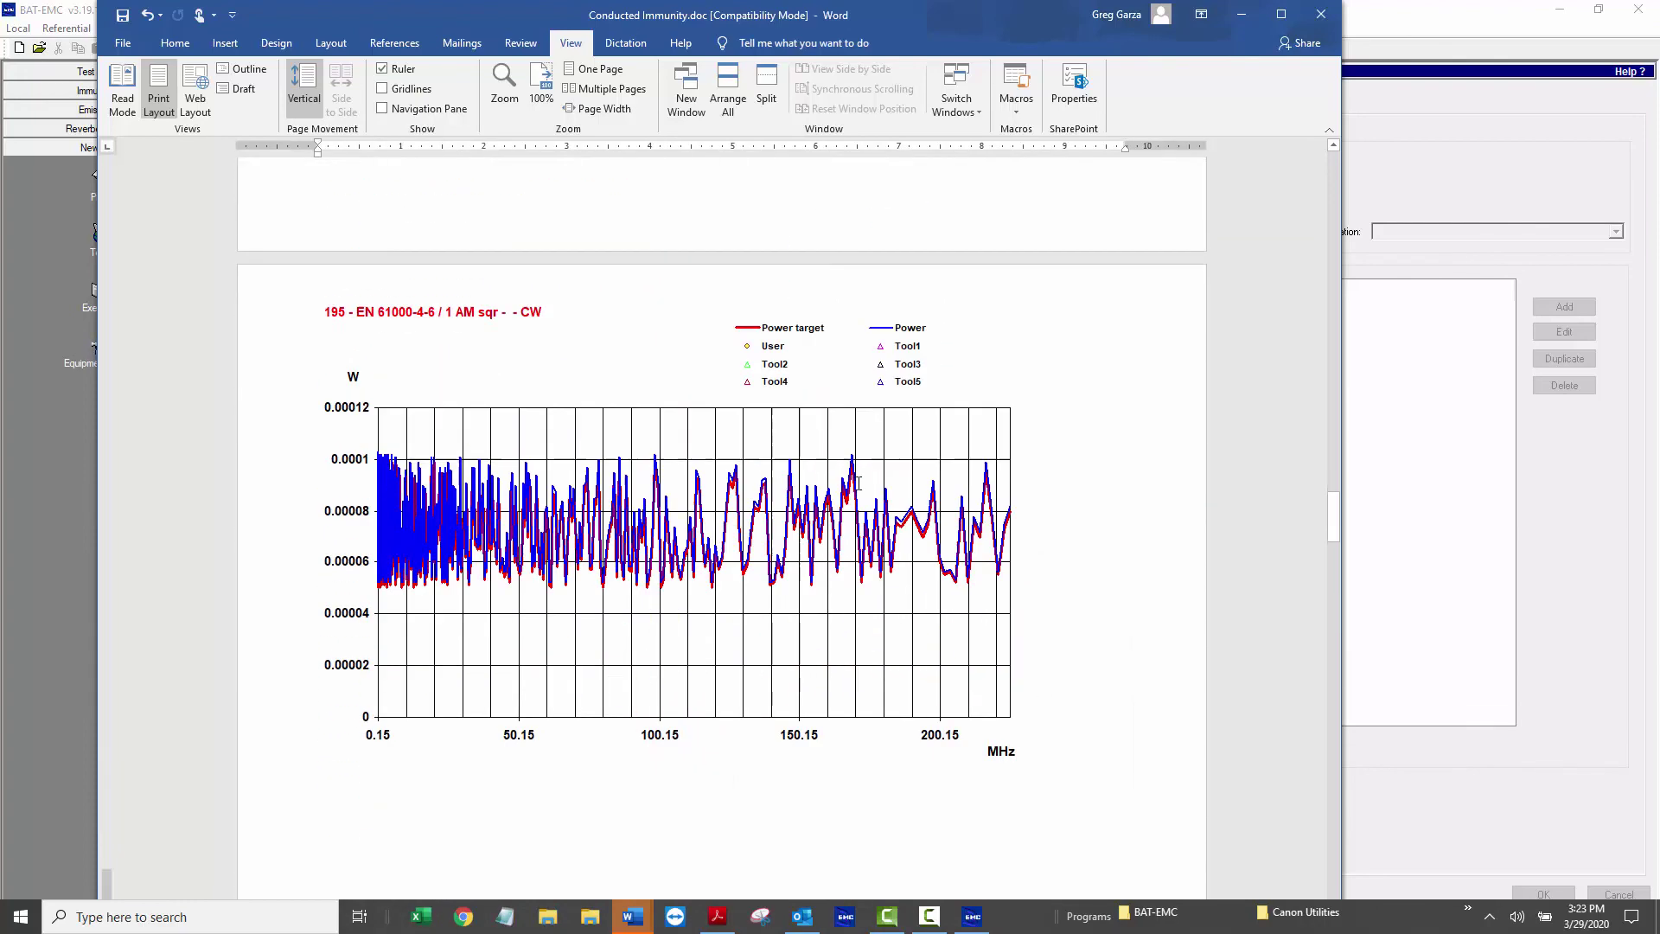
{"action": "scroll", "coordinate": [859, 483], "scroll_direction": "down", "scroll_amount": 20}
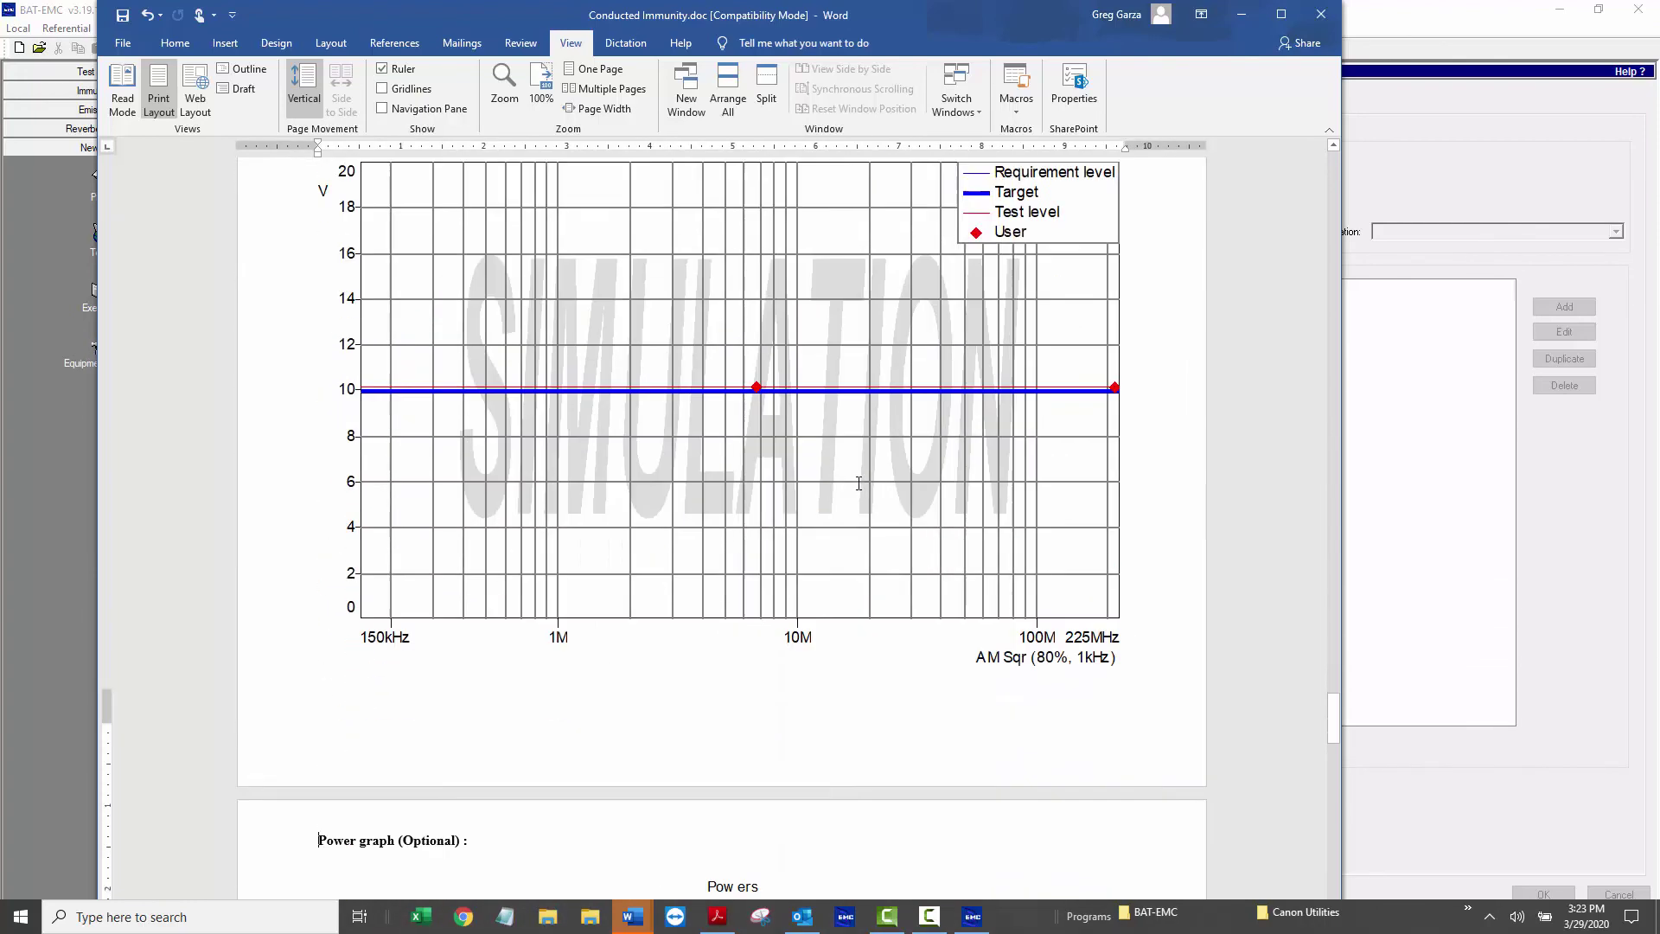
{"action": "scroll", "coordinate": [859, 483], "scroll_direction": "down", "scroll_amount": 20}
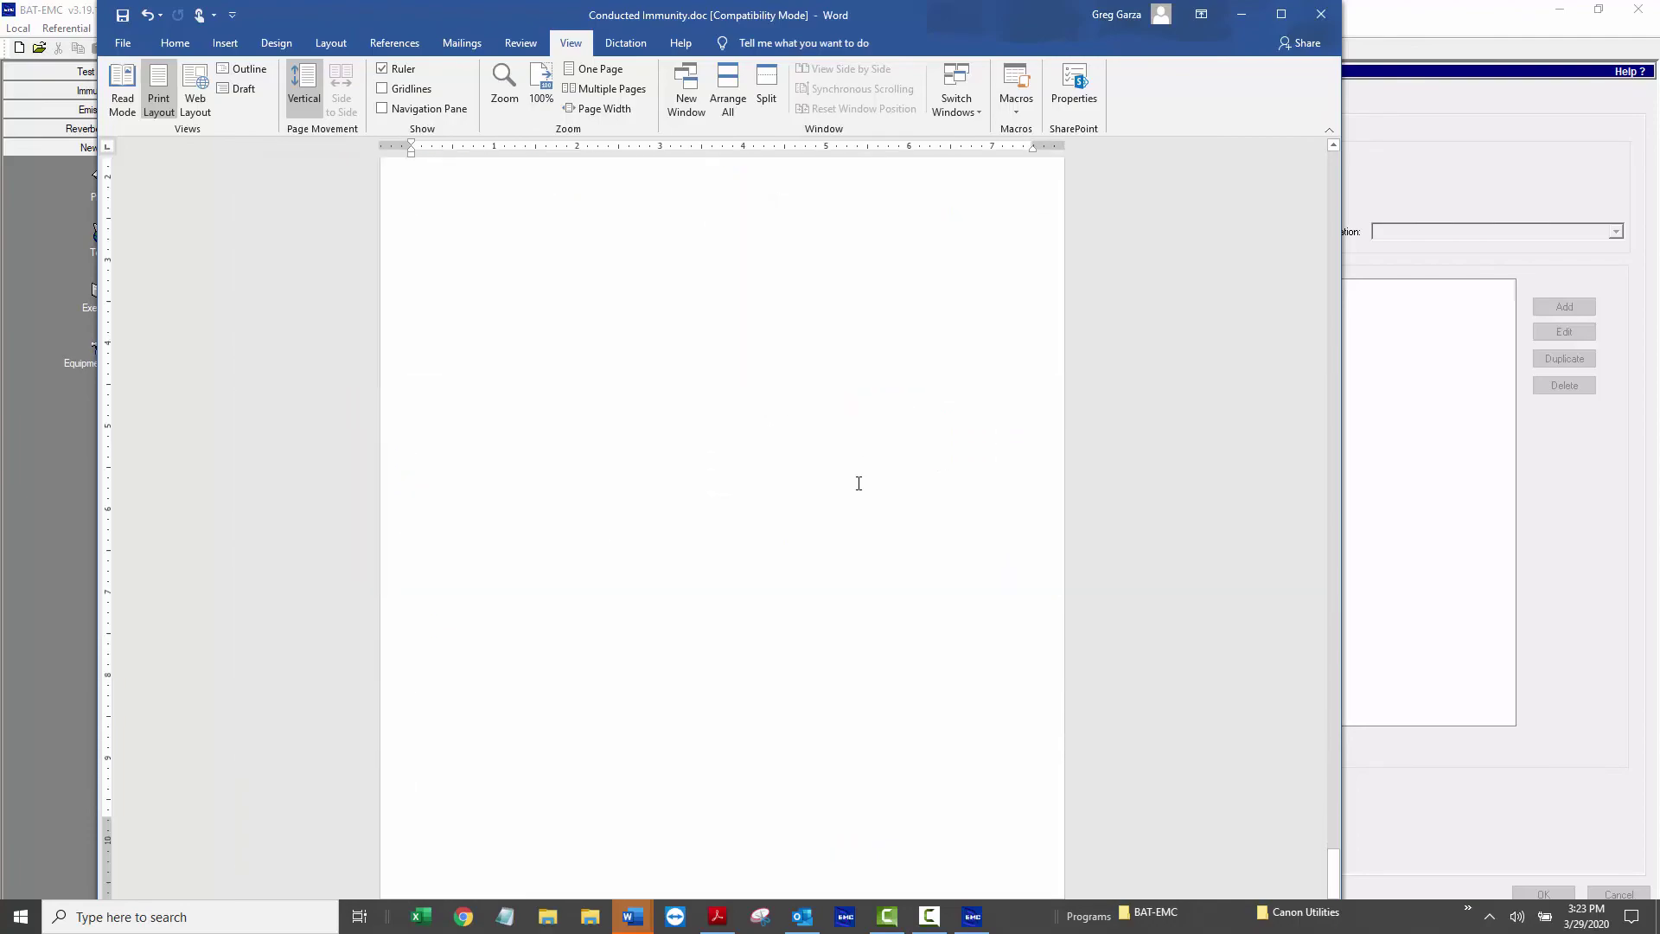
{"action": "scroll", "coordinate": [859, 483], "scroll_direction": "up", "scroll_amount": 15}
{"action": "left_click", "coordinate": [858, 483]}
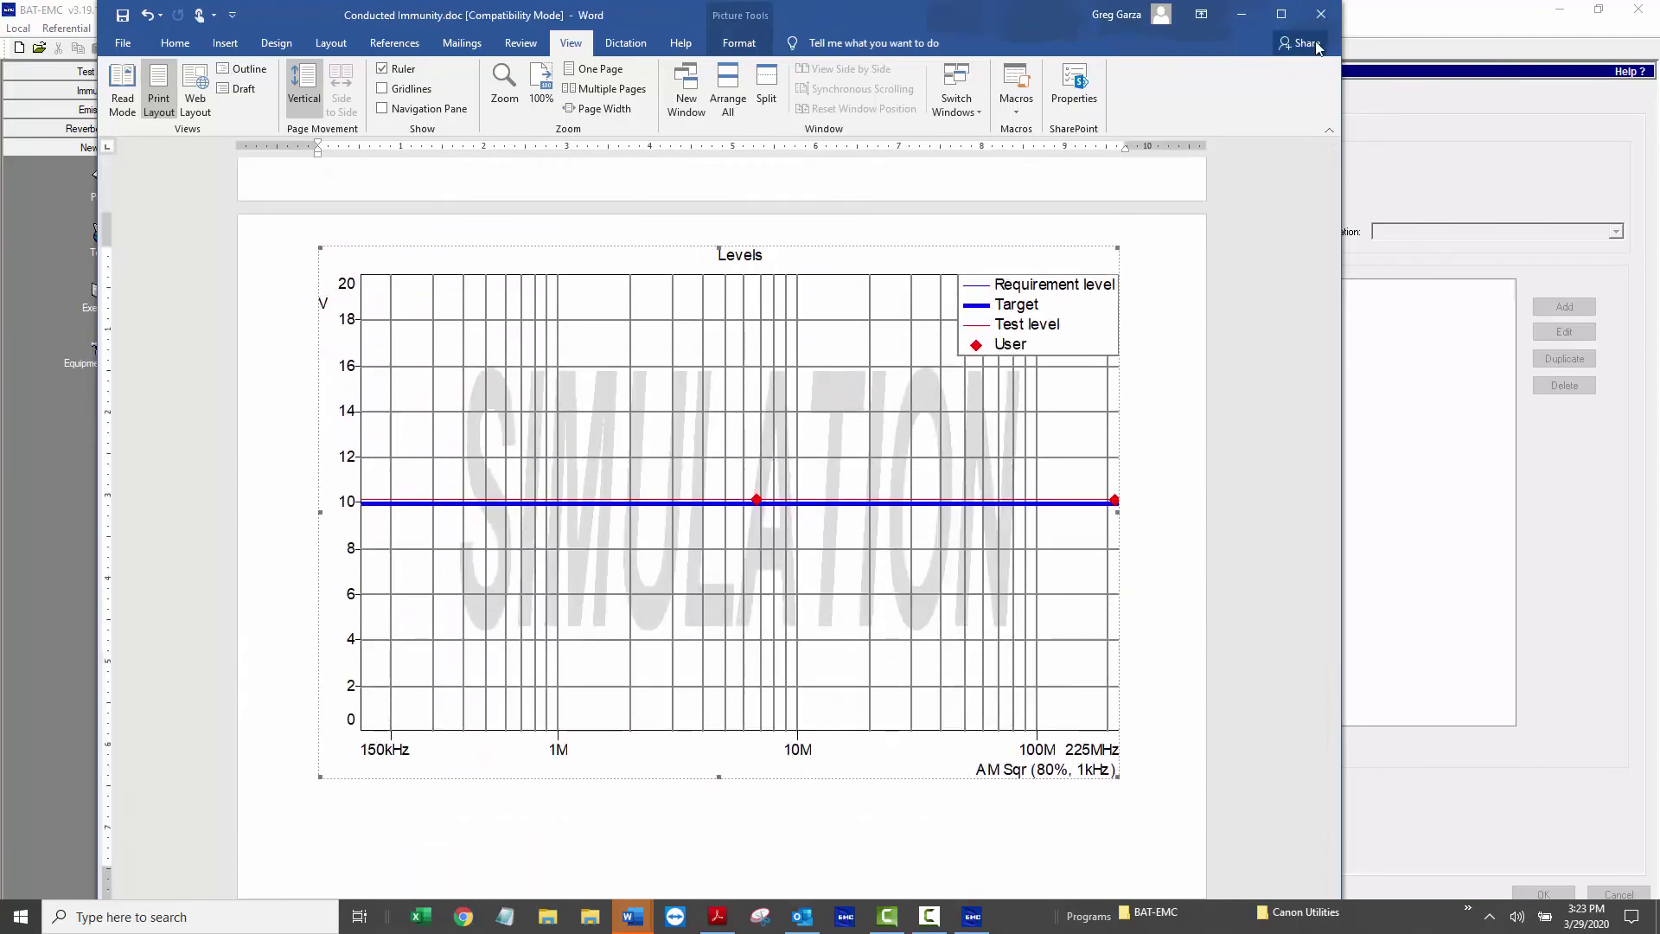